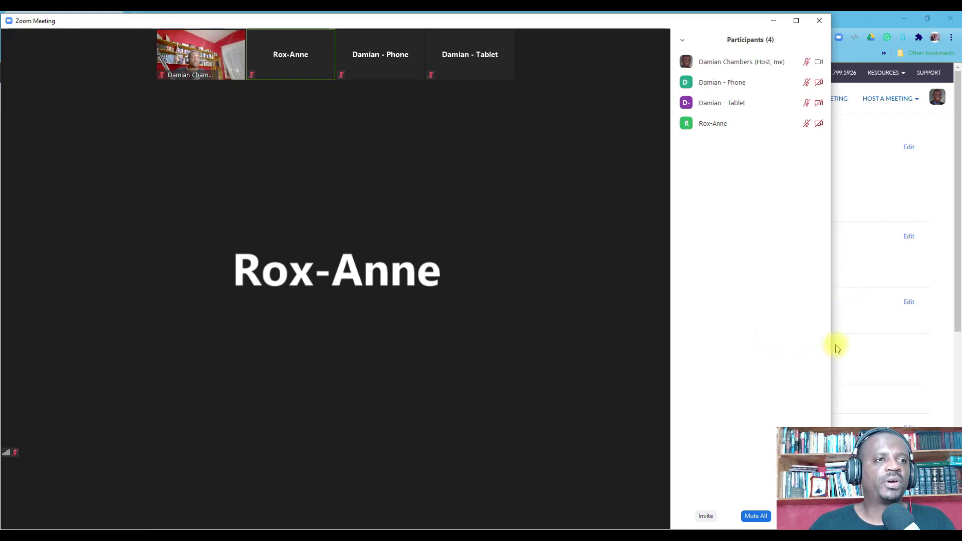
Switch to the Zoom web portal in the browser and search the account settings for "mute" to check Mute participants upon entry
left_click(855, 270)
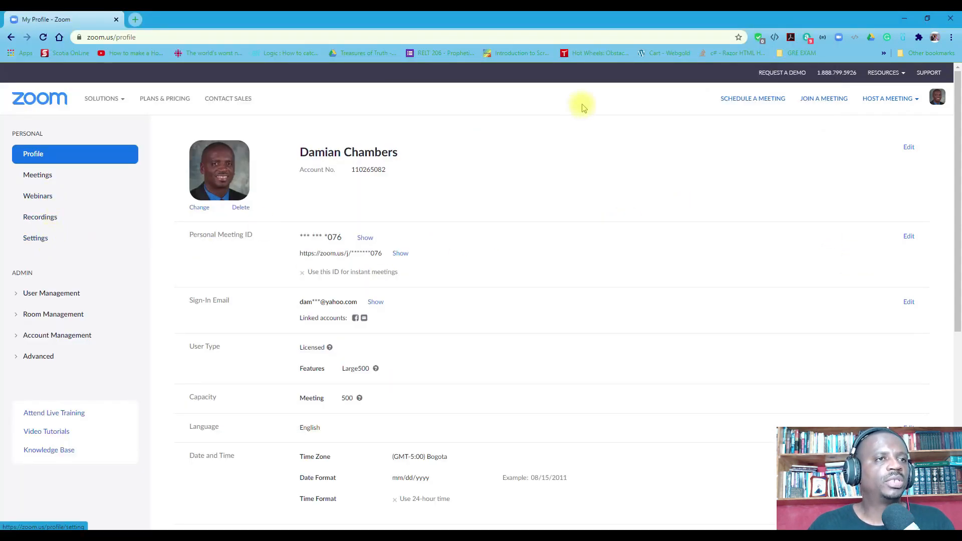
left_click(36, 241)
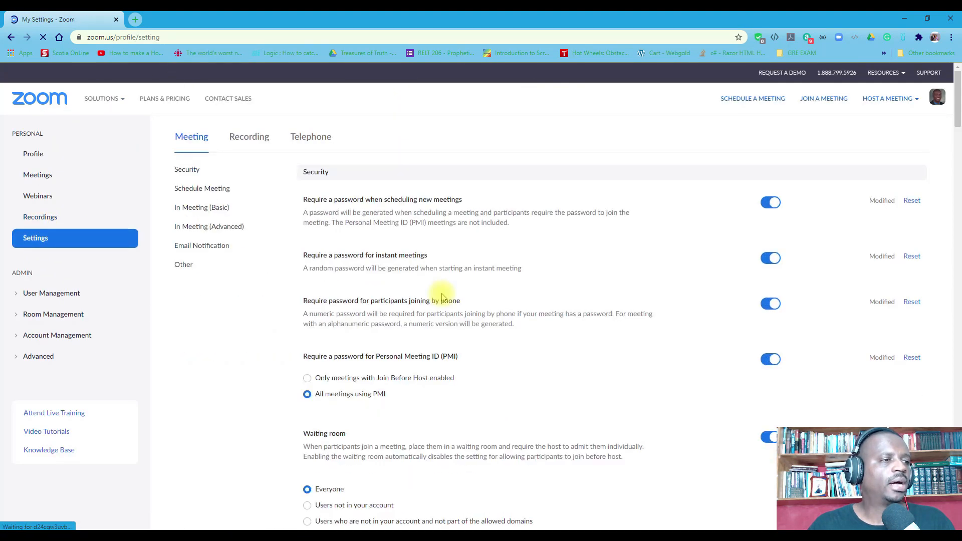
key("ctrl+f")
type("mute")
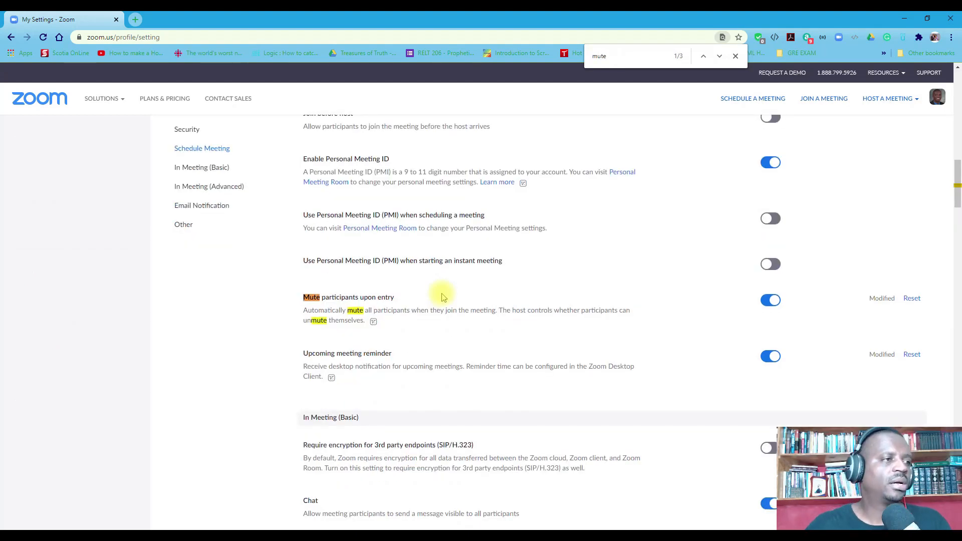
left_click(736, 55)
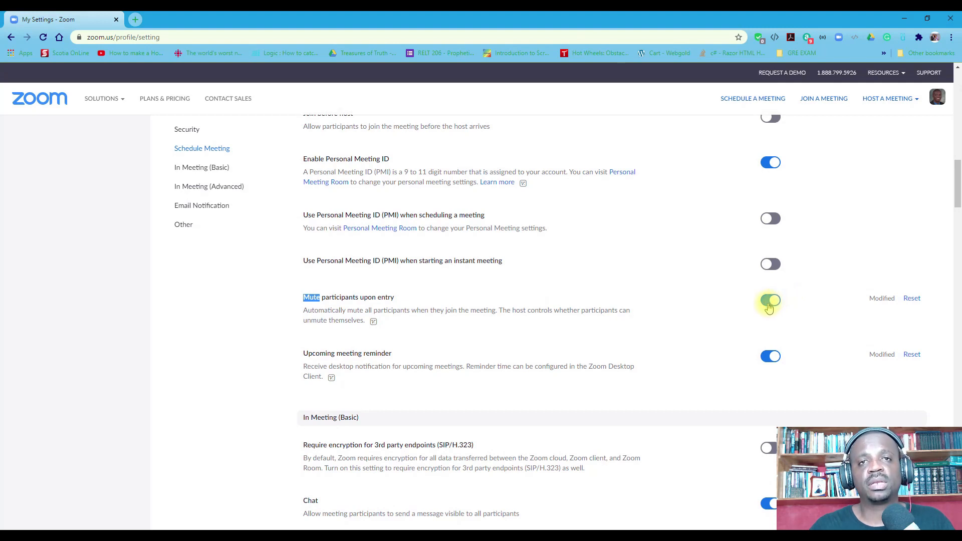
left_click(259, 351)
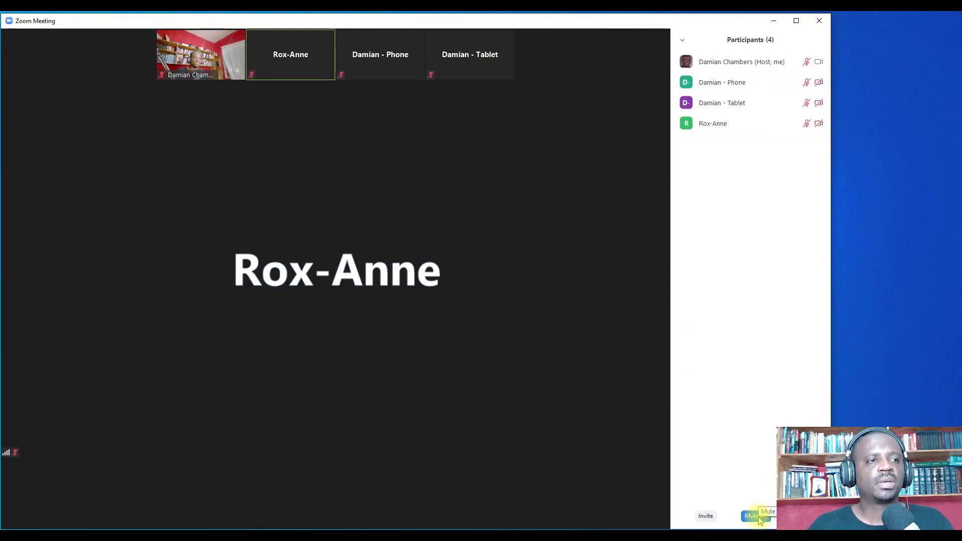
Mute all current and new meeting participants without allowing them to unmute themselves
left_click(755, 517)
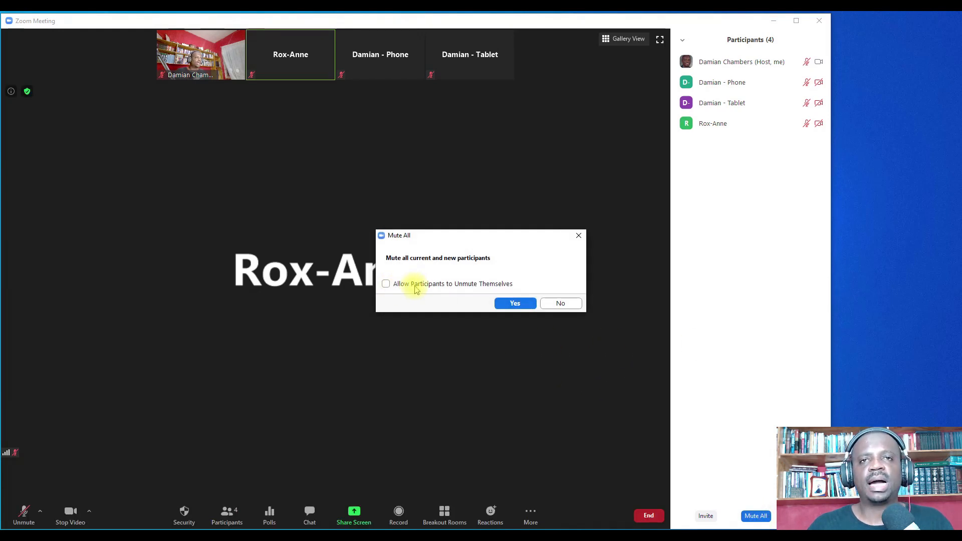
left_click(413, 288)
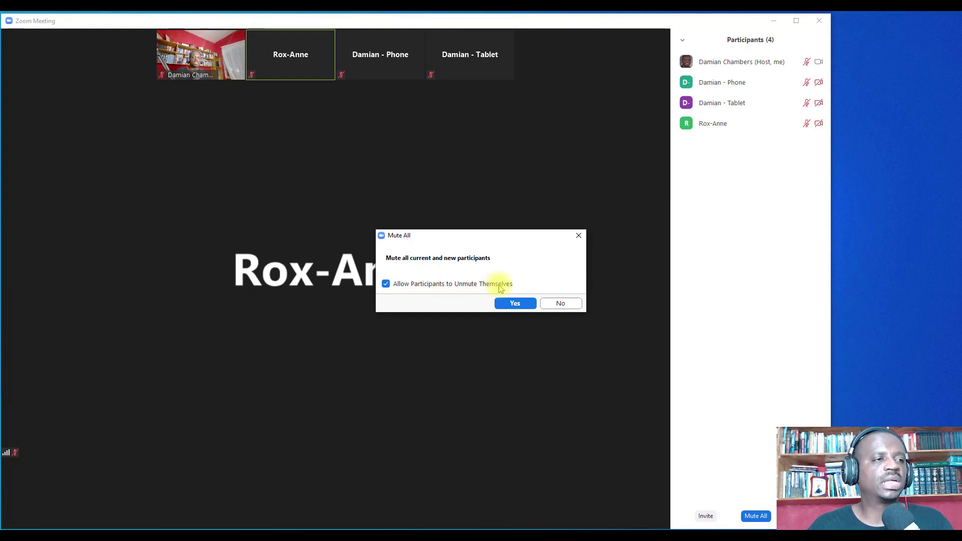
left_click(420, 288)
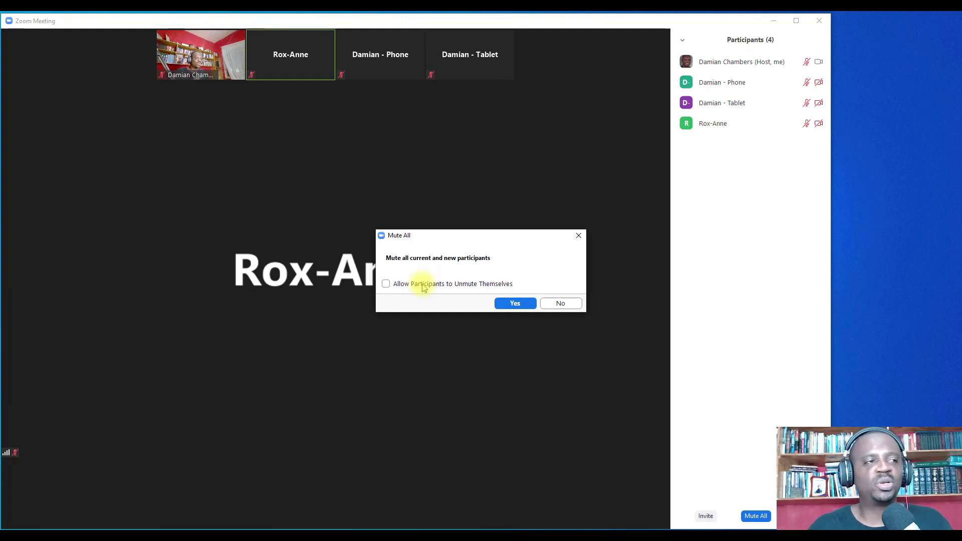
left_click(515, 304)
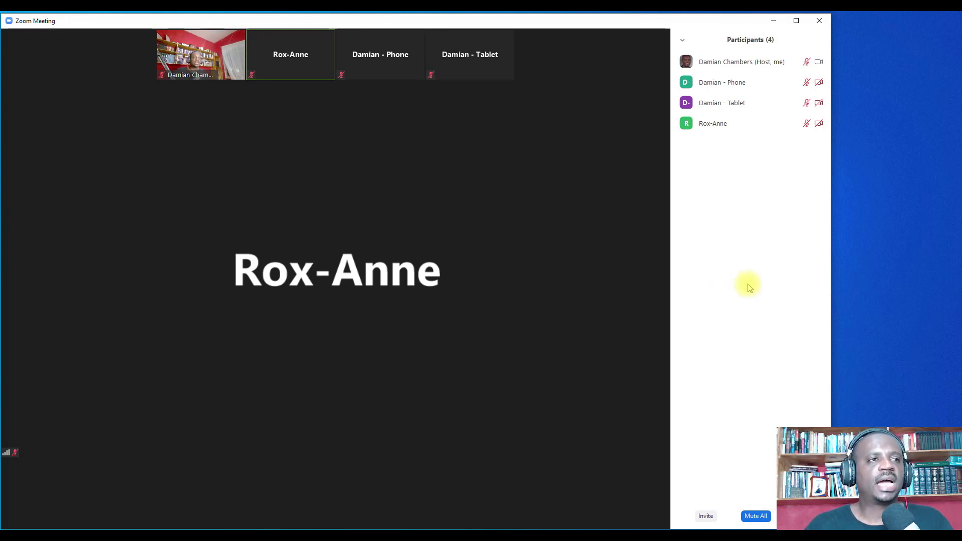
mouse_move(733, 79)
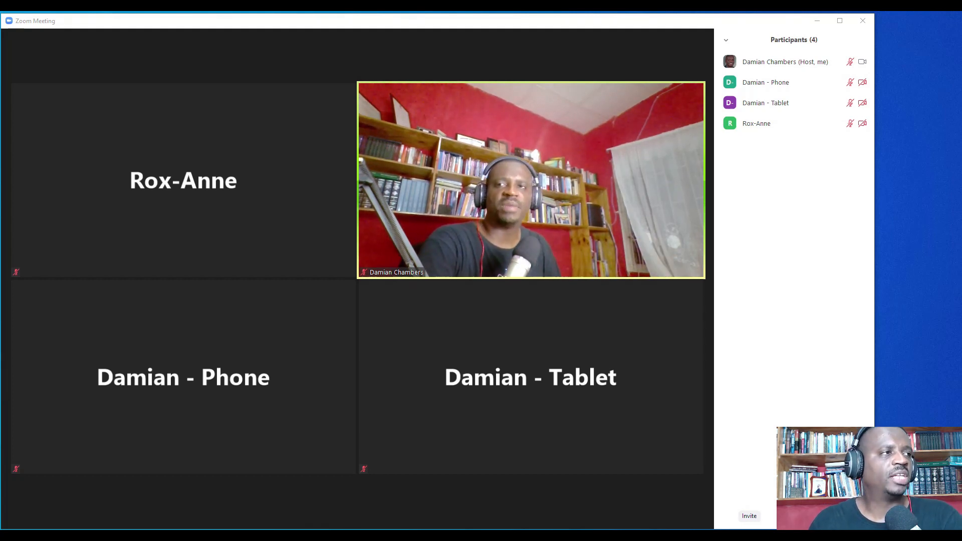
Switch to the browser, go to zoom.us and open the meeting settings of the account
mouse_move(376, 18)
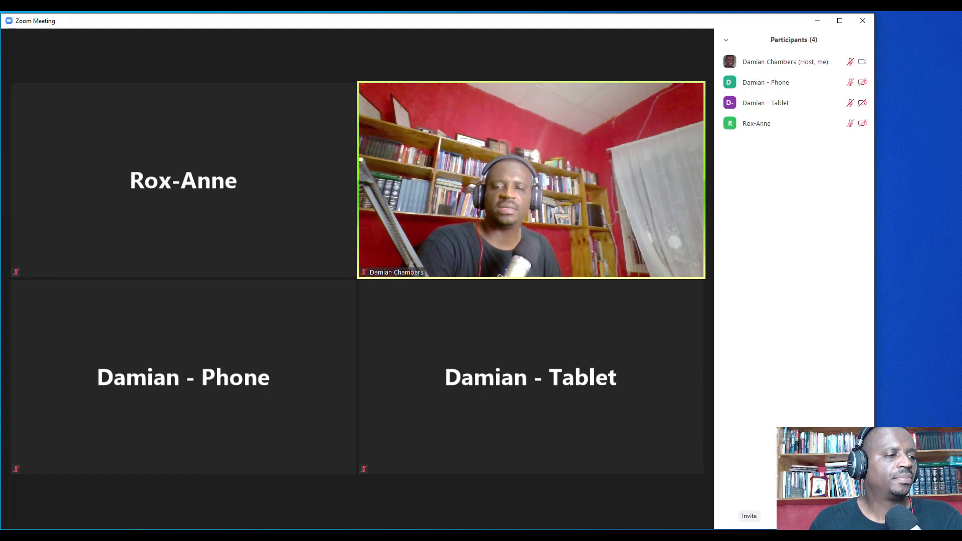
mouse_move(131, 537)
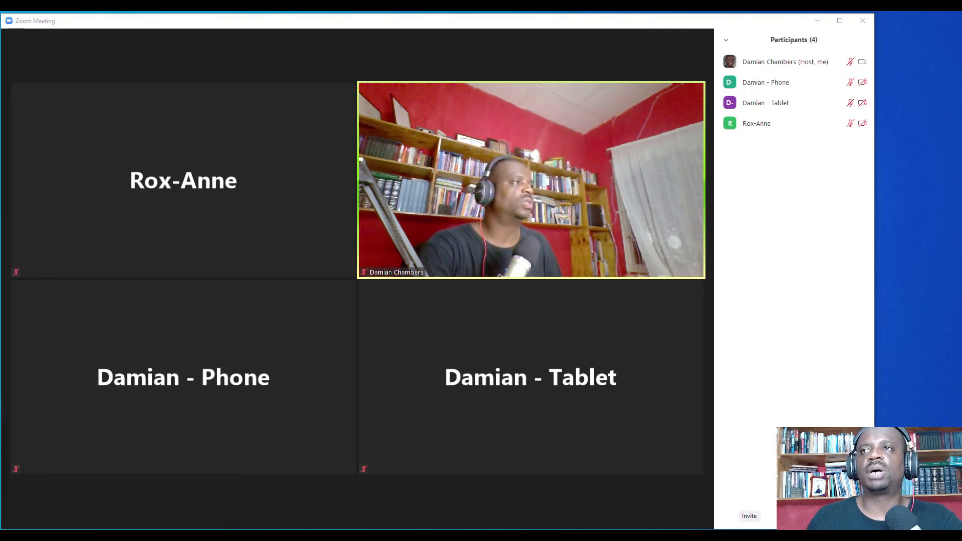
left_click_drag(961, 40, 218, 53)
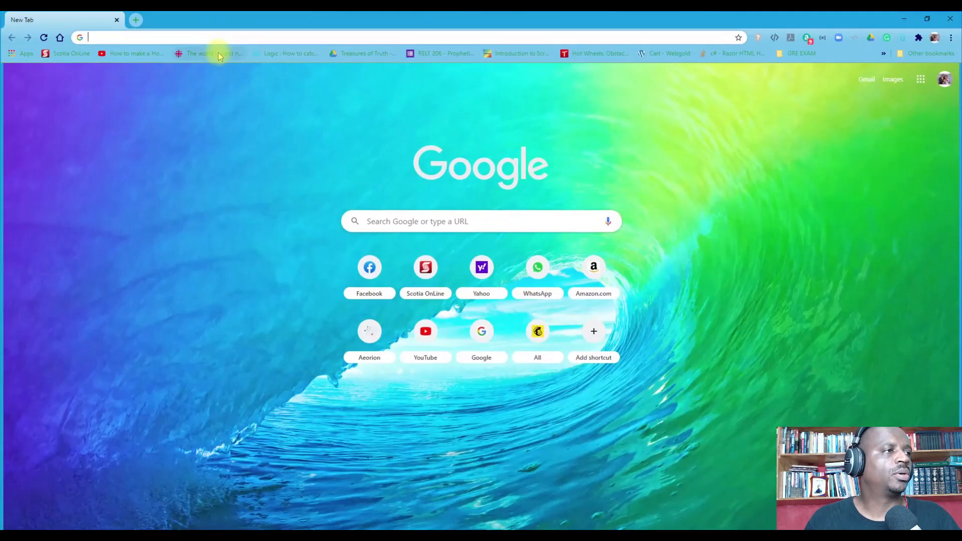
type("zoom.us")
key("Return")
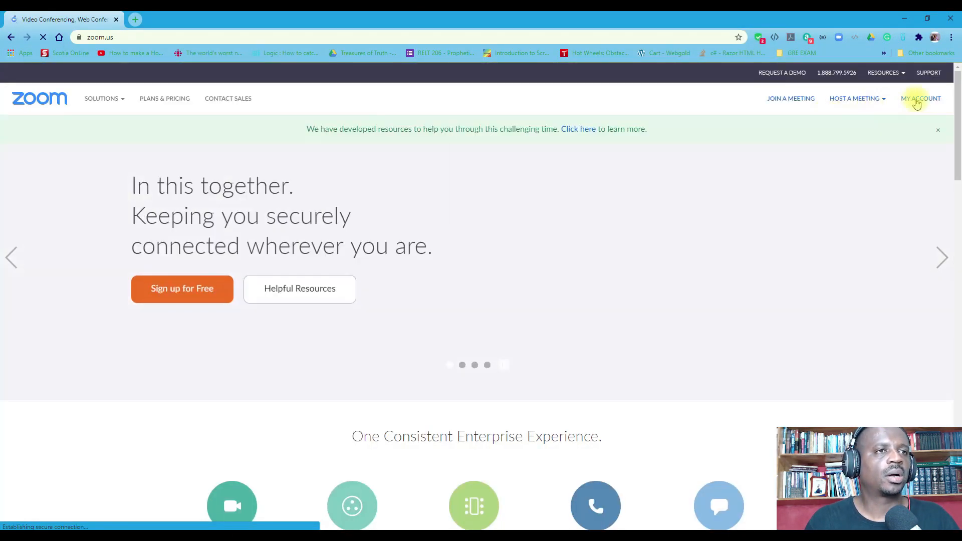
left_click(918, 100)
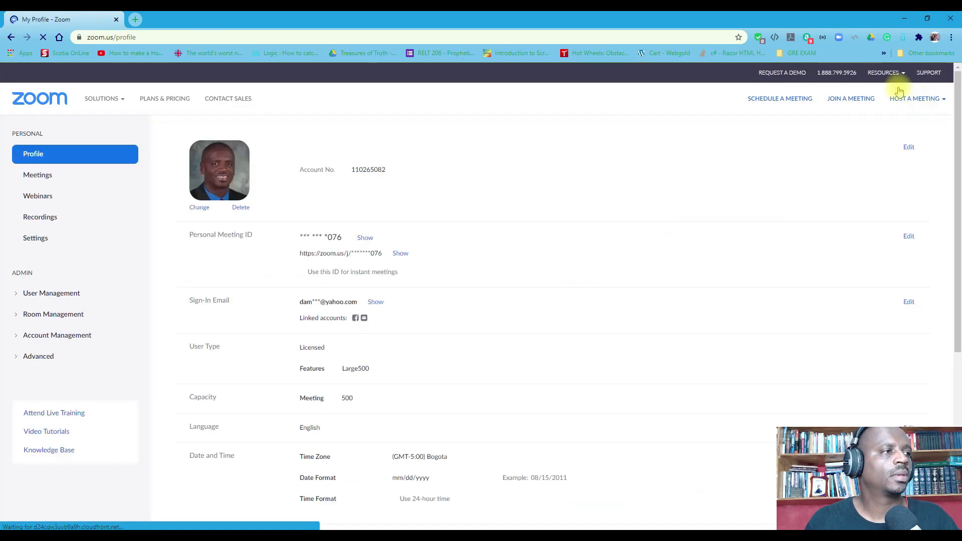
left_click(43, 240)
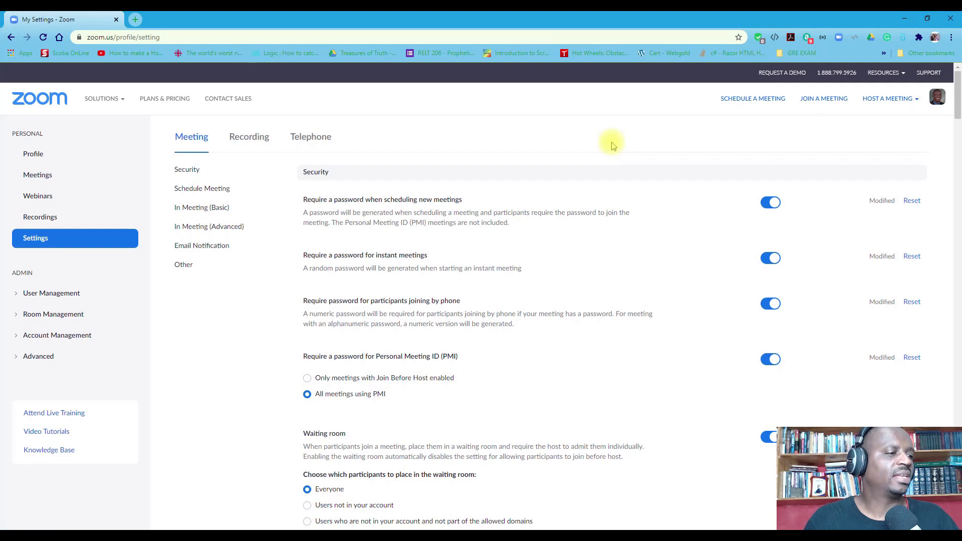
Search the settings for "break" to check the Breakout room option, and return to the Zoom meeting
key("ctrl+f")
type("break")
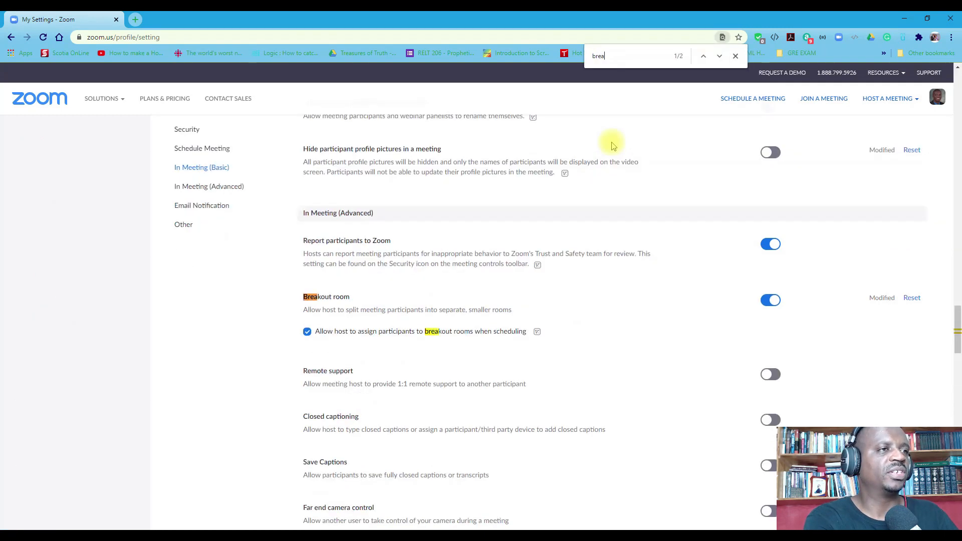
left_click(737, 57)
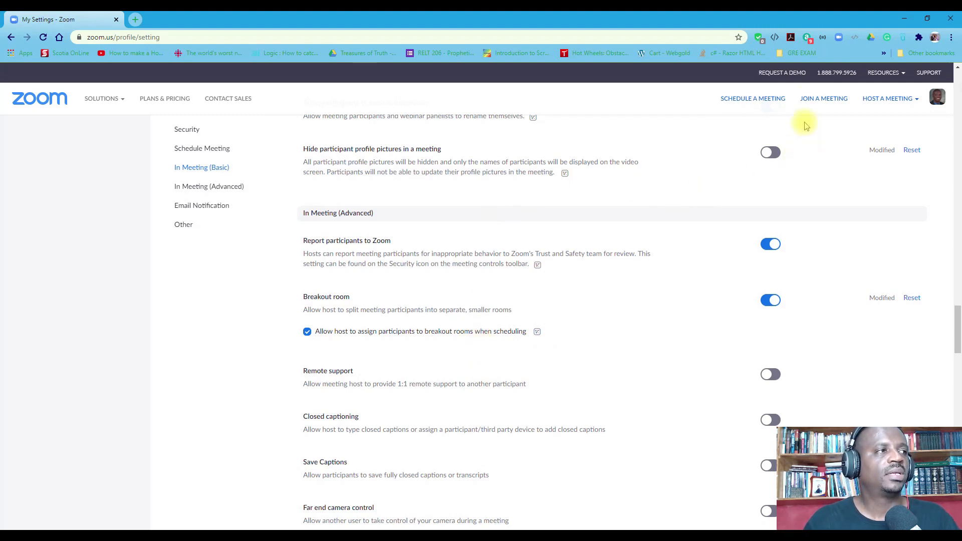
left_click(905, 18)
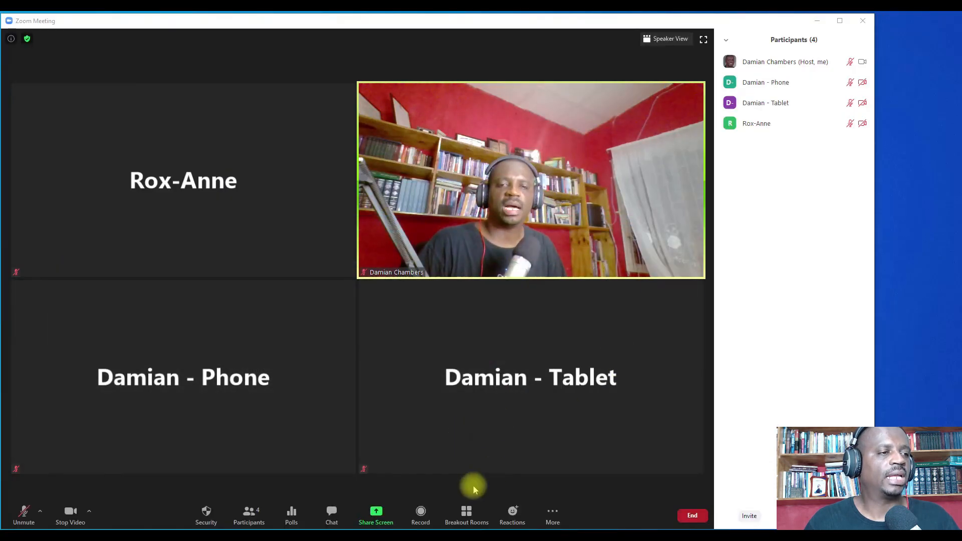
Create 2 breakout rooms with manual participant assignment and move the Breakout Rooms window aside
left_click(471, 519)
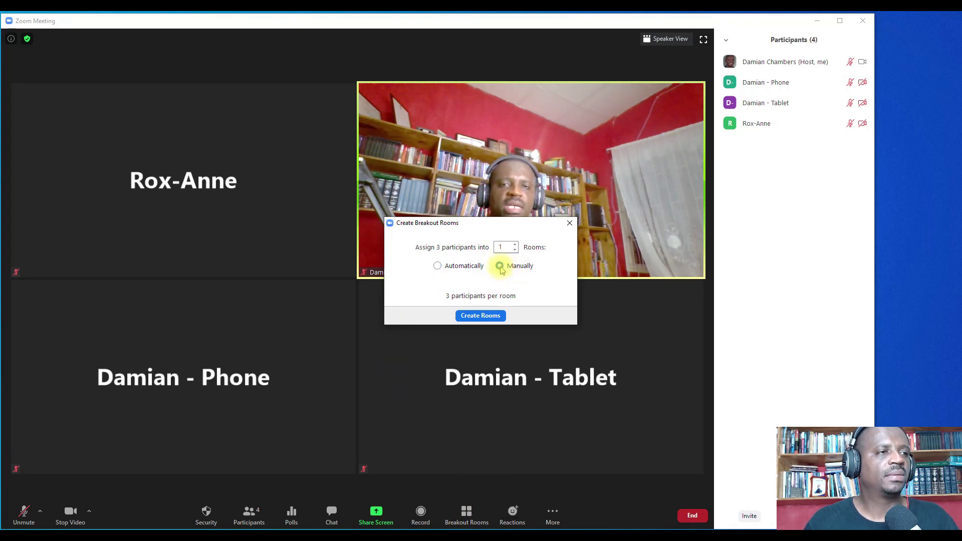
left_click(515, 246)
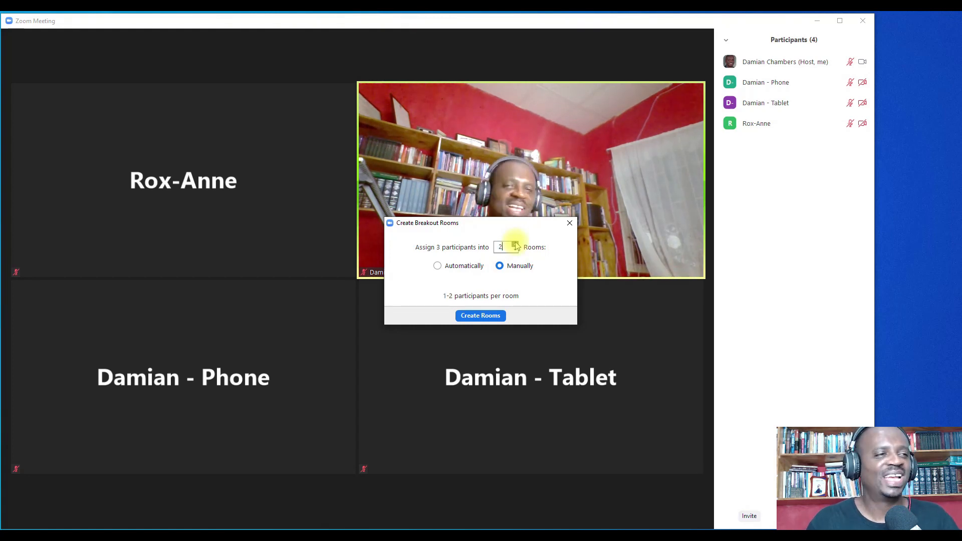
left_click(489, 315)
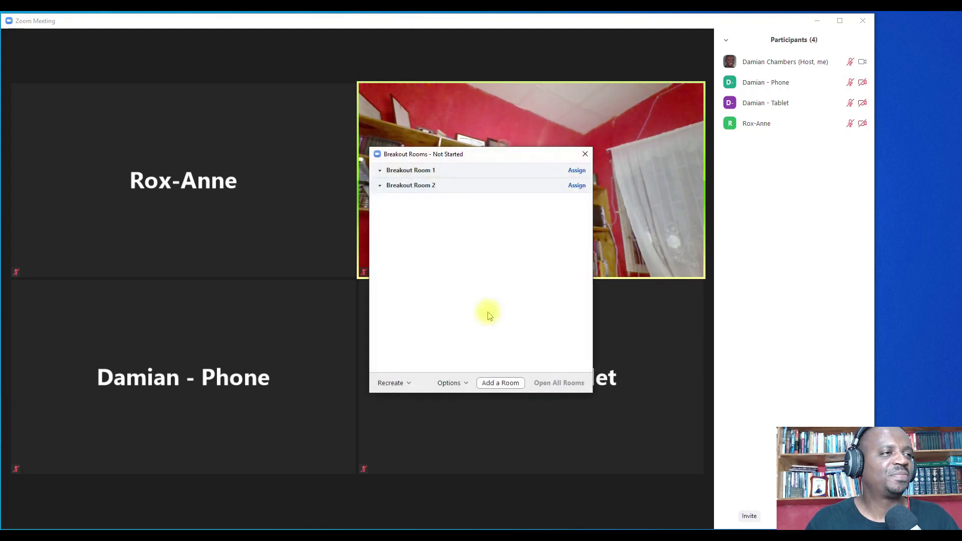
left_click_drag(490, 159, 365, 139)
Rename Breakout Room 1 as "Youth Sabbath School"
mouse_move(318, 154)
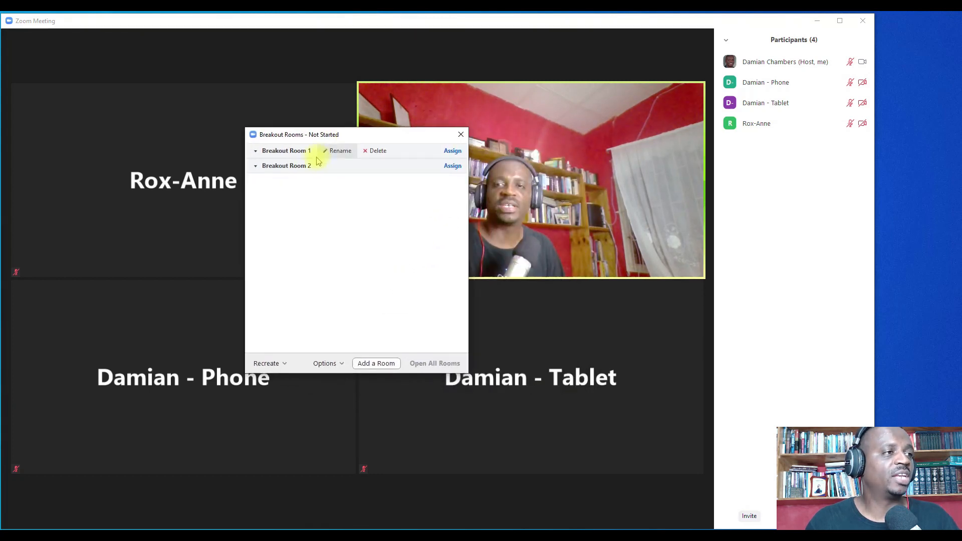
left_click(334, 152)
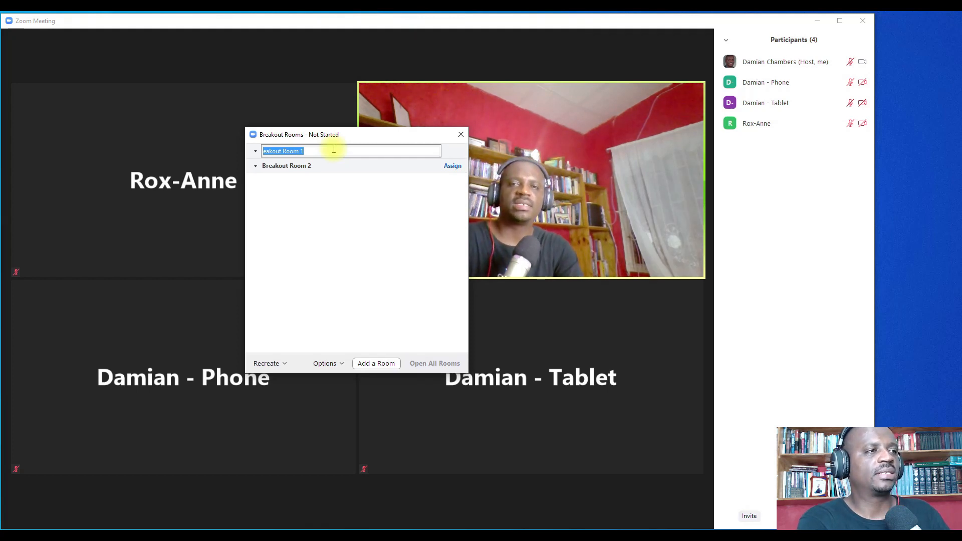
type("Youth Sabbath School")
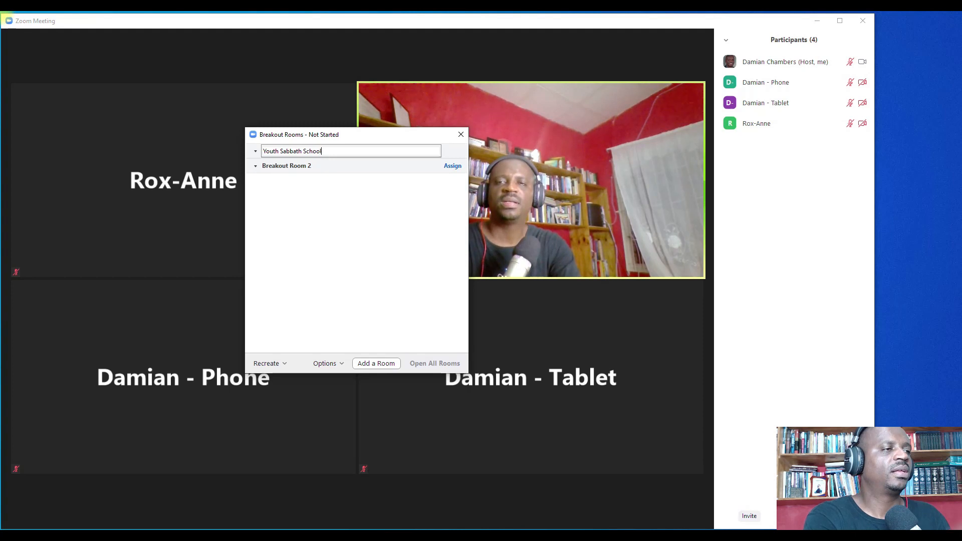
key("Return")
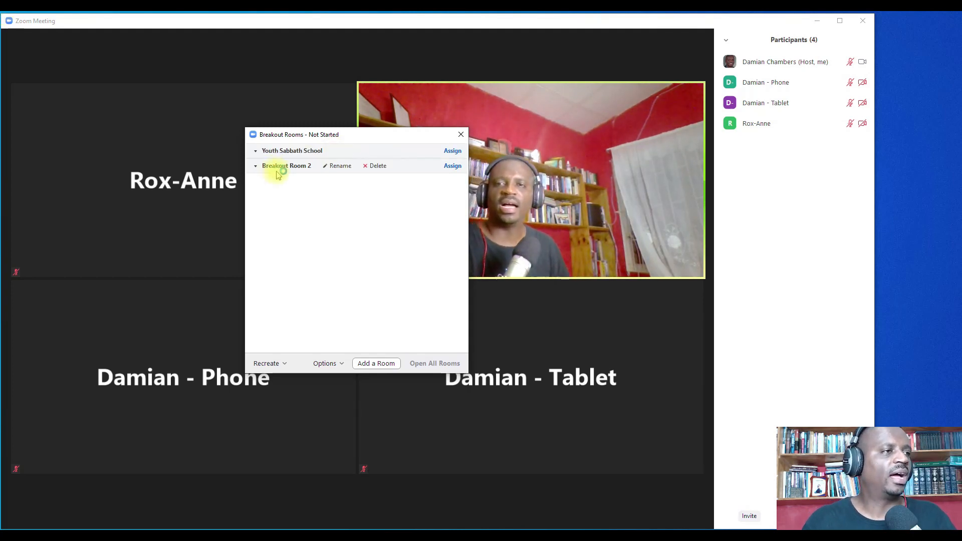
Rename Breakout Room 2 as "Adult Sabbath School"
left_click(333, 165)
type("A")
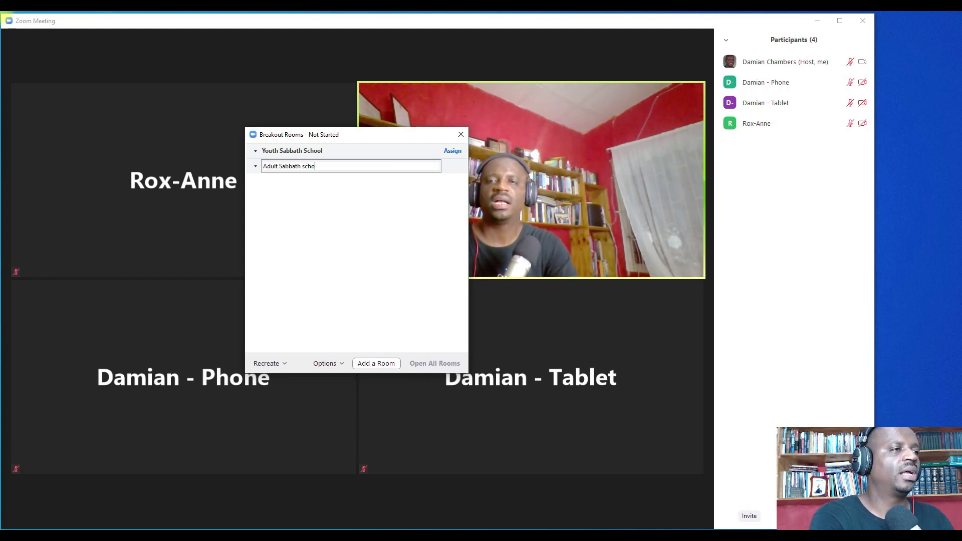
type("dult Sabbath School")
key("Return")
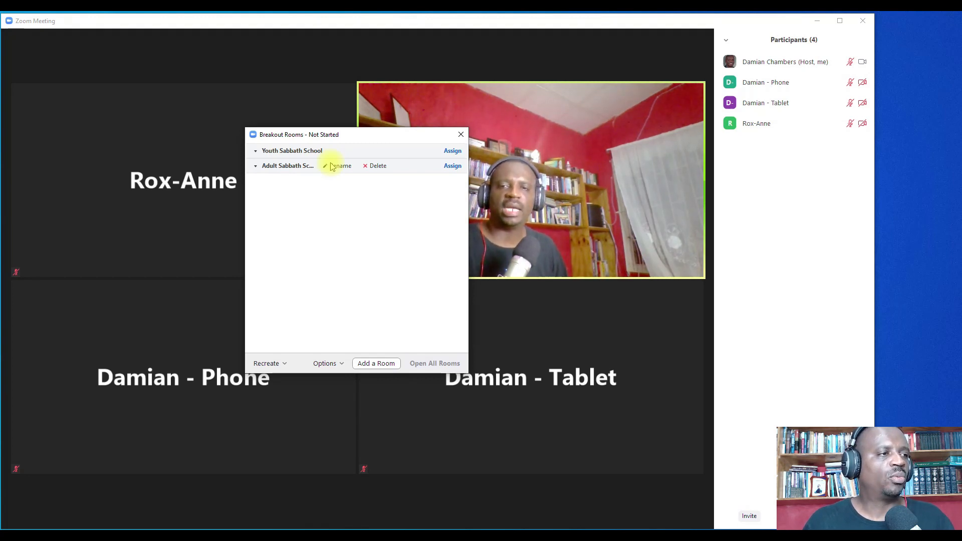
left_click(331, 189)
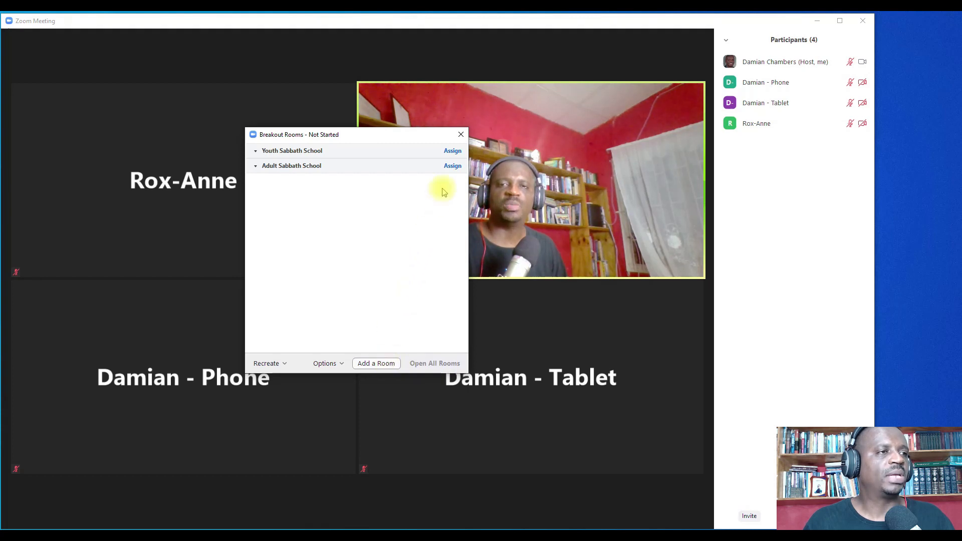
Assign the phone participant and the last-listed participant to Youth Sabbath School, and the tablet participant to Adult Sabbath School
left_click(455, 152)
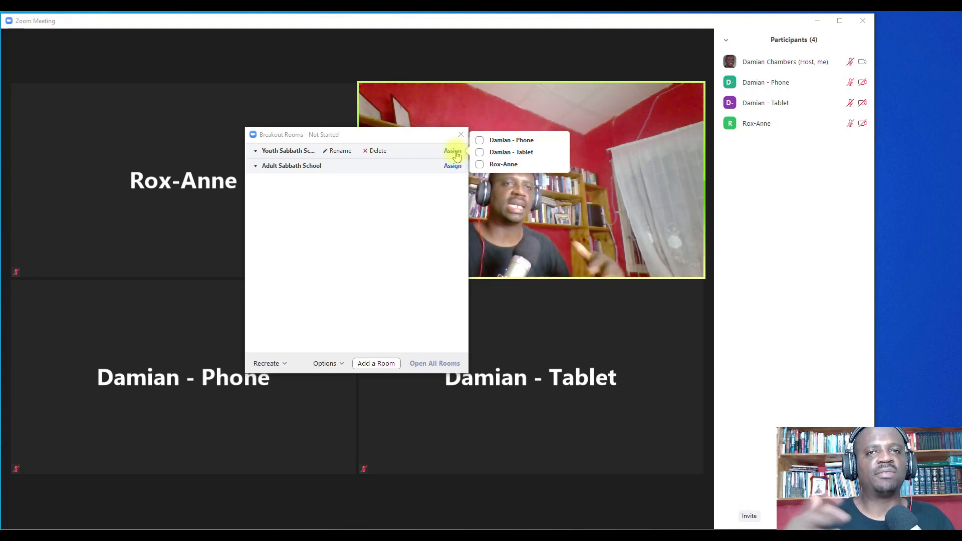
left_click(479, 141)
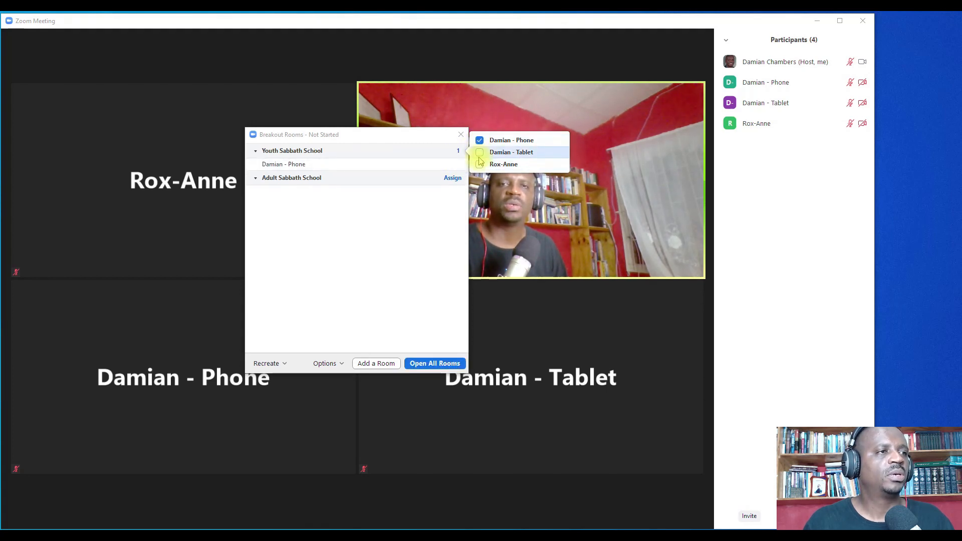
left_click(480, 165)
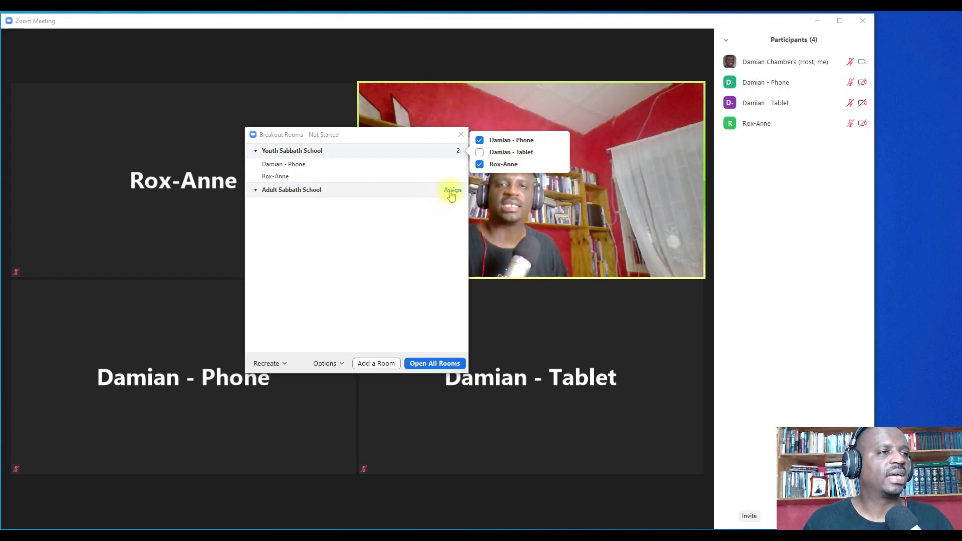
left_click(450, 213)
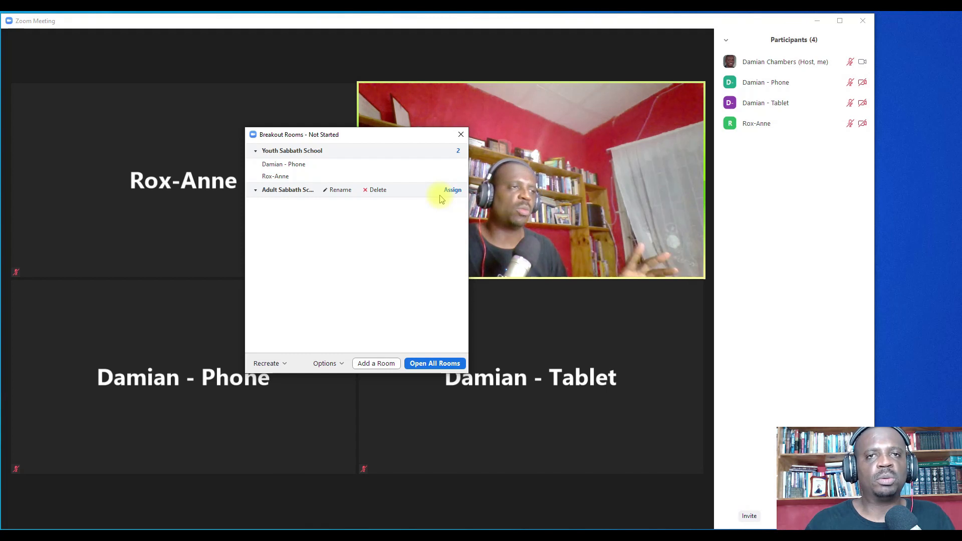
left_click(458, 191)
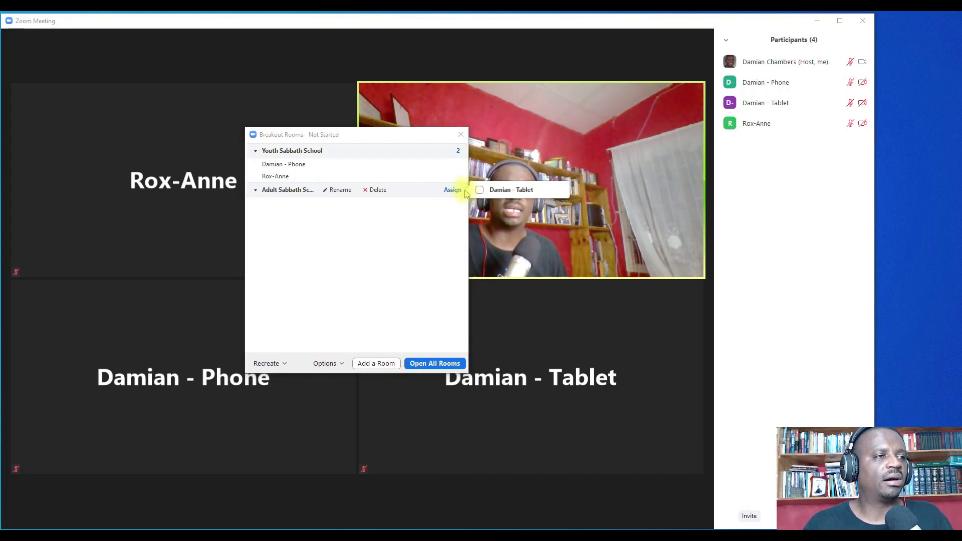
left_click(438, 235)
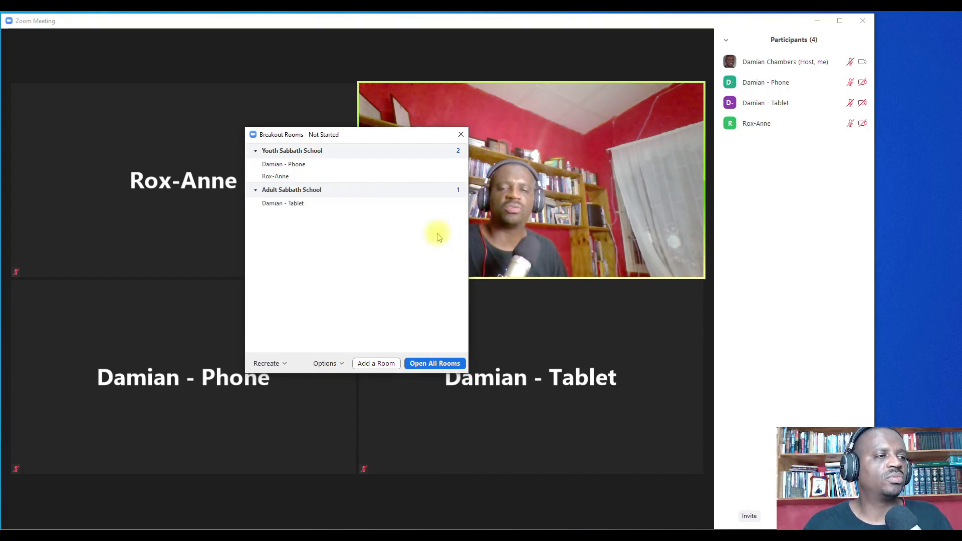
Open all breakout rooms and check which room the phone participant can be moved to, without moving them
left_click(446, 368)
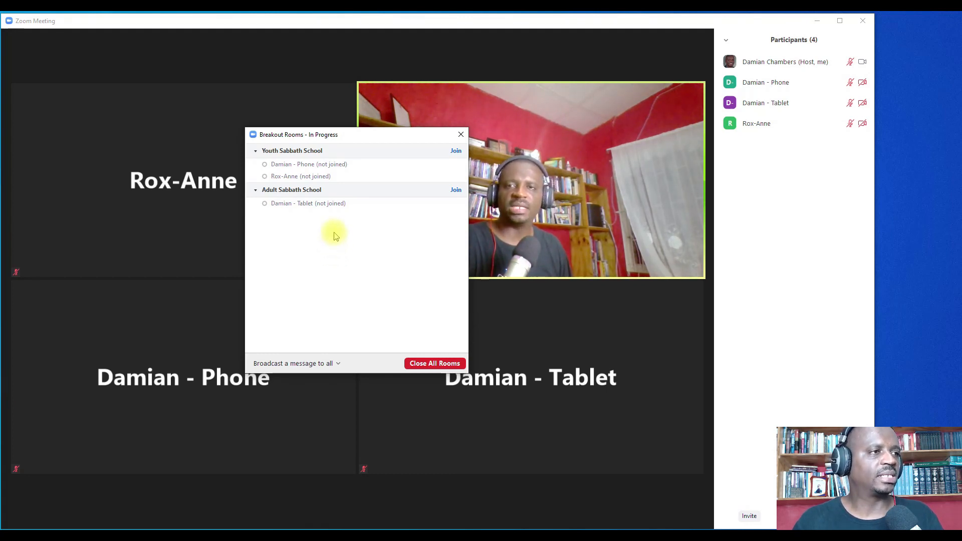
mouse_move(268, 164)
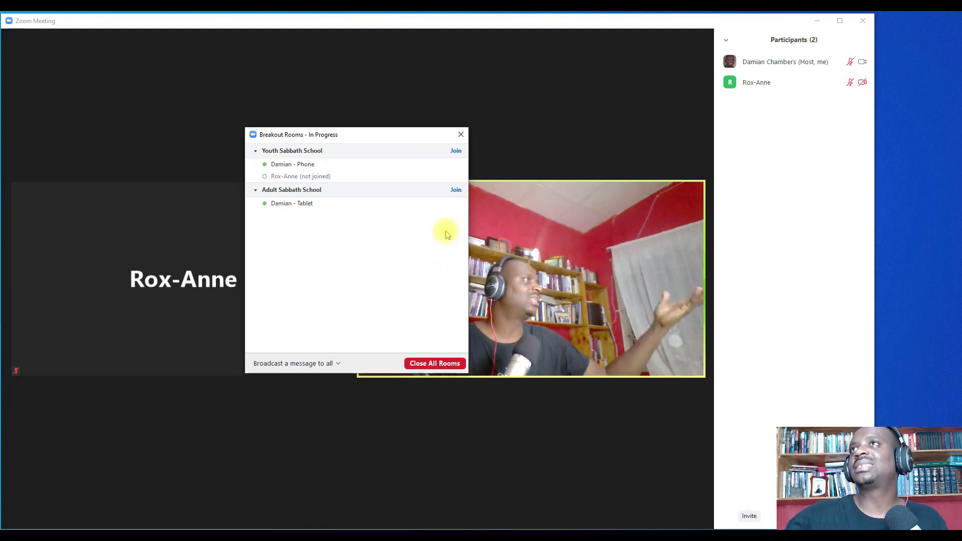
mouse_move(449, 176)
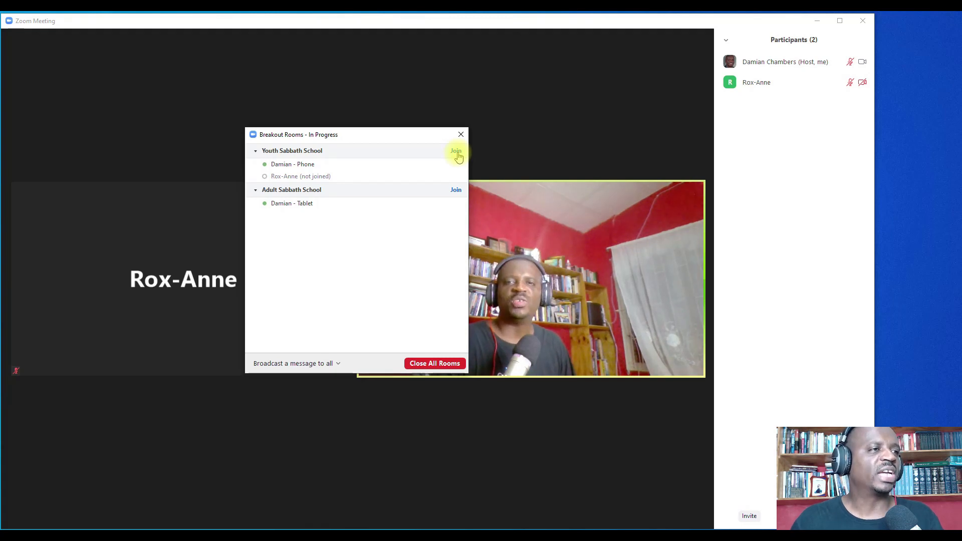
left_click(454, 169)
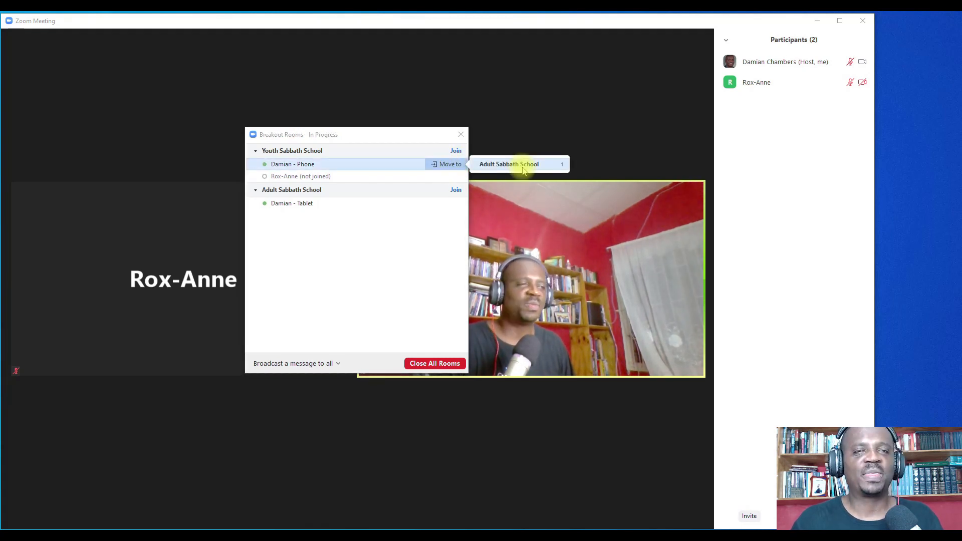
left_click(381, 281)
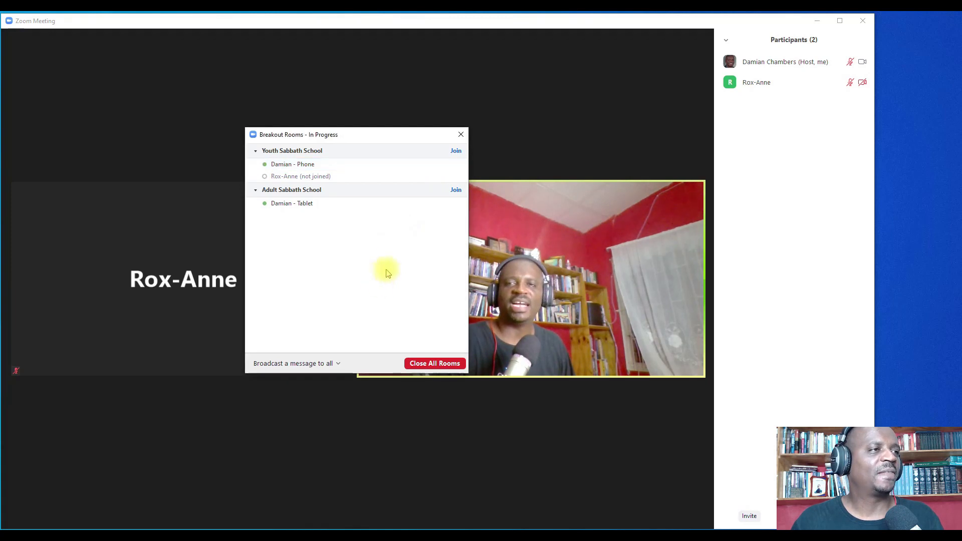
Join the Youth Sabbath School breakout room as host, then maximize and restore the meeting window
left_click(458, 153)
left_click(489, 160)
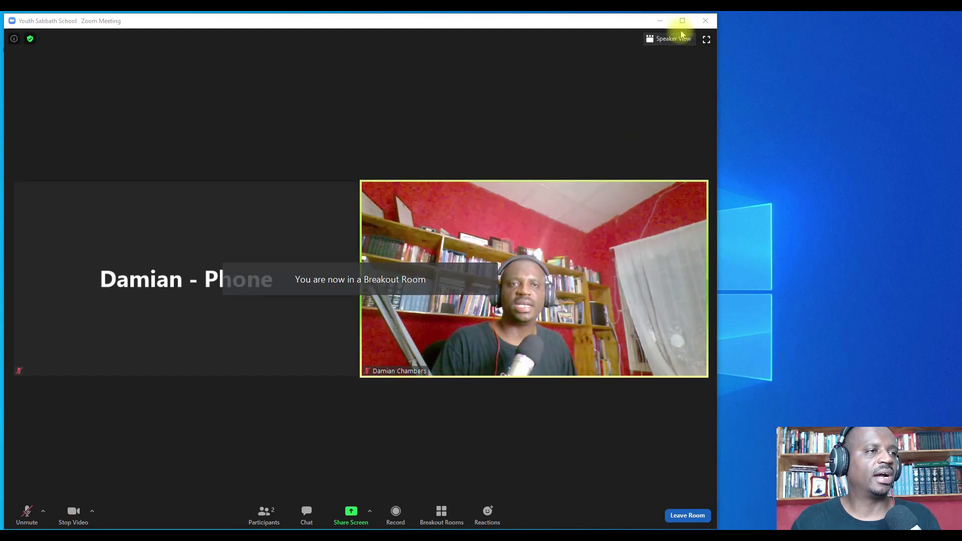
left_click(683, 21)
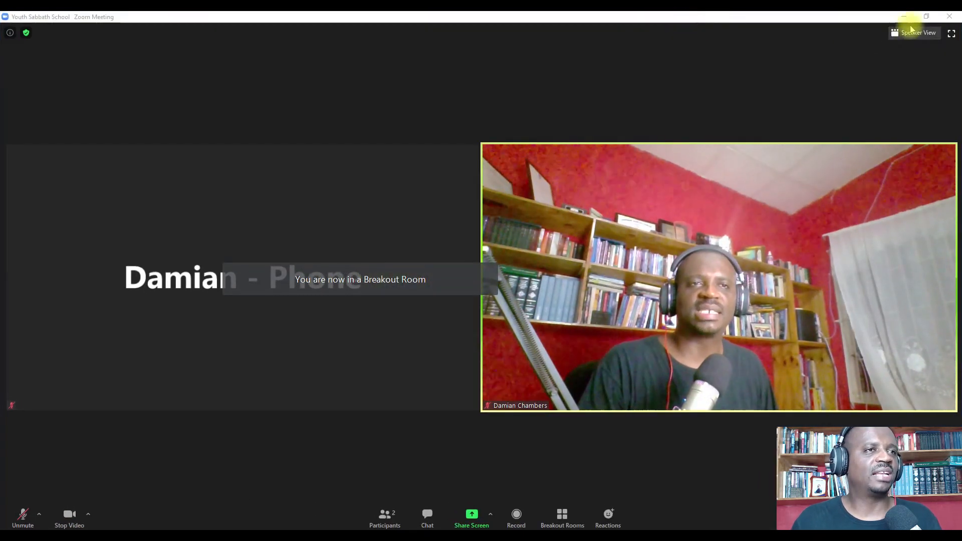
left_click(927, 17)
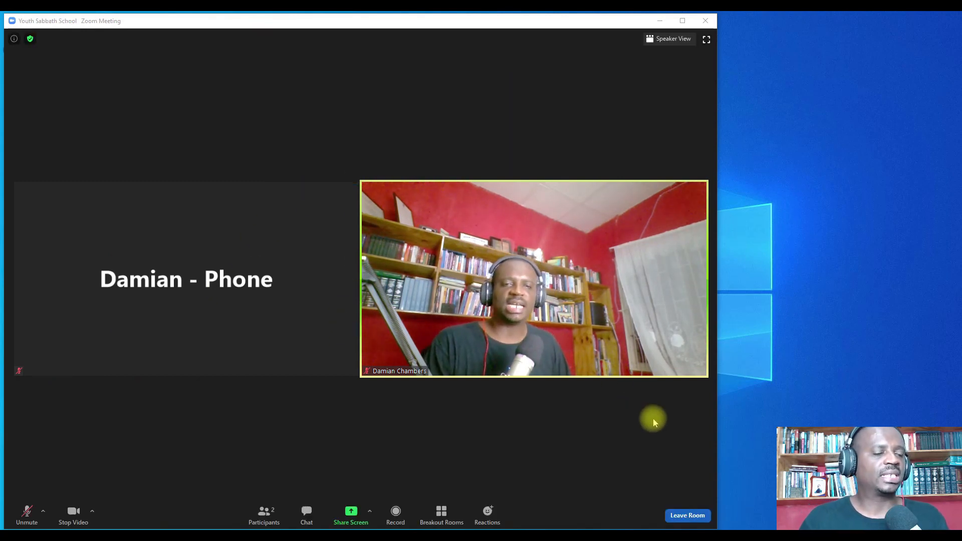
Leave the Youth Sabbath School breakout room and return to the main session without leaving the meeting
left_click(687, 517)
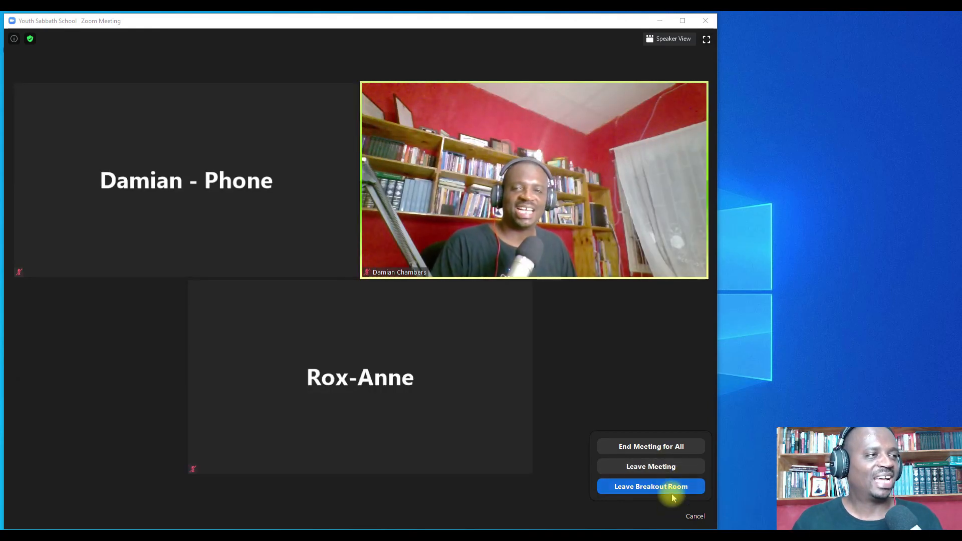
left_click(140, 407)
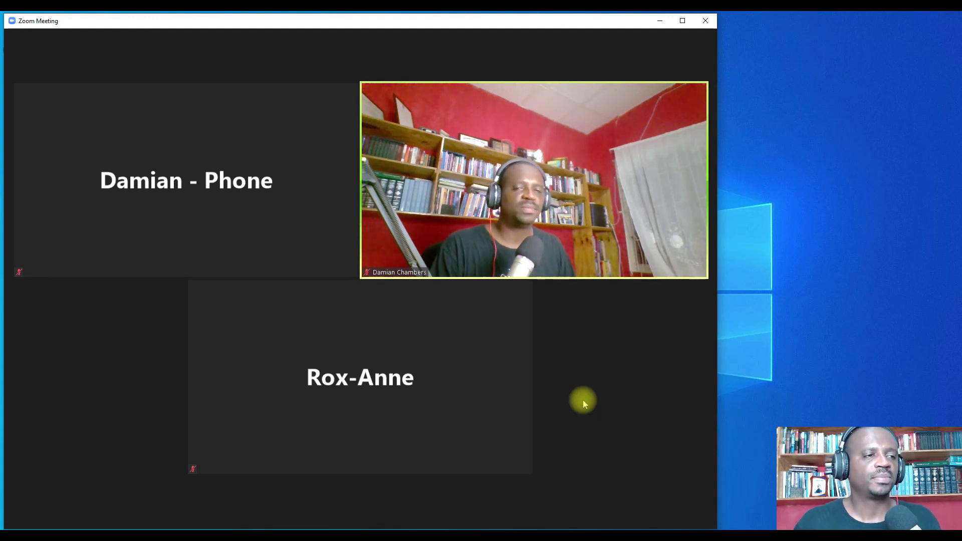
left_click(560, 385)
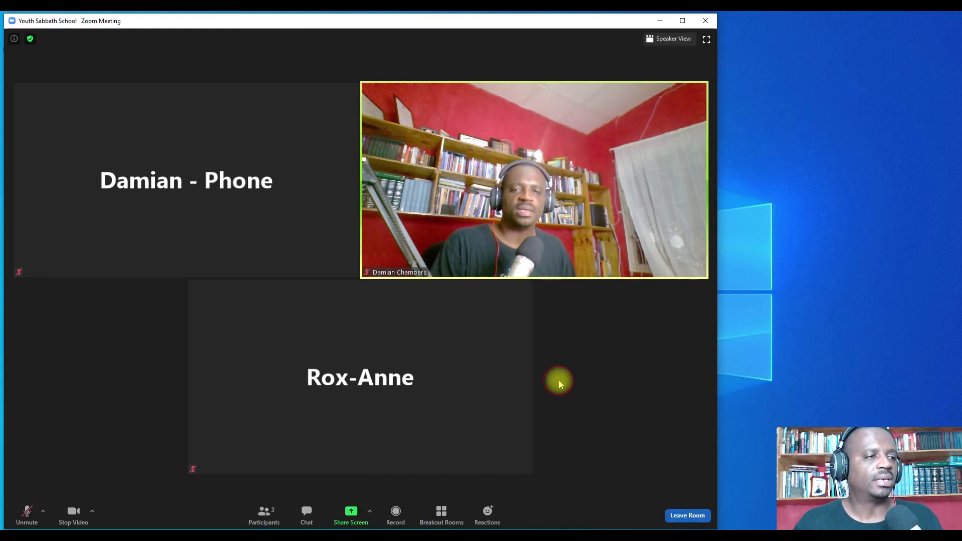
left_click(681, 516)
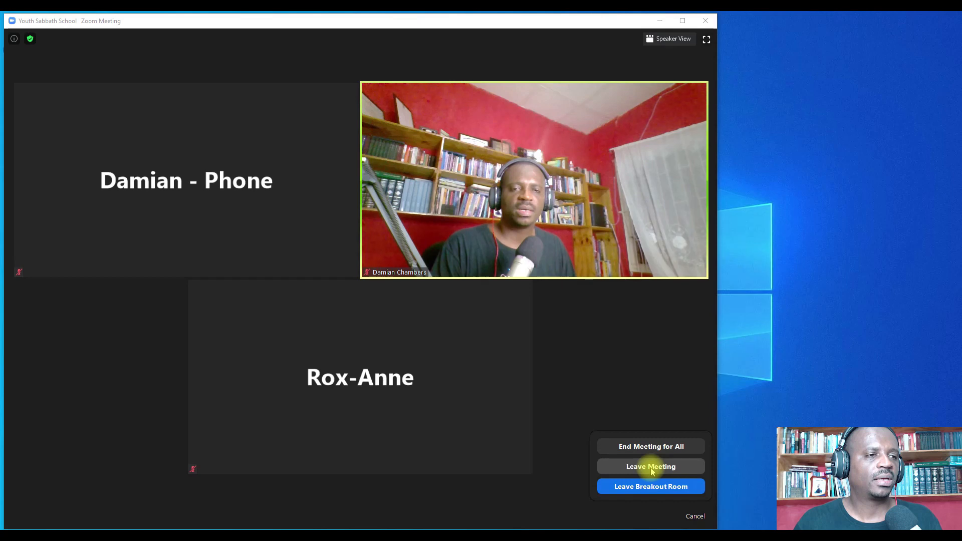
left_click(656, 486)
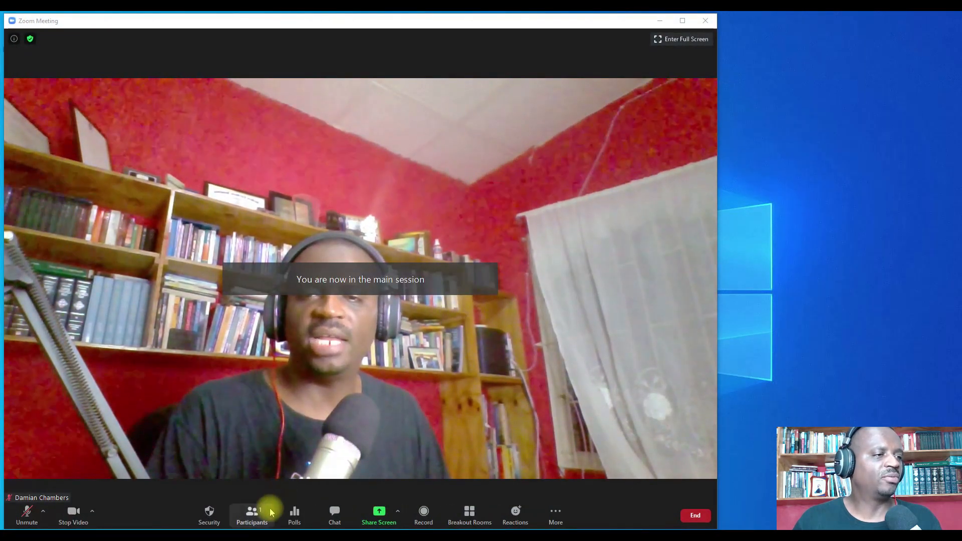
Show the participants list and reopen the Breakout Rooms window to check who has joined each room
left_click(262, 519)
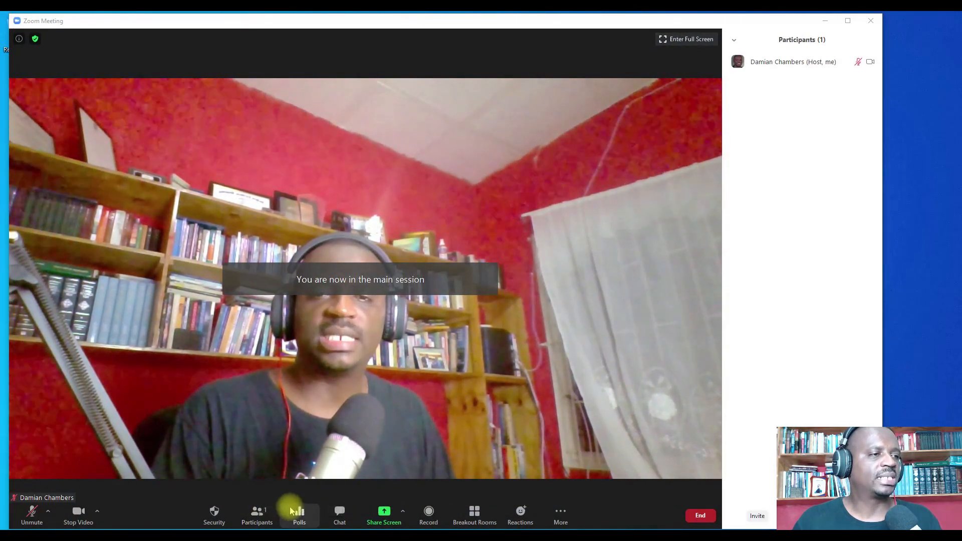
left_click(476, 512)
mouse_move(445, 190)
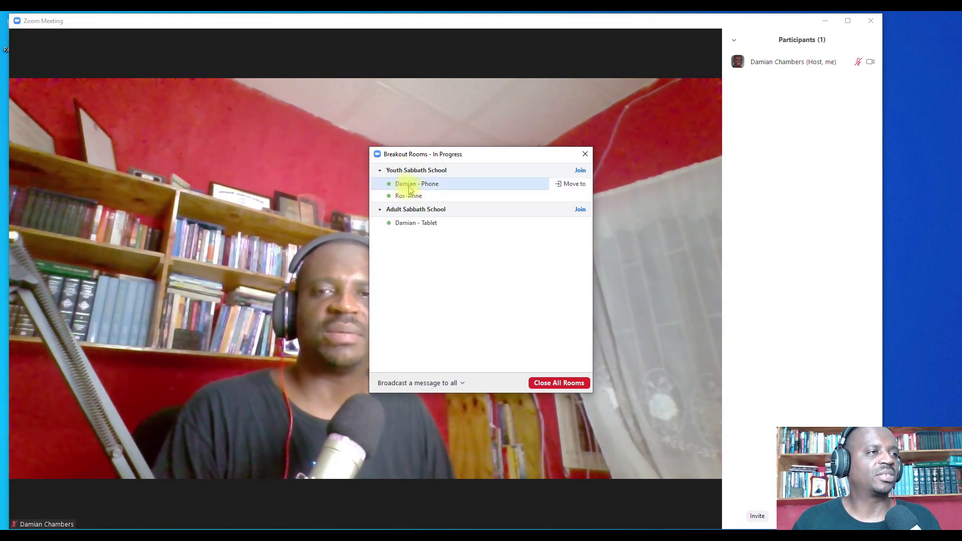
mouse_move(433, 230)
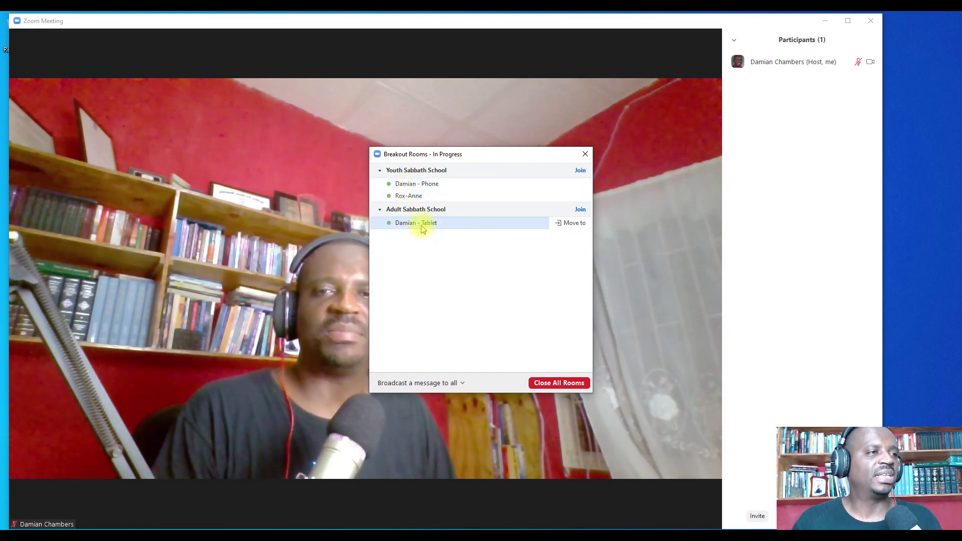
Join the Adult Sabbath School breakout room and leave it again for the main session
left_click(580, 215)
left_click(618, 215)
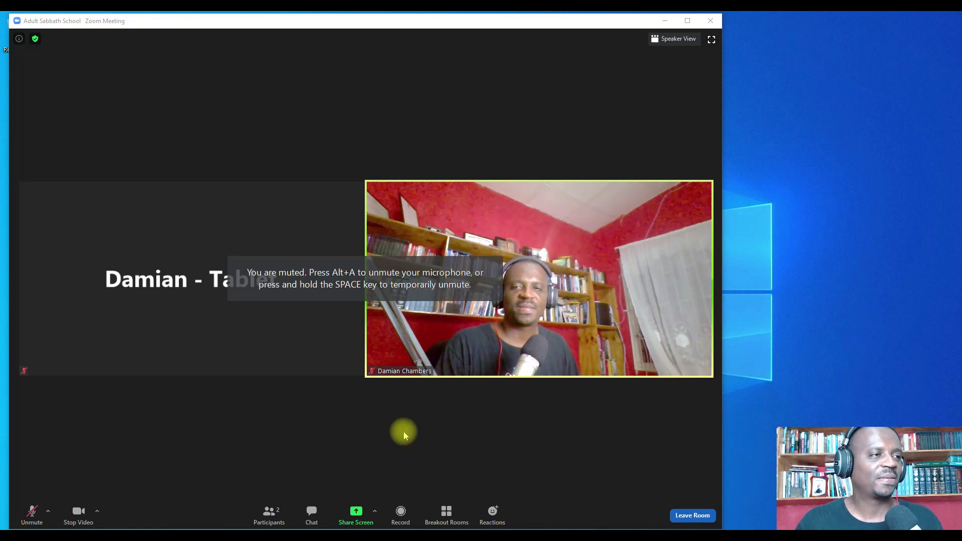
left_click(691, 518)
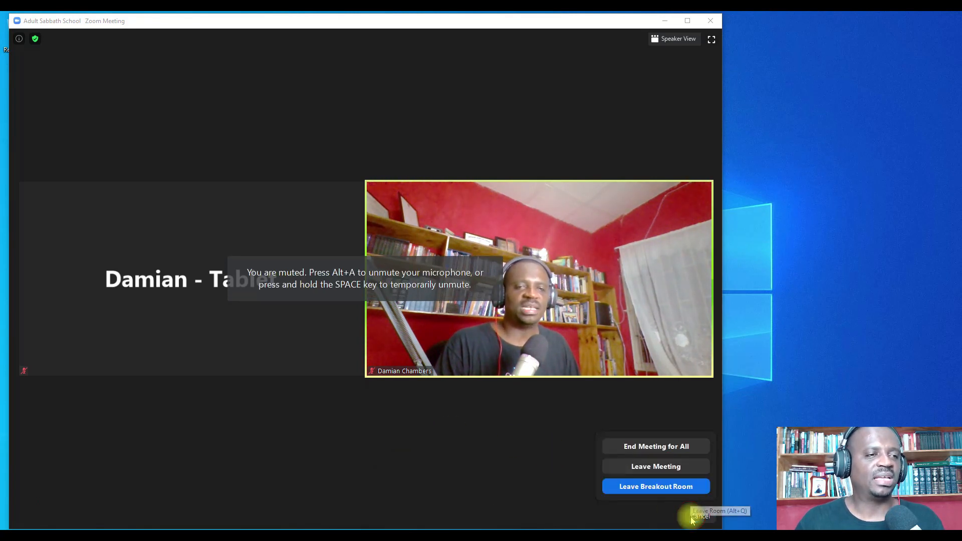
left_click(657, 491)
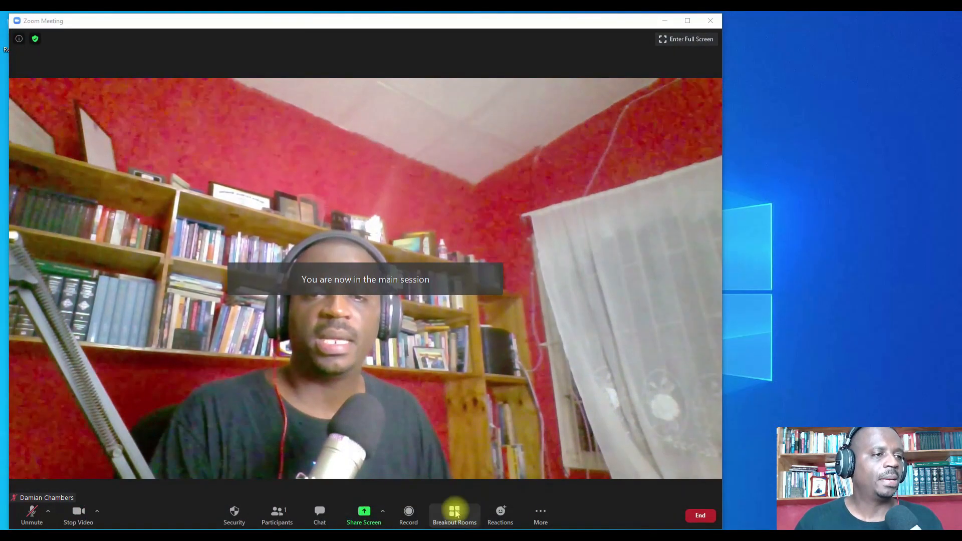
Broadcast the message "You have 5 minutes remaining to complete discussions." to all breakout rooms
left_click(456, 510)
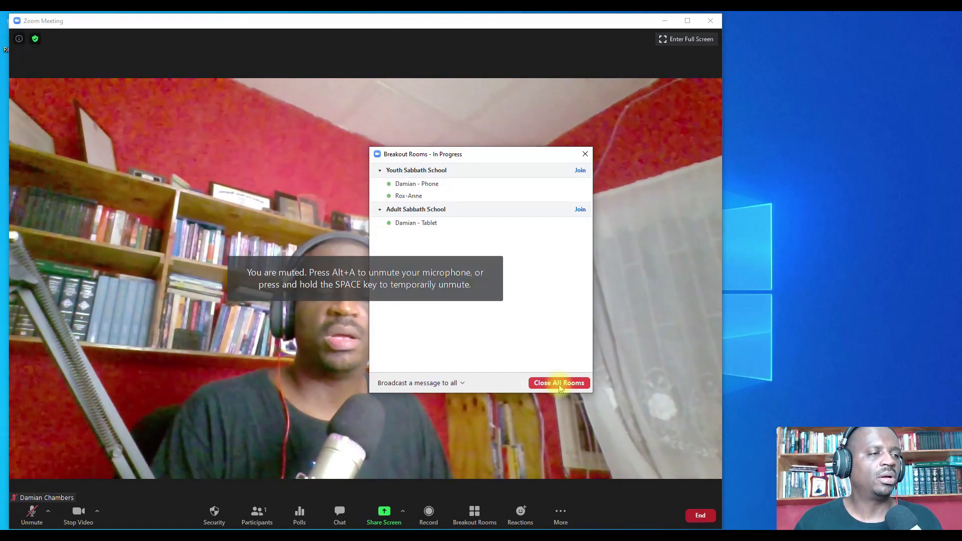
left_click(451, 385)
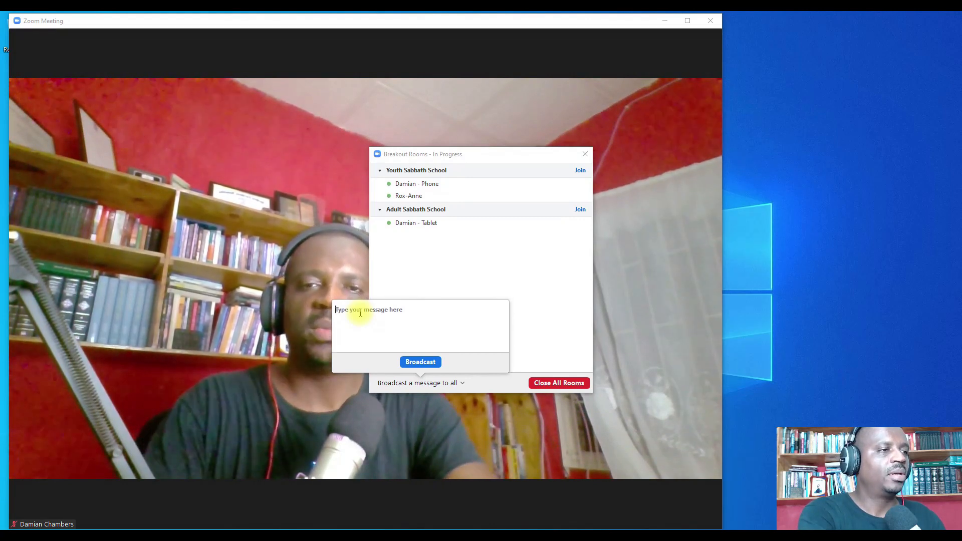
type("You have 5 minutes remainign")
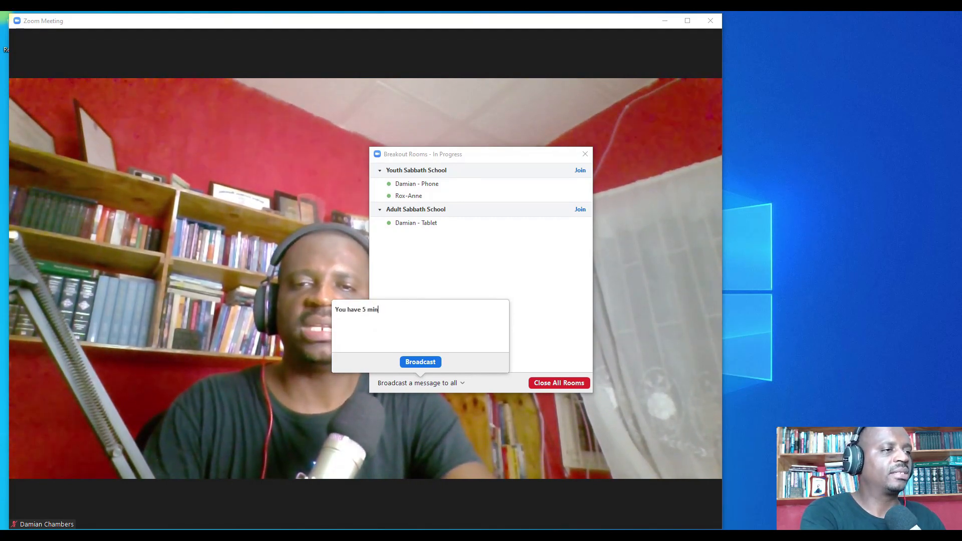
key("BackSpace")
key("BackSpace")
type("ing")
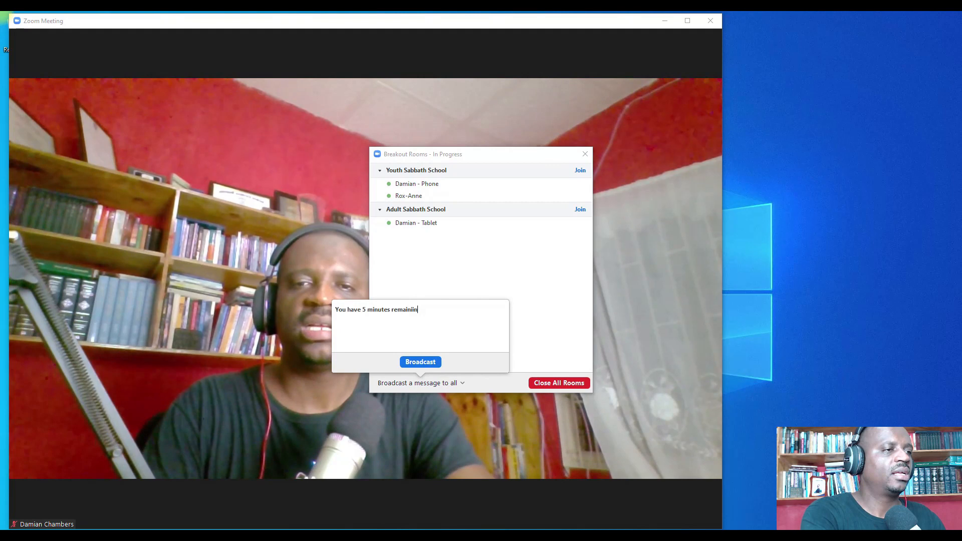
type(" to comple")
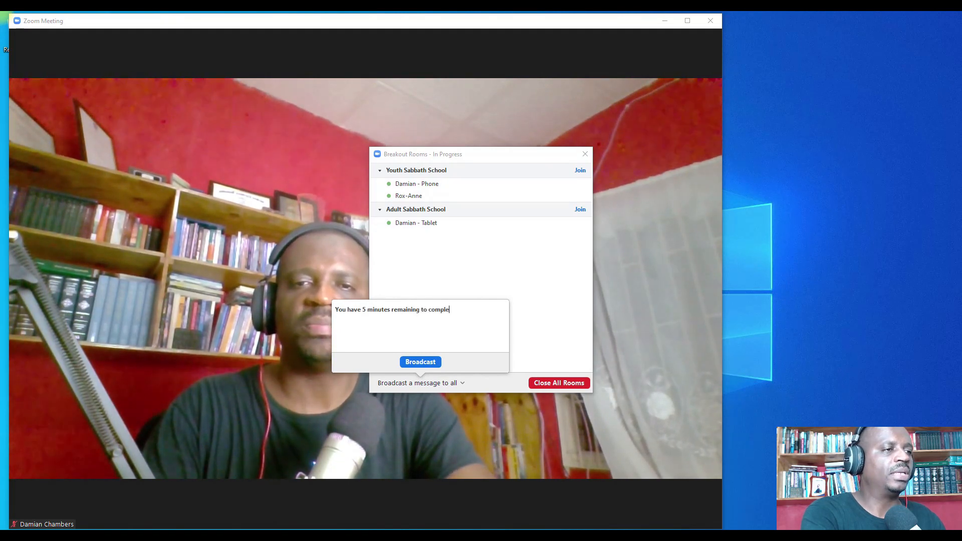
type("te discussions.")
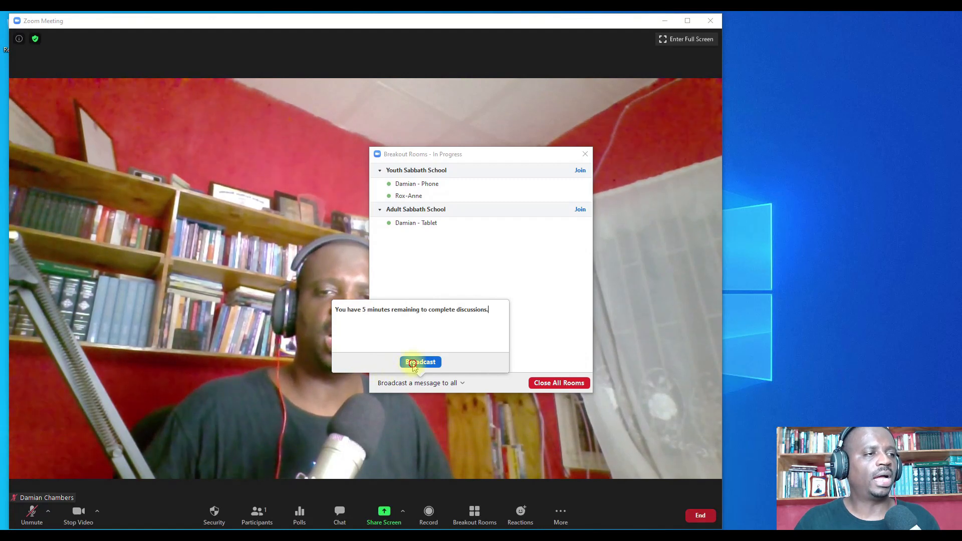
left_click(417, 362)
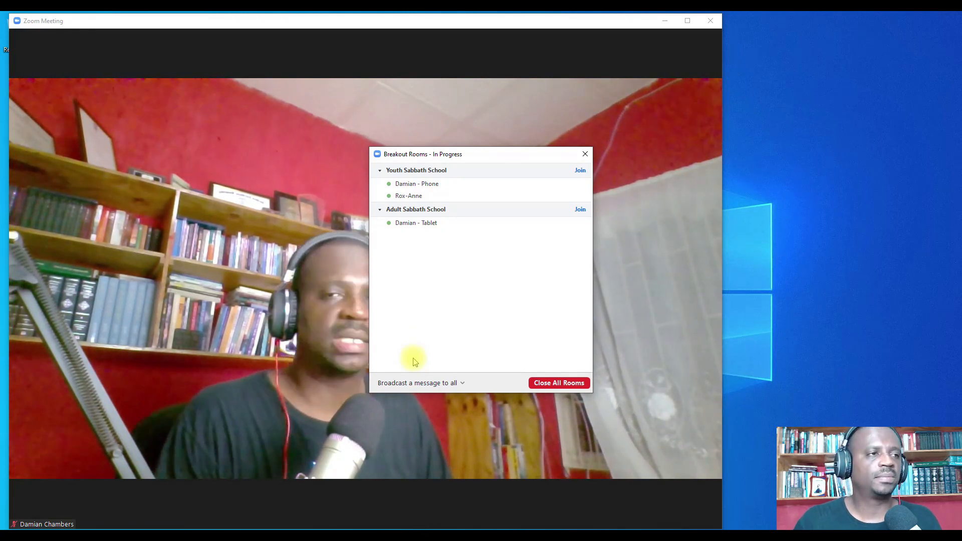
Close all breakout rooms and dismiss the Breakout Rooms window
left_click(571, 384)
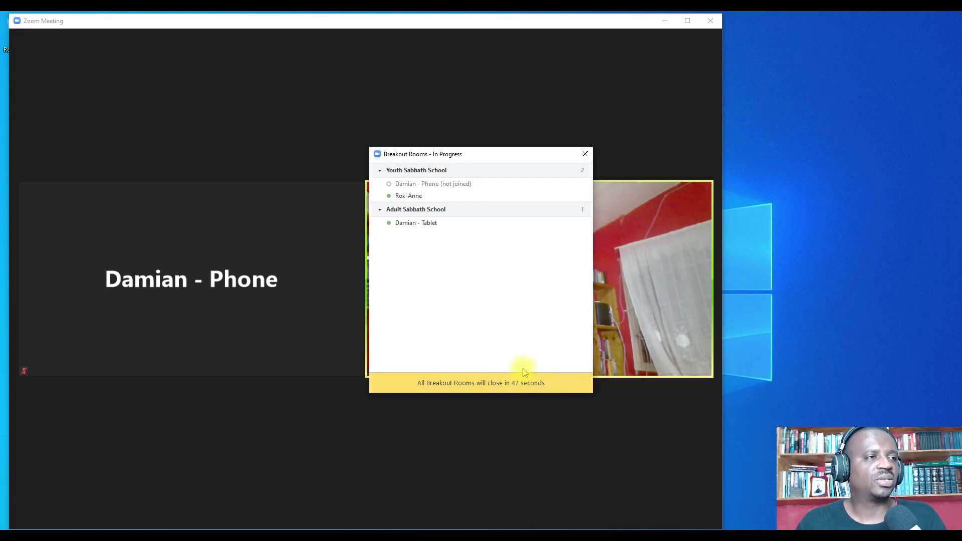
left_click(582, 153)
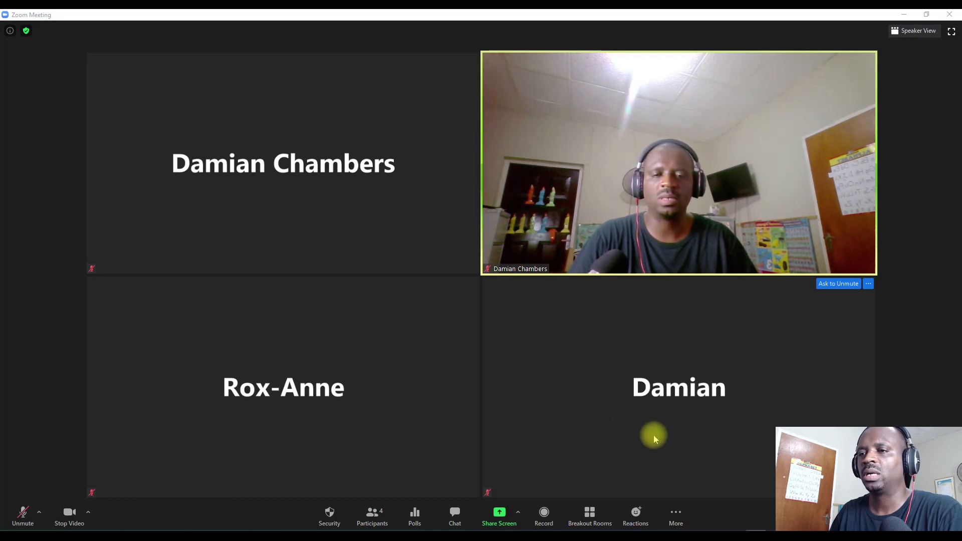
Switch to the Zoom web settings in Chrome and turn on Polling among the In Meeting (Basic) options
left_click(134, 535)
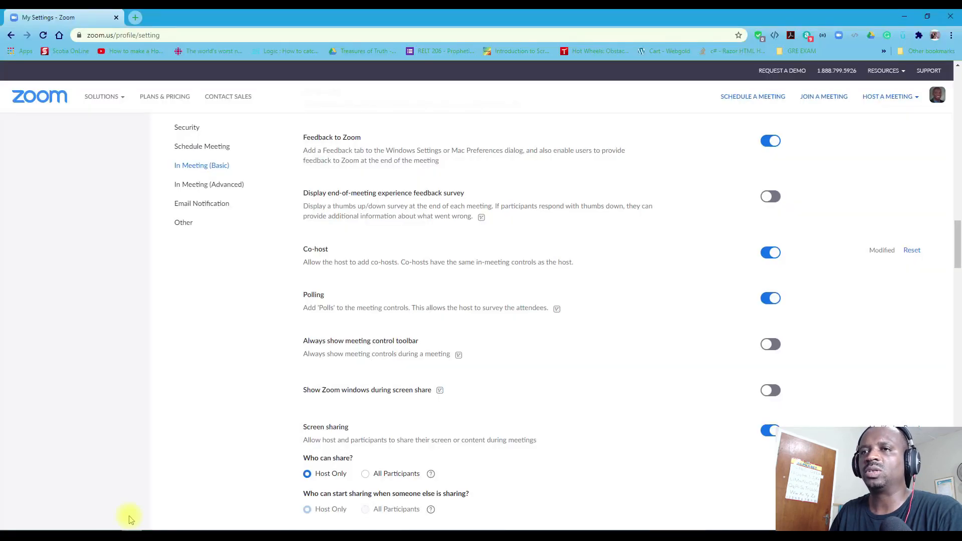
scroll(107, 248, "up", 8)
scroll(108, 248, "down", 9)
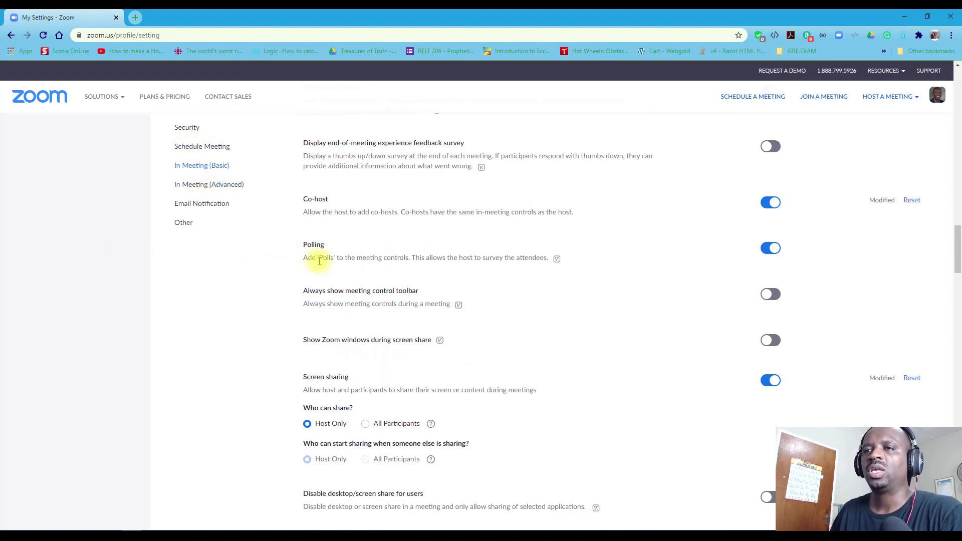
left_click(770, 249)
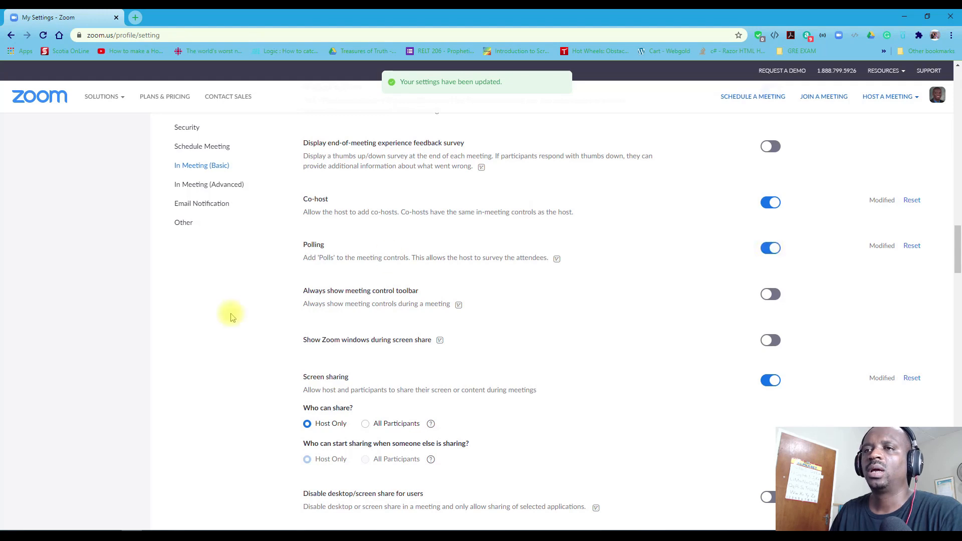
Return to the Zoom meeting and open the web form for adding a poll from the existing Free offer poll
mouse_move(917, 89)
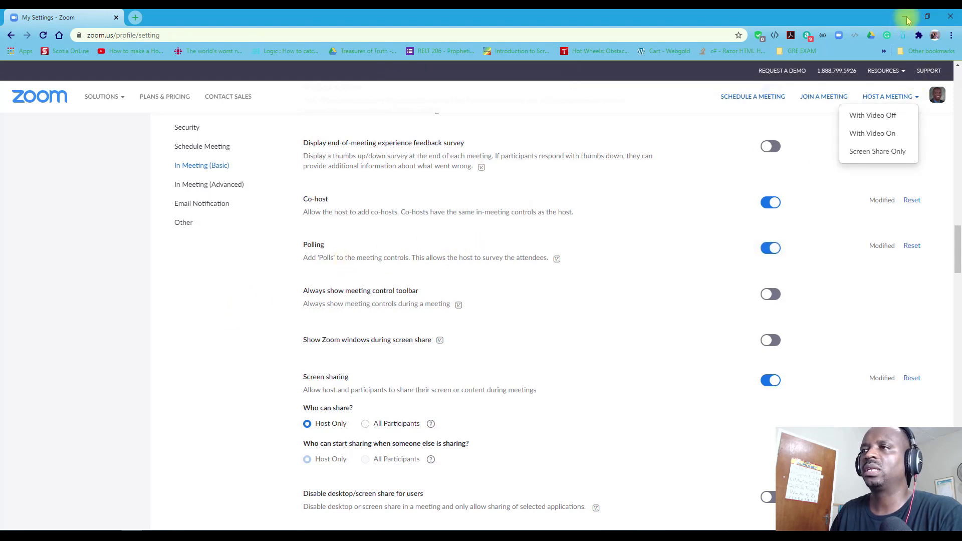
left_click(875, 130)
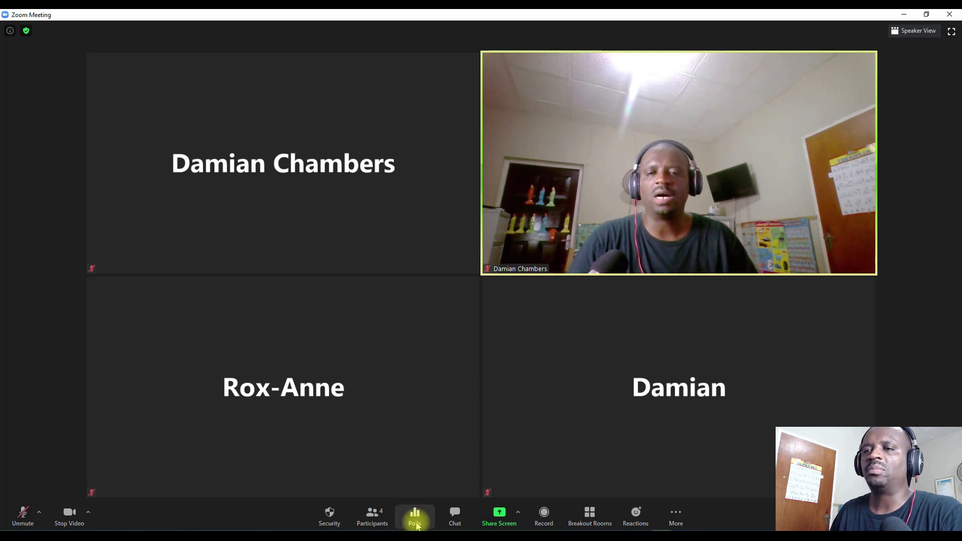
left_click(416, 523)
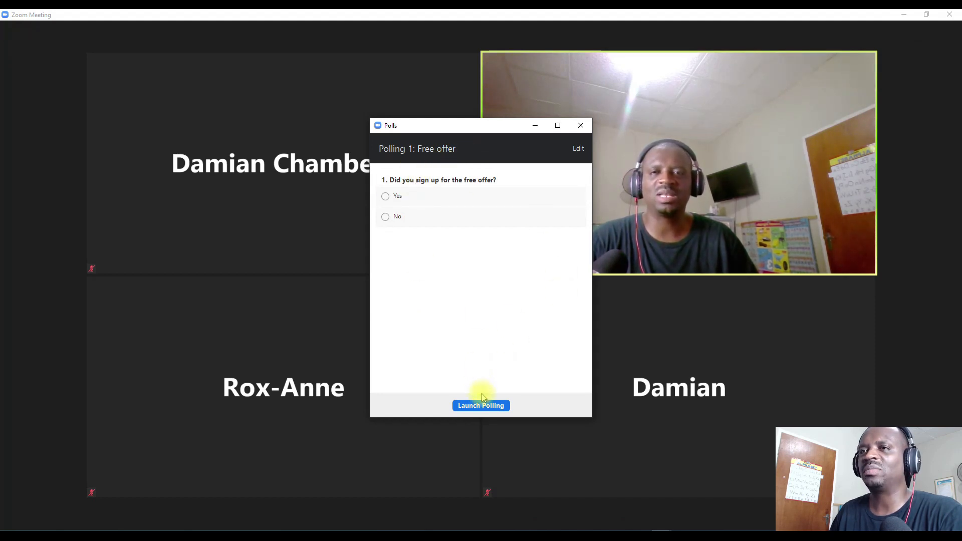
left_click(582, 149)
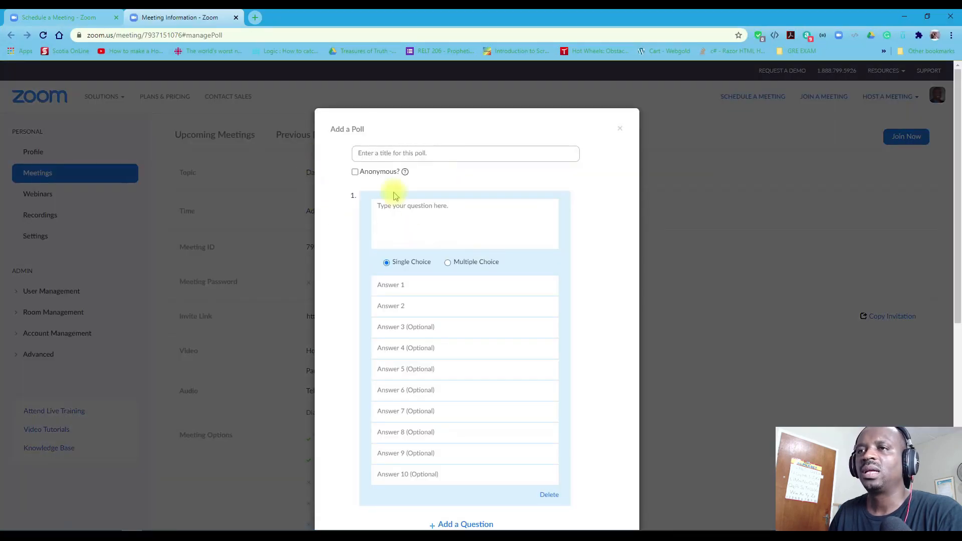
Title the poll "Free Offer Response" and enter the question "Did you sign up for the free offer?"
left_click(356, 127)
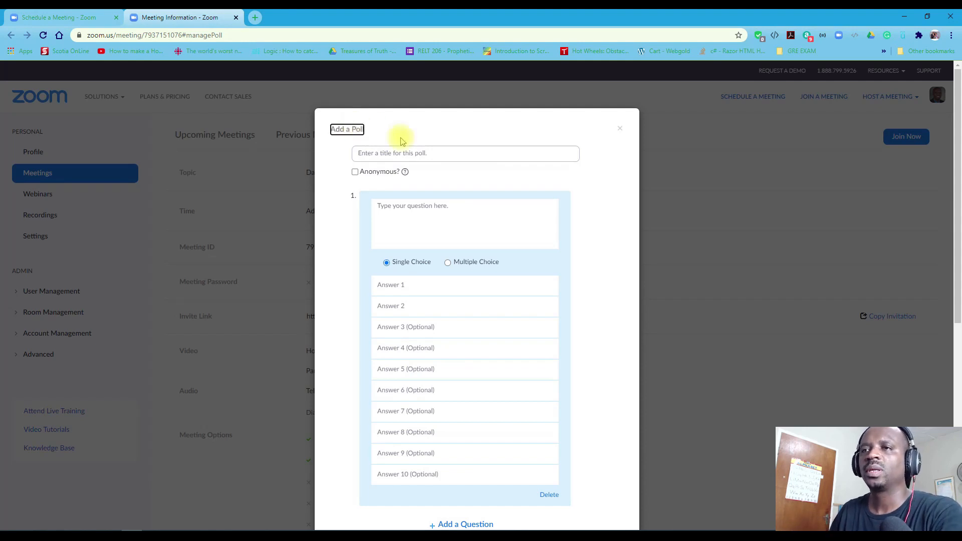
left_click(386, 159)
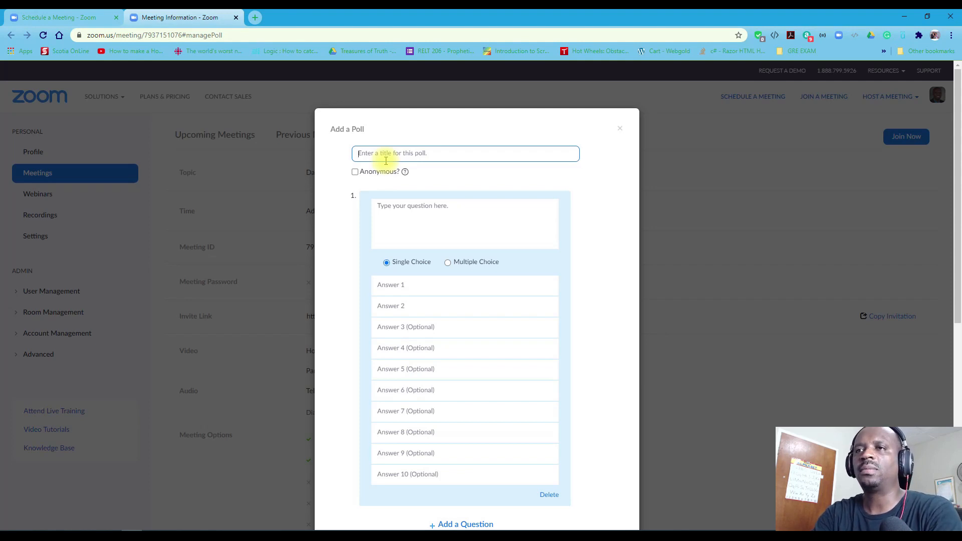
type("Free Offer Response")
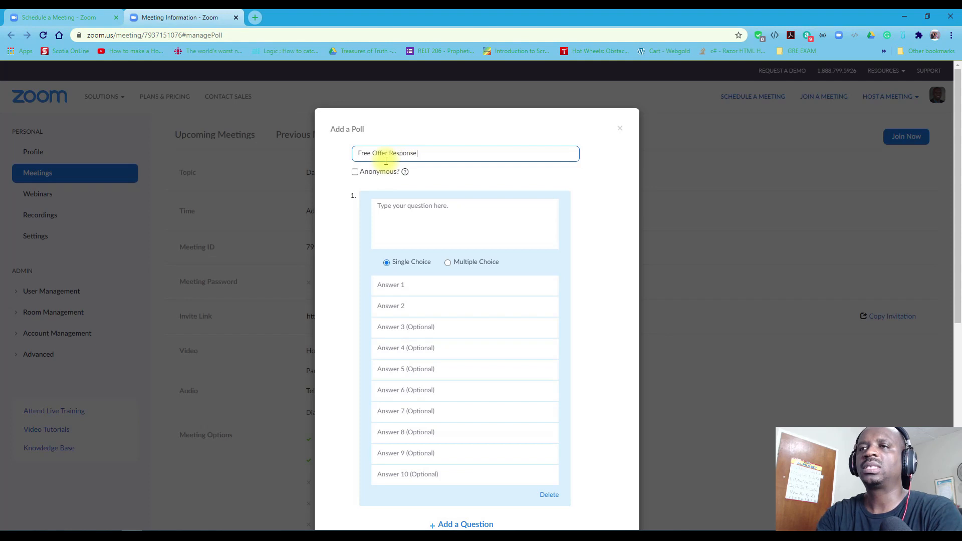
left_click(399, 213)
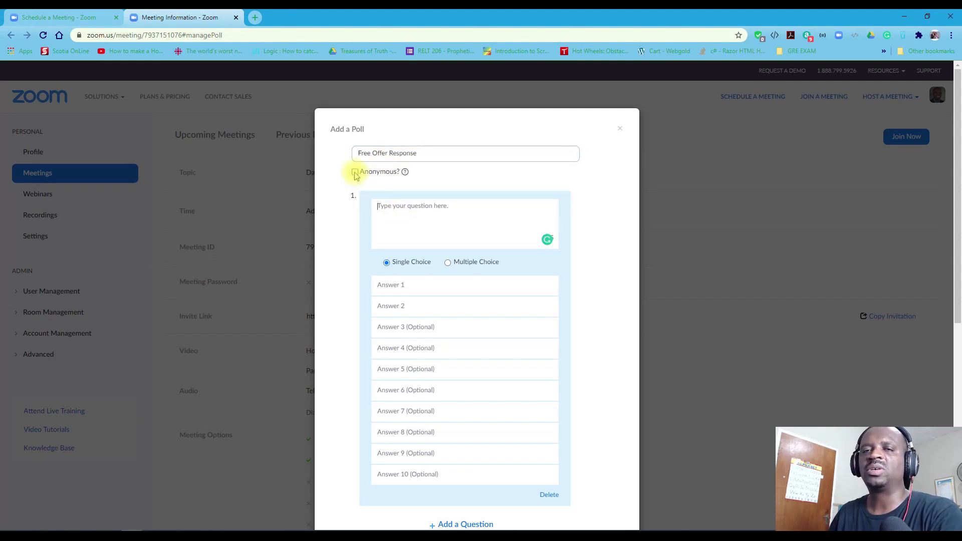
mouse_move(406, 177)
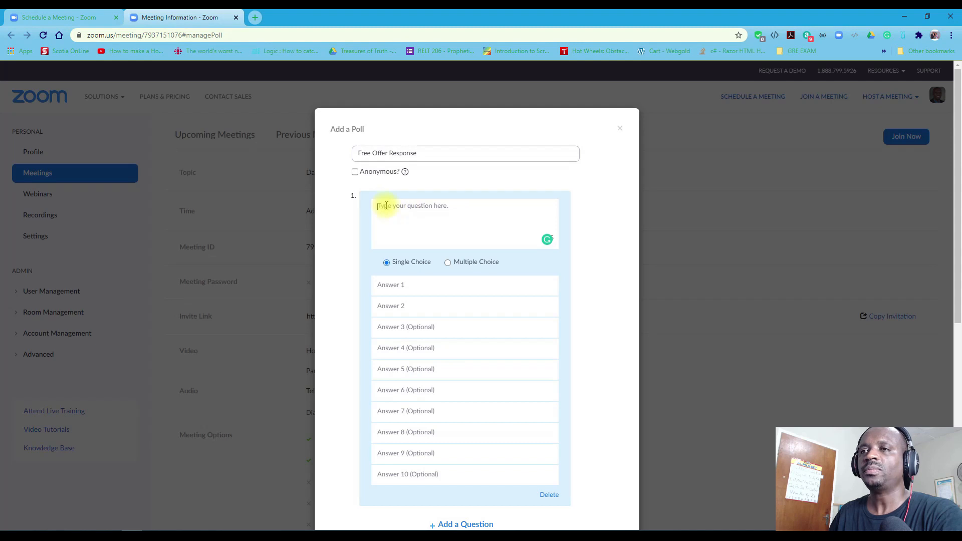
type("Di")
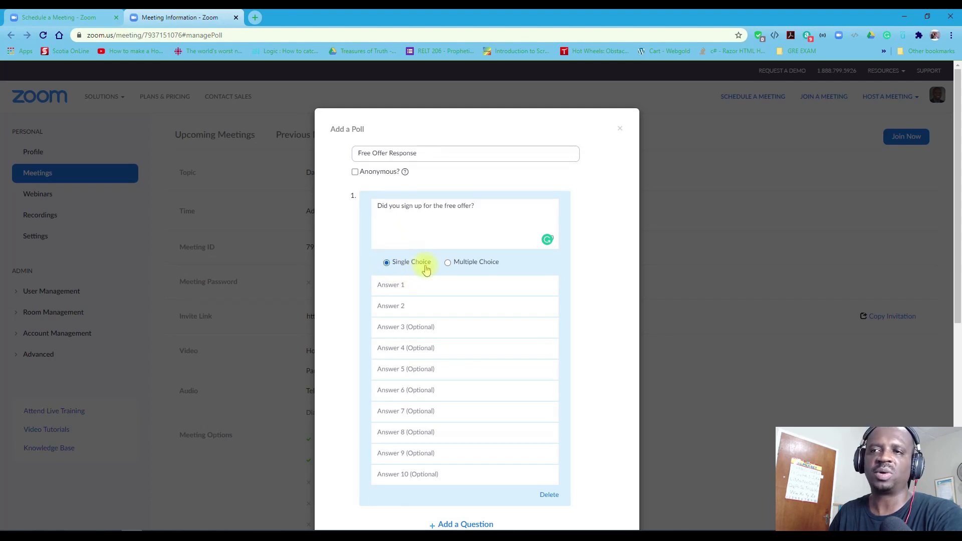
Add the answers Yes and No to the free offer question and save the poll
left_click(419, 293)
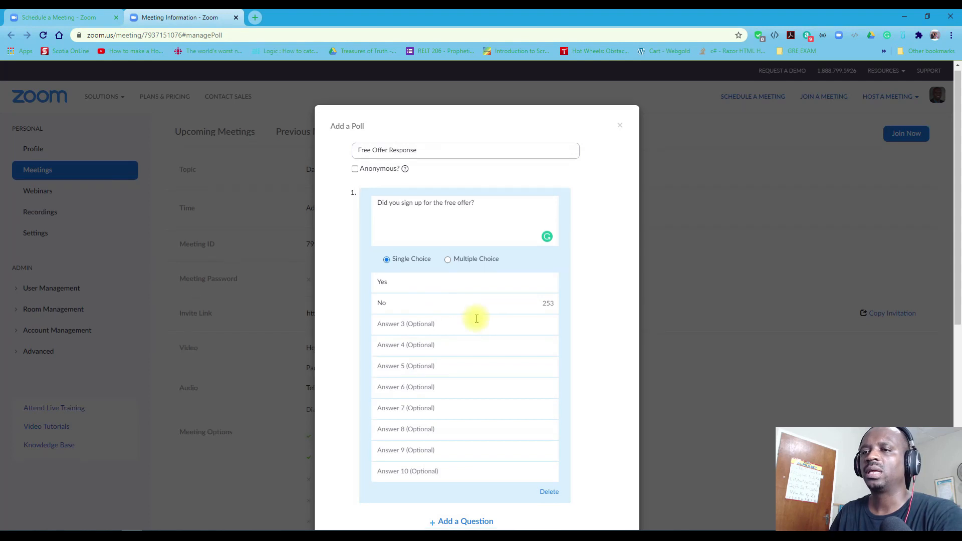
scroll(475, 315, "down", 2)
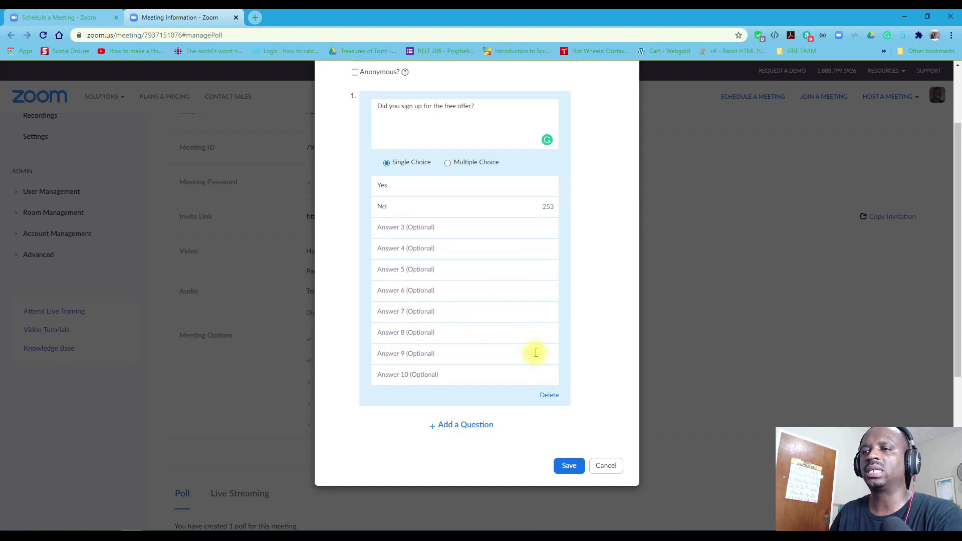
scroll(535, 353, "up", 1)
left_click(569, 512)
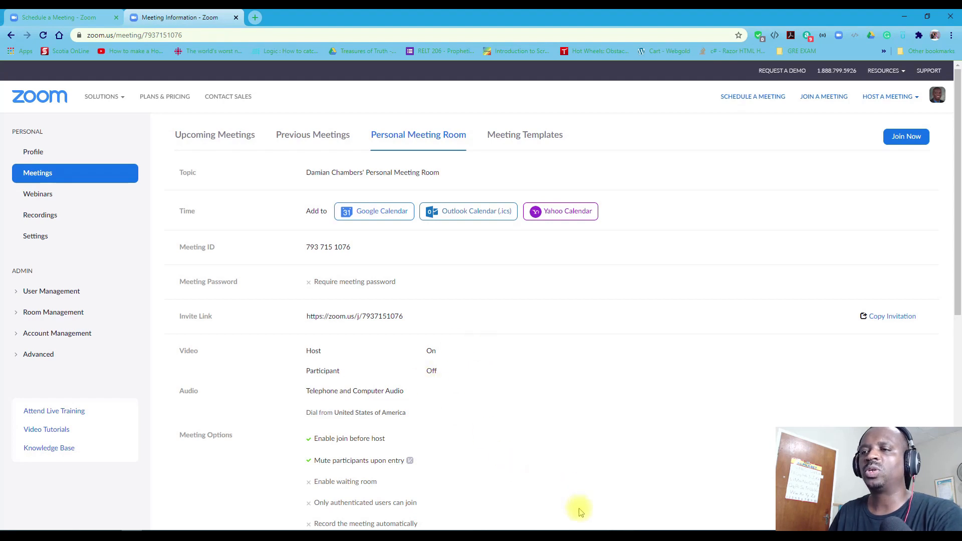
Return to the Zoom meeting, select the Free Offer Response poll and launch it
mouse_move(647, 535)
left_click(680, 500)
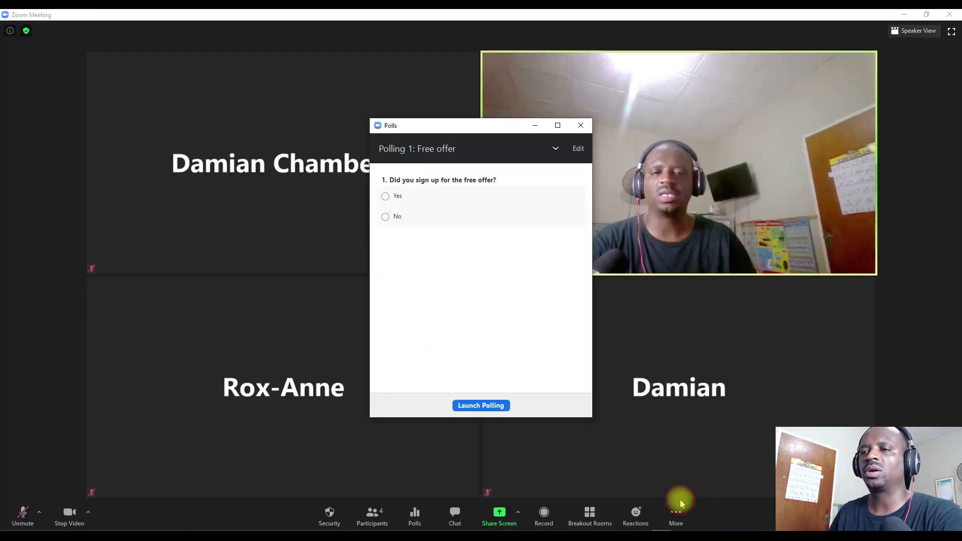
left_click(576, 150)
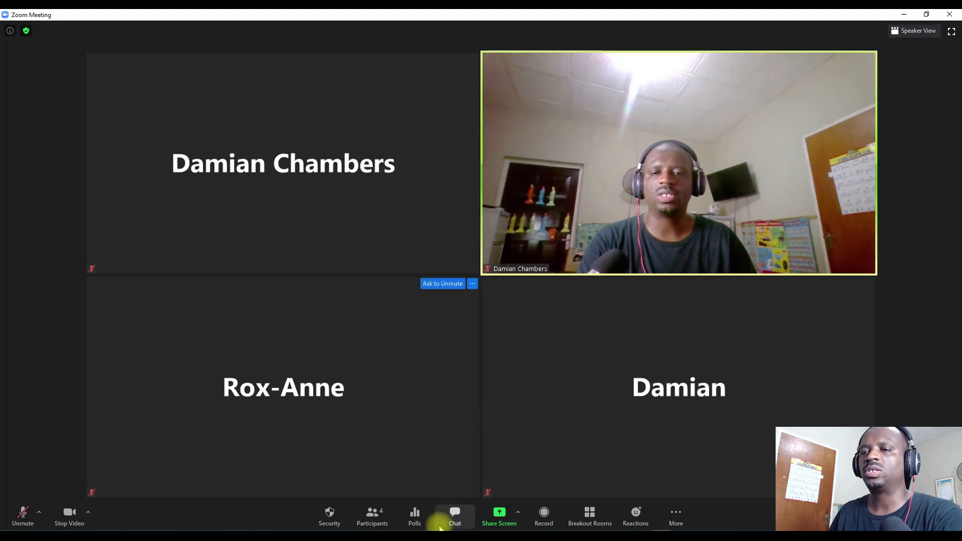
left_click(416, 518)
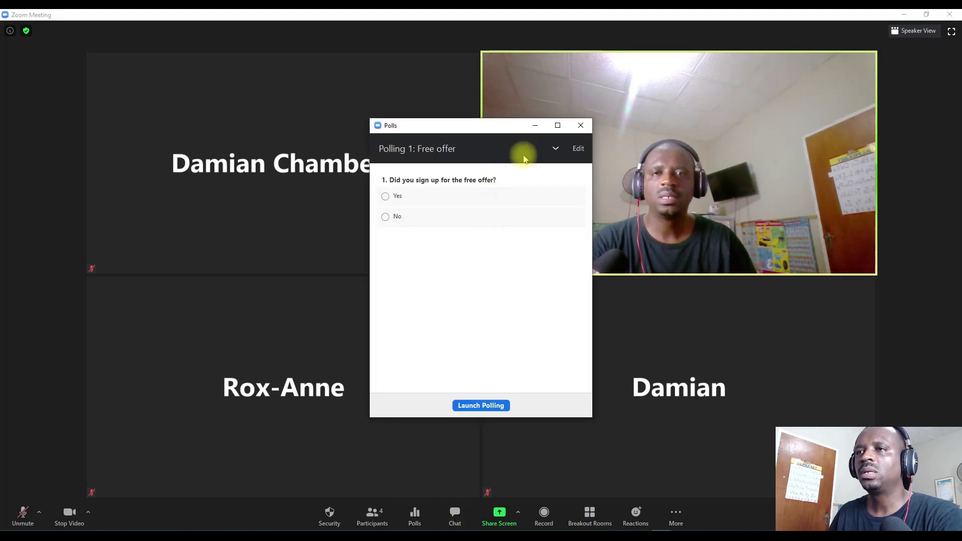
left_click(556, 149)
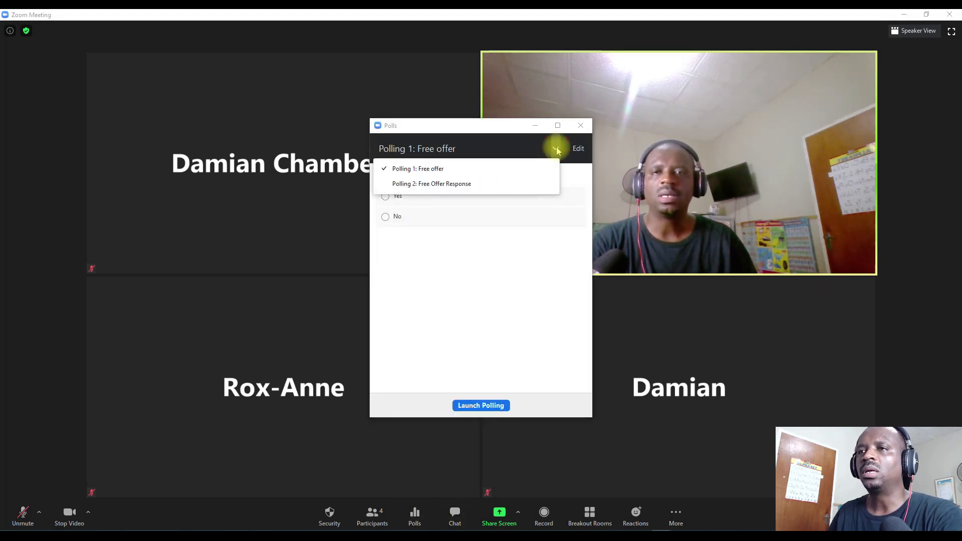
left_click(447, 184)
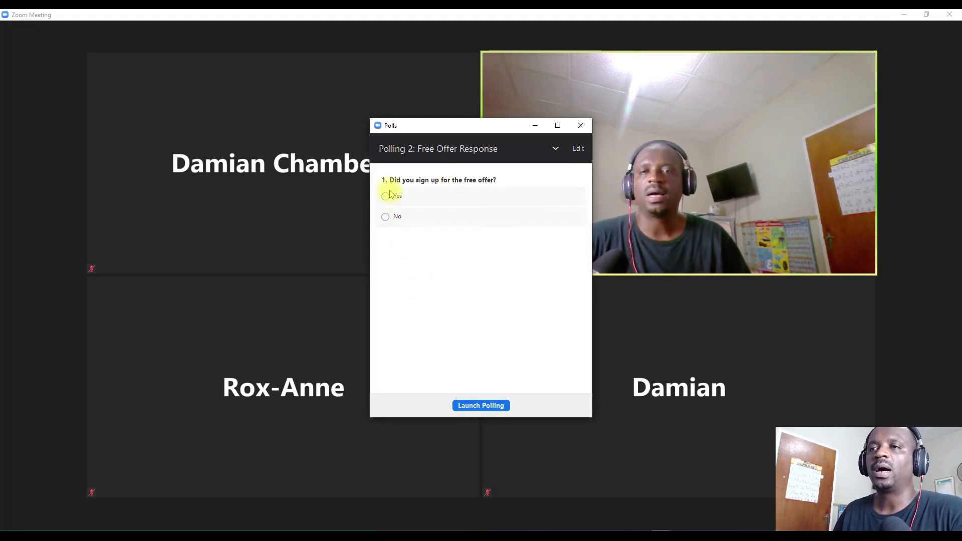
left_click(486, 406)
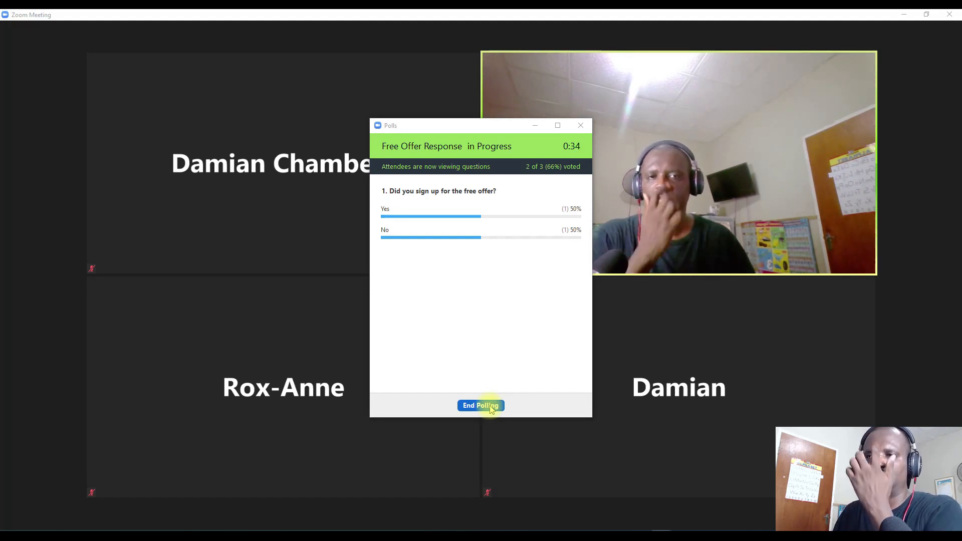
End the Free Offer Response polling and share its results with the attendees
left_click(491, 407)
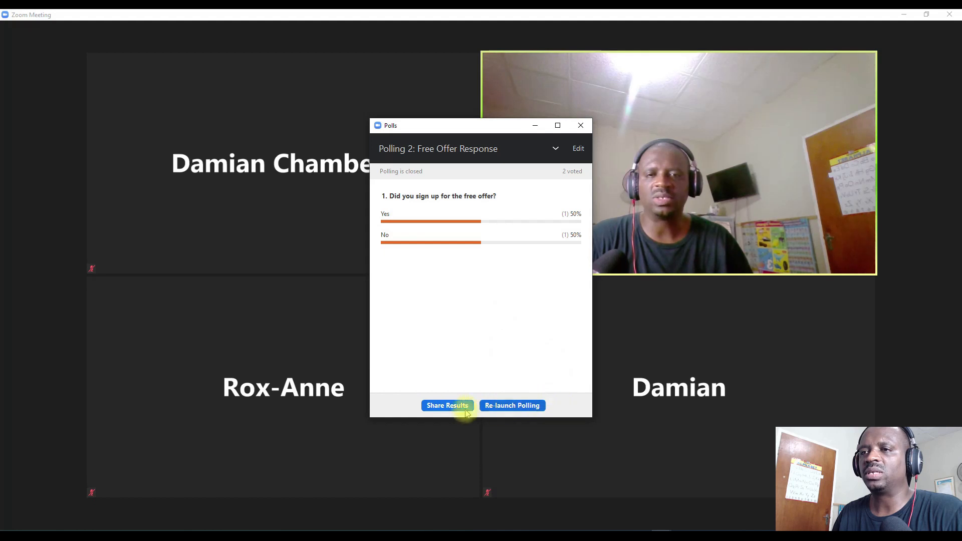
left_click(447, 406)
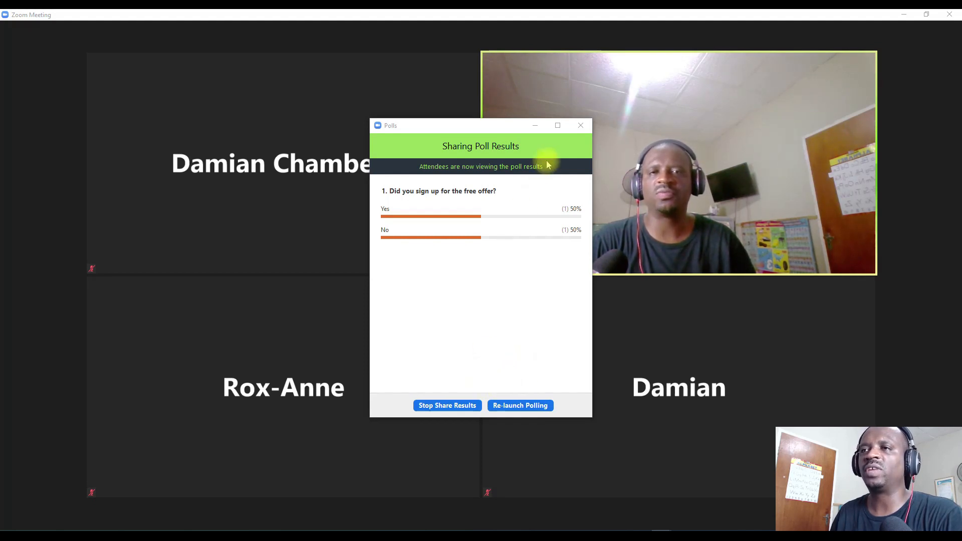
left_click(580, 127)
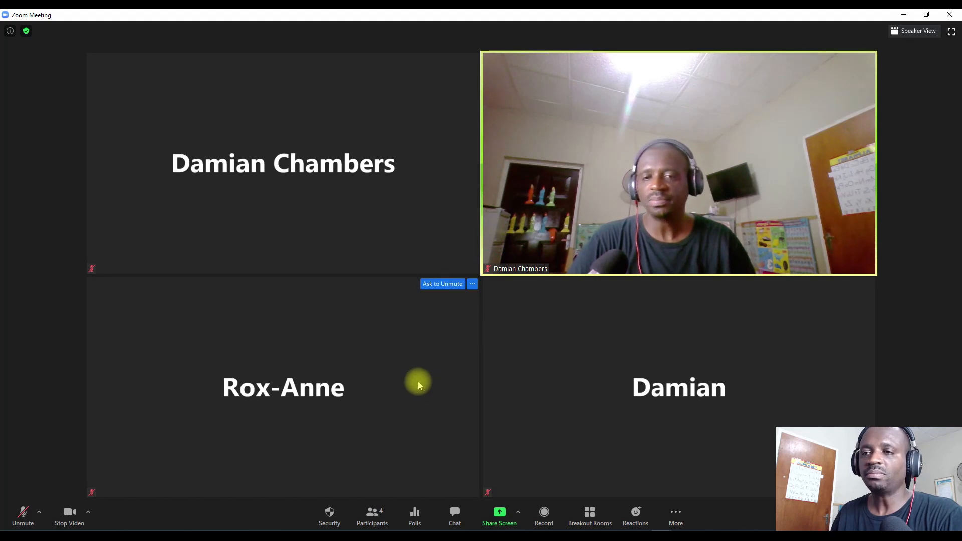
Stop sharing the poll results and open the web form for adding another poll
left_click(414, 514)
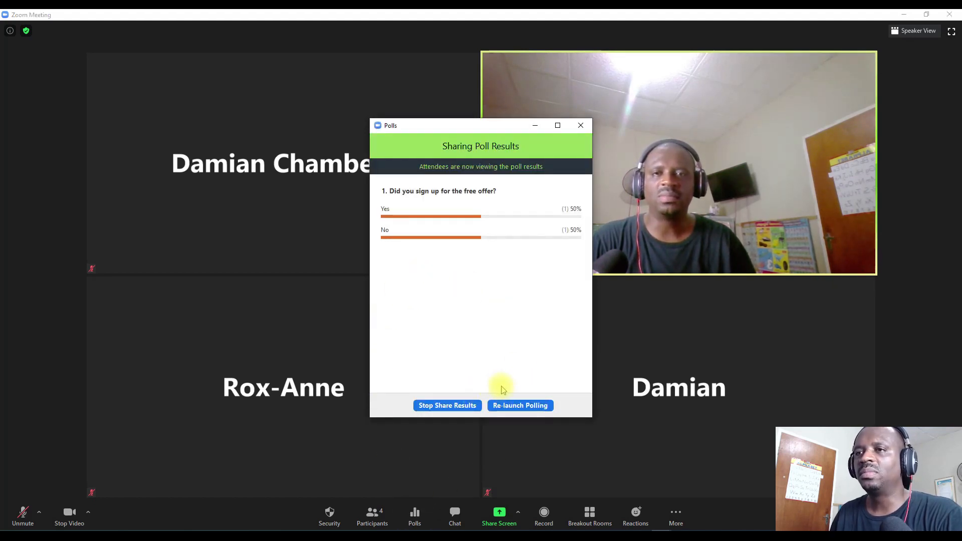
left_click(451, 405)
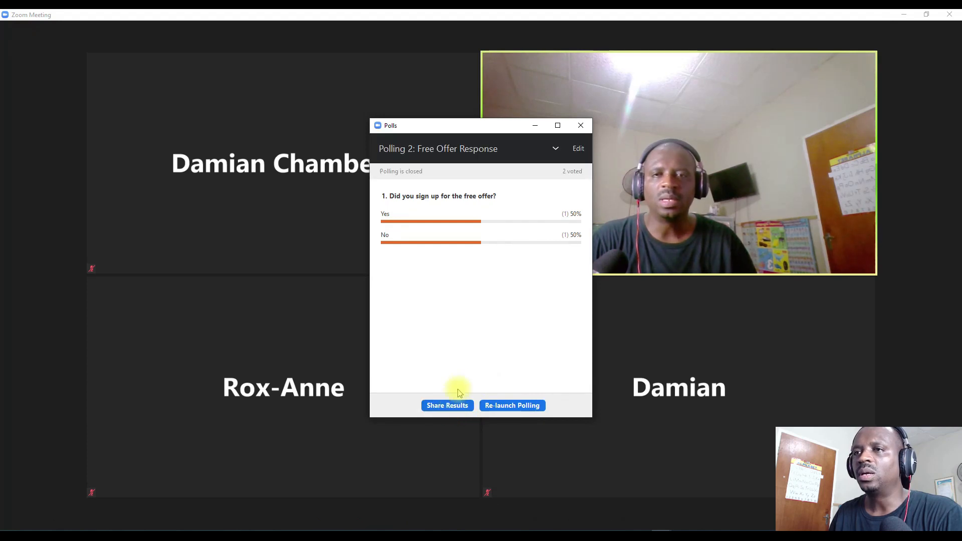
left_click(577, 151)
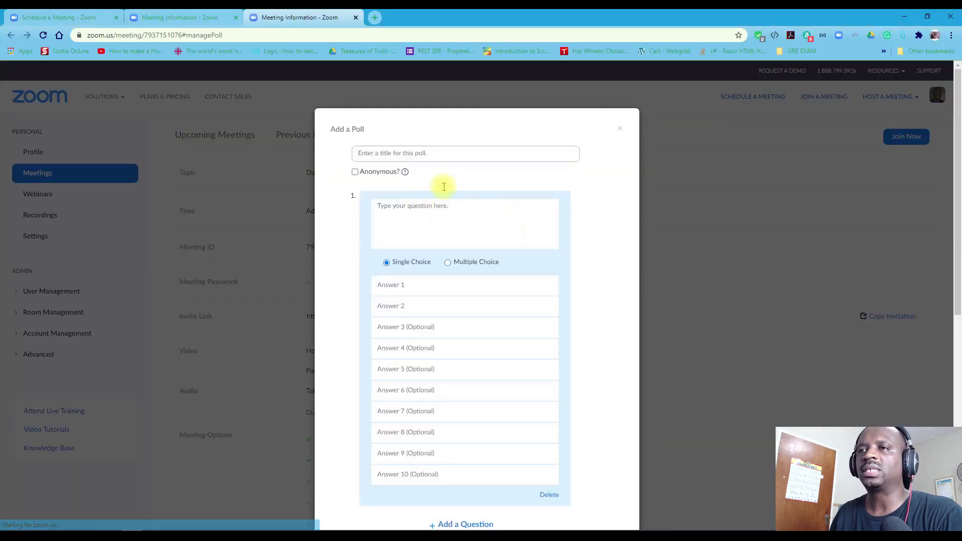
Title the poll "Vote - Meeting Location" and enter the question "What is your preferred location for the next meeting?"
left_click(431, 154)
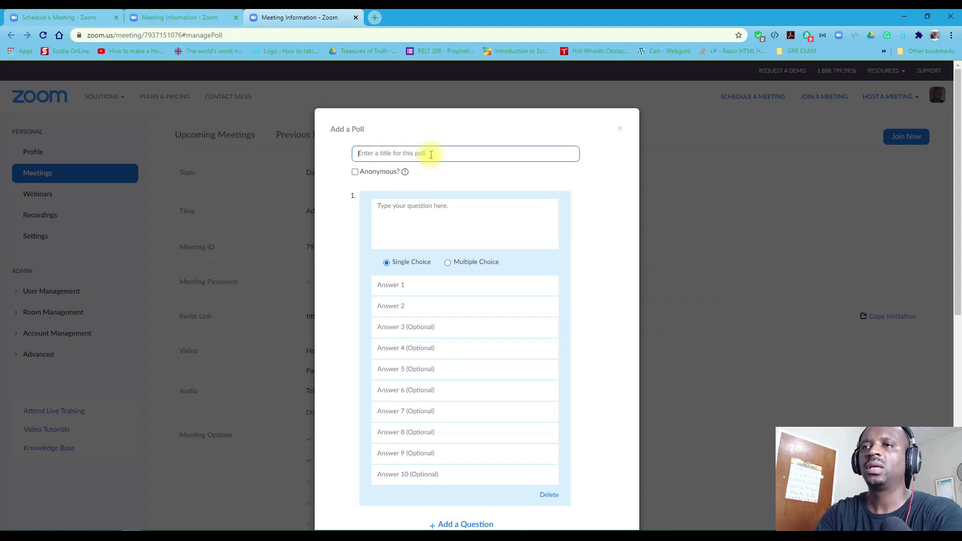
type("Vote - Meeting")
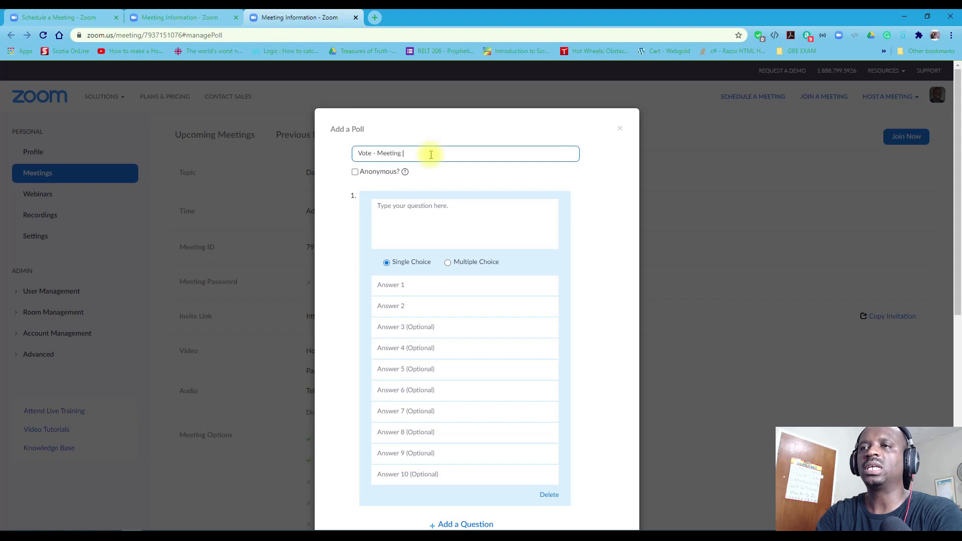
type(" Location")
left_click(409, 209)
type("What is your preferere")
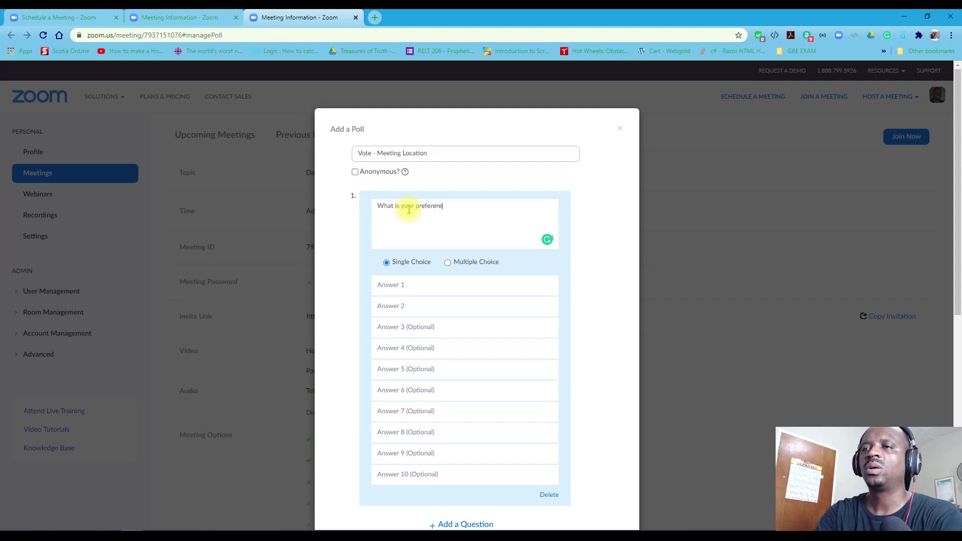
type("h")
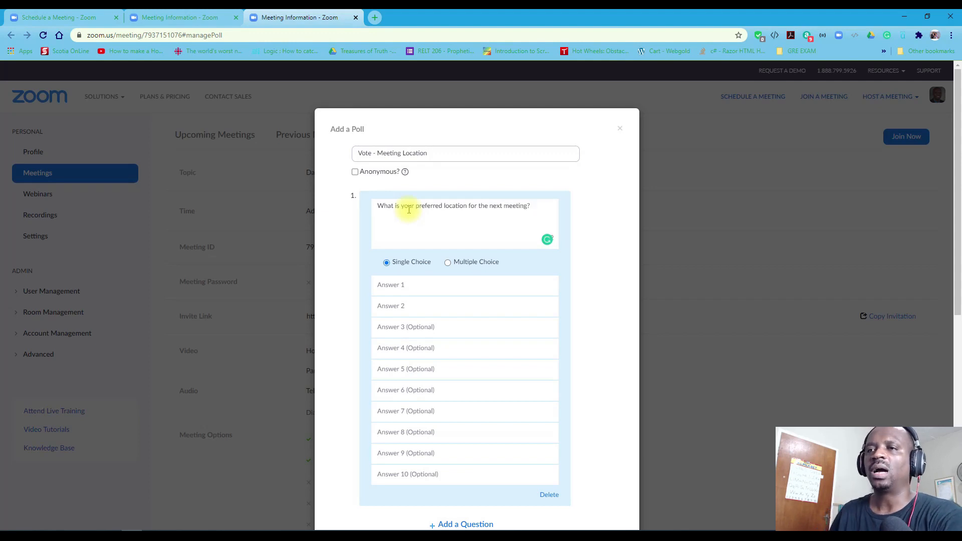
Add the answers Montego Bay, Kingston, Mandeville and Spanish Town to the location question and save the poll
left_click(406, 289)
type("Montego Bay")
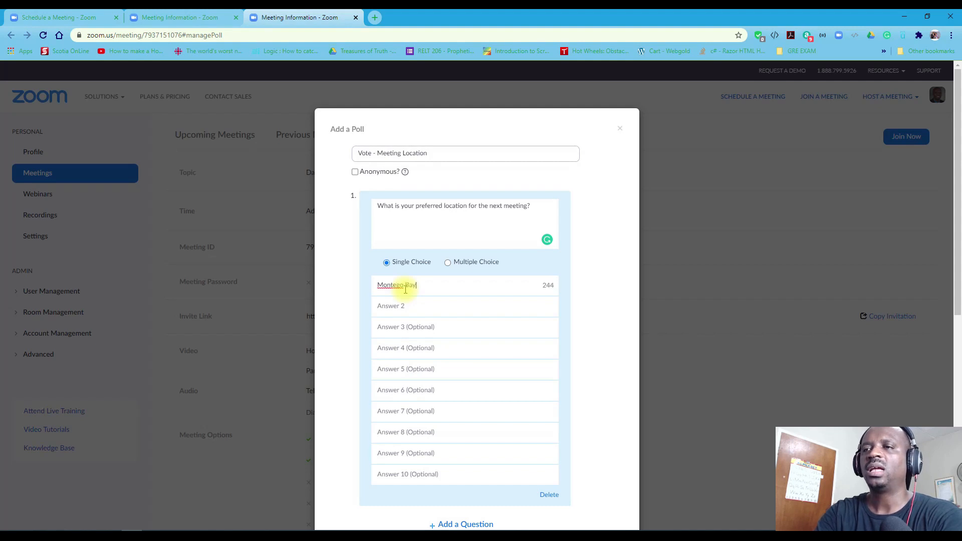
key("Tab")
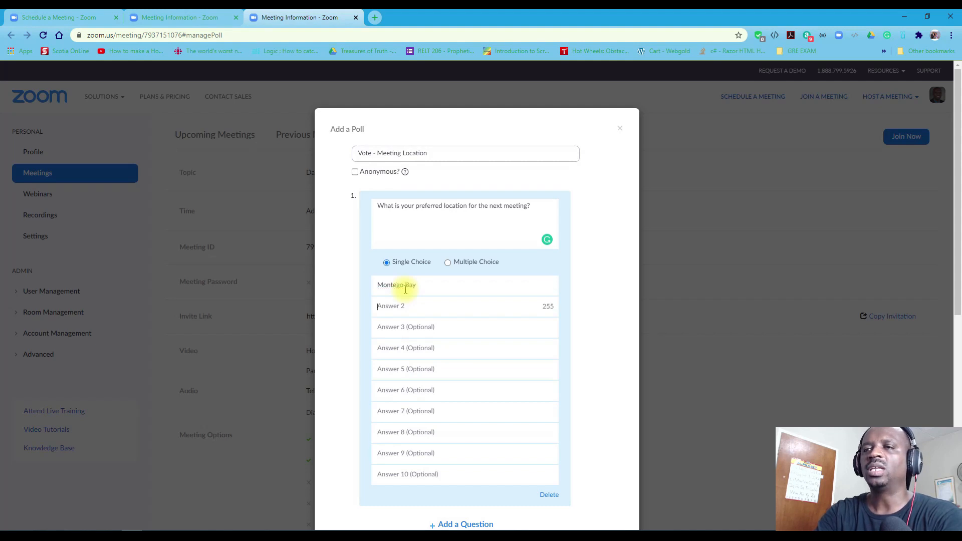
type("Mandeville")
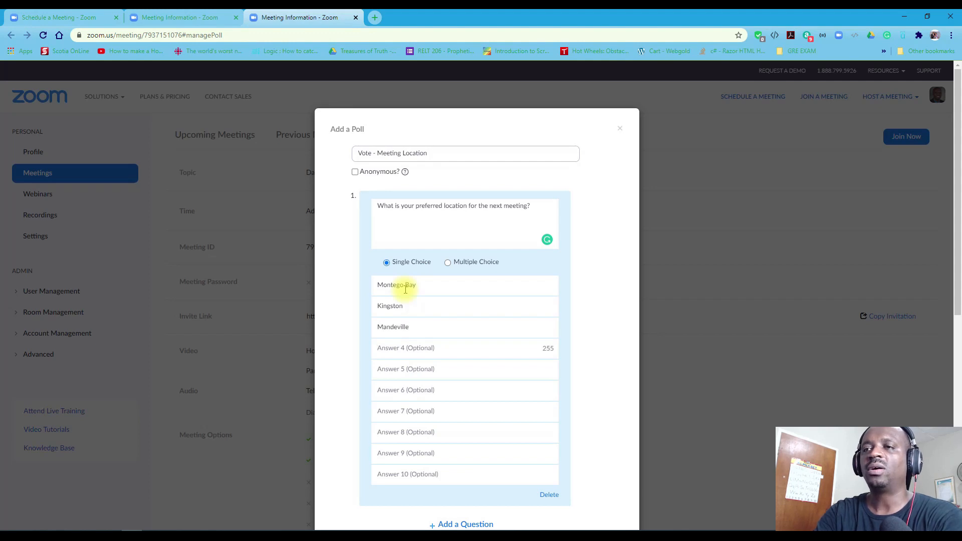
type("Spanish Town")
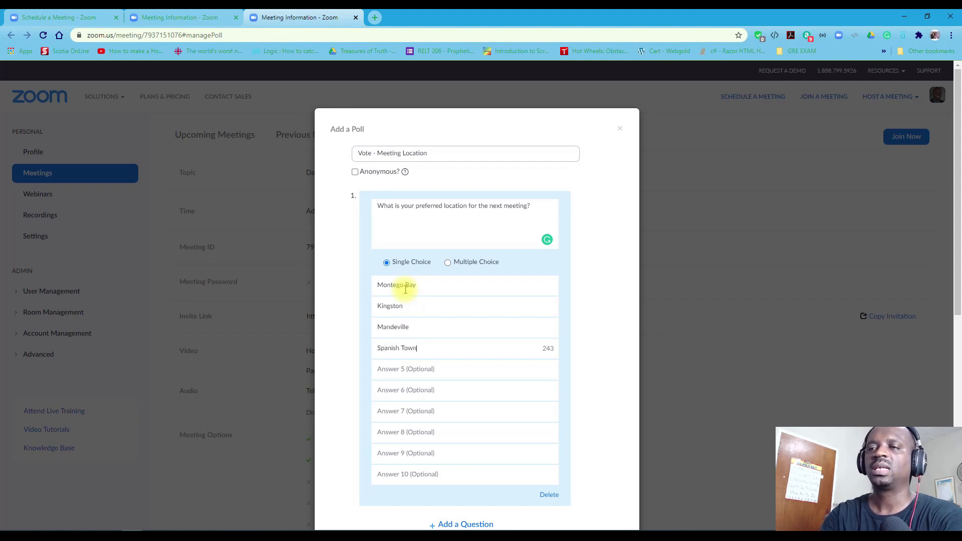
scroll(421, 283, "down", 2)
left_click(569, 462)
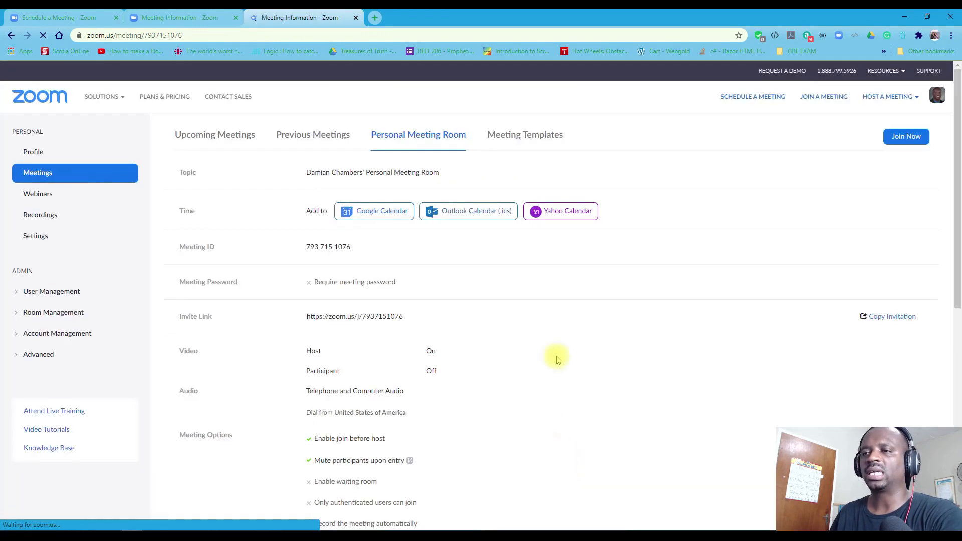
Switch to the Zoom meeting window, choose the poll "Vote - Meeting Location" and launch it
mouse_move(679, 529)
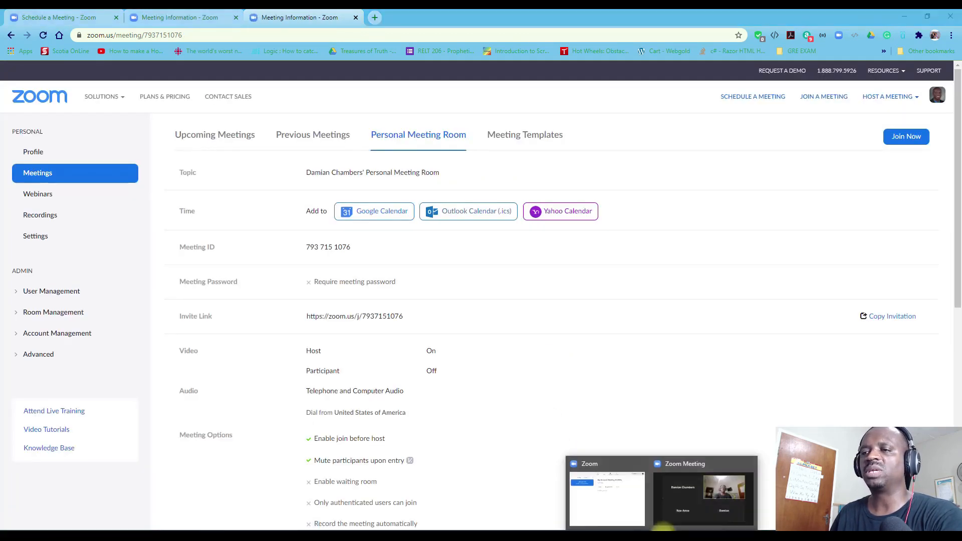
left_click(676, 475)
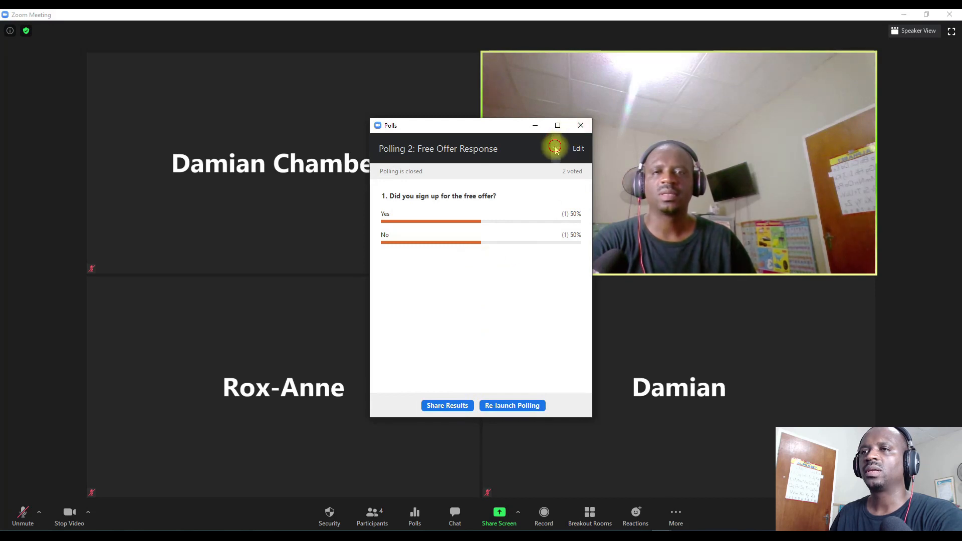
left_click(555, 149)
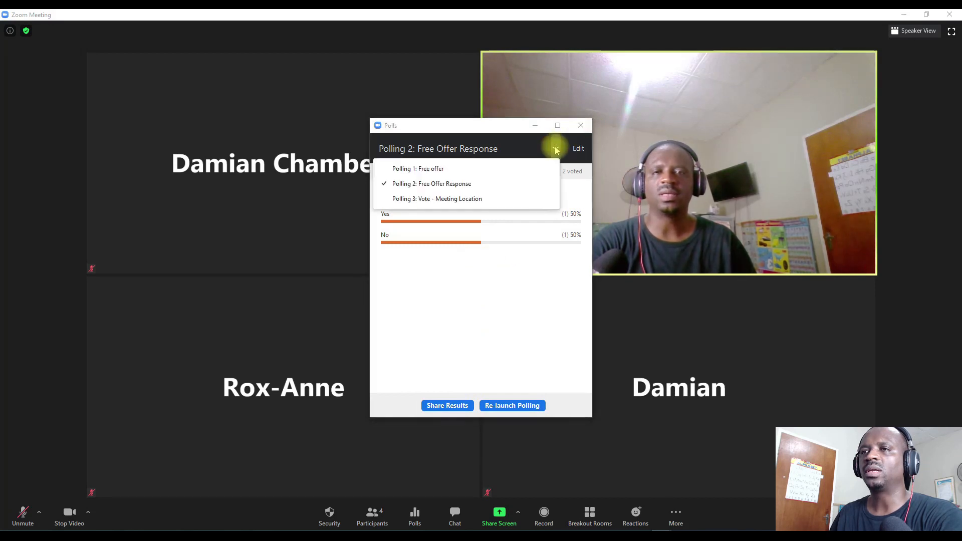
left_click(443, 199)
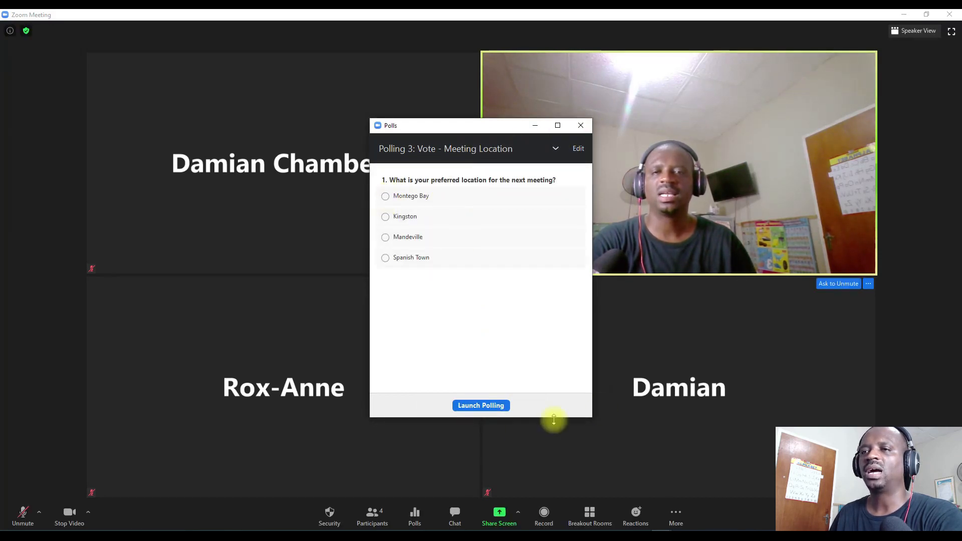
left_click(483, 407)
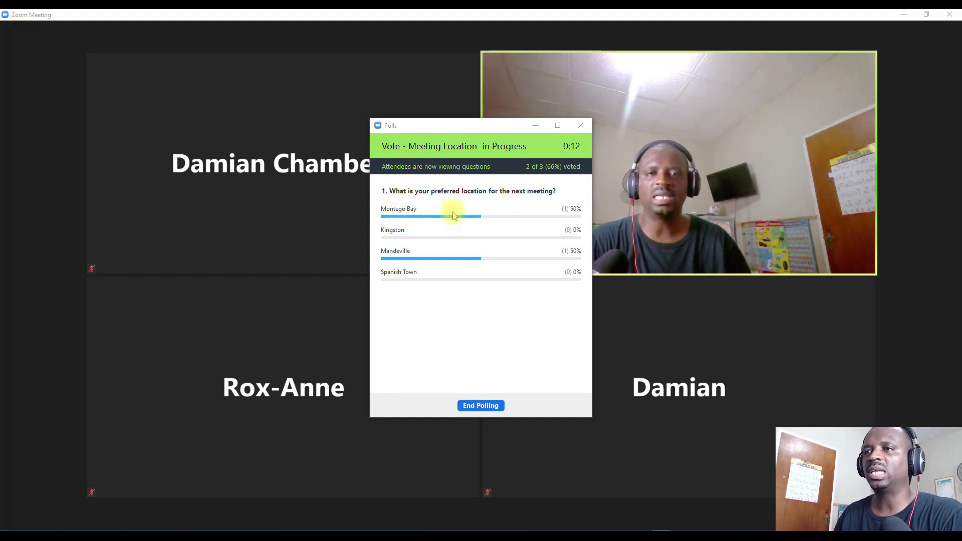
End the meeting location polling, share its results with the attendees and close the poll window
left_click(481, 407)
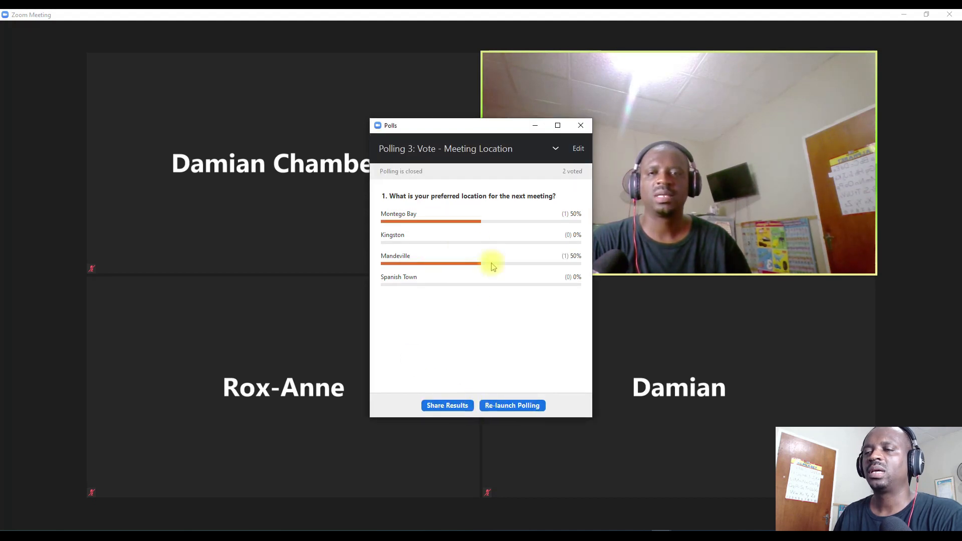
left_click(449, 406)
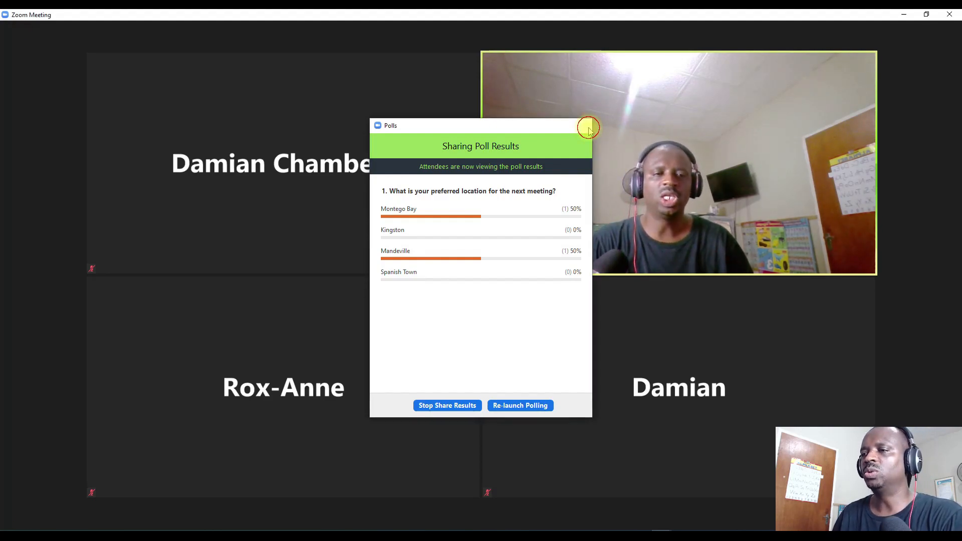
left_click(589, 127)
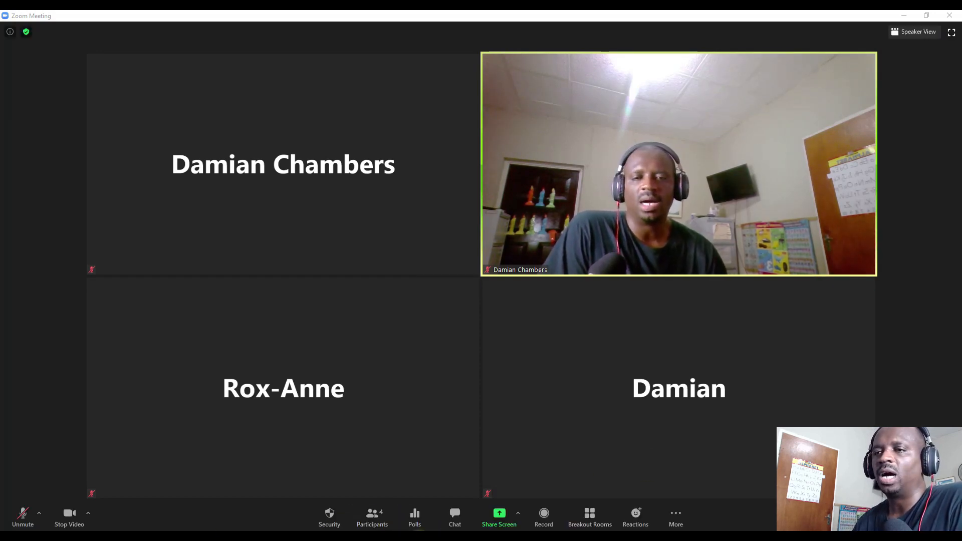
Open a recently used PowerPoint presentation from the list of recent files
right_click(414, 540)
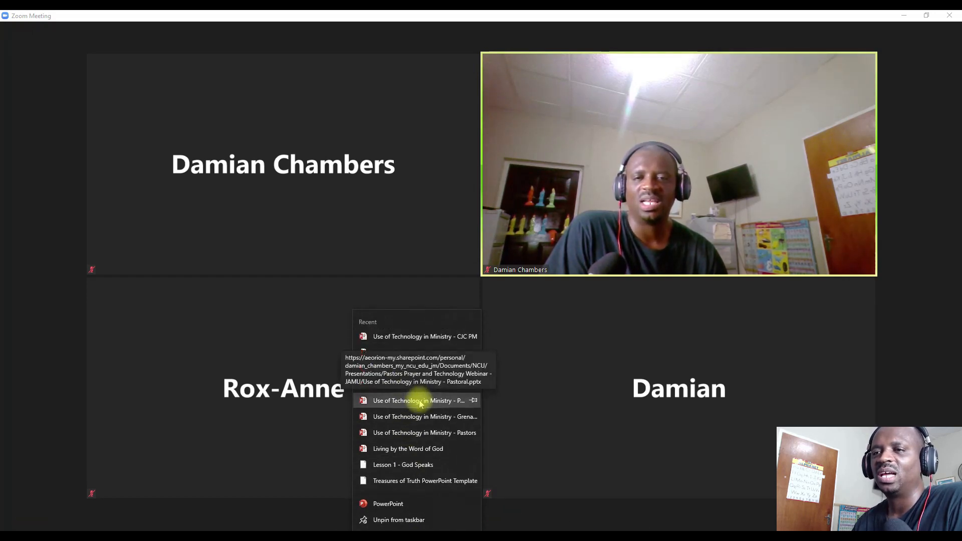
left_click(408, 355)
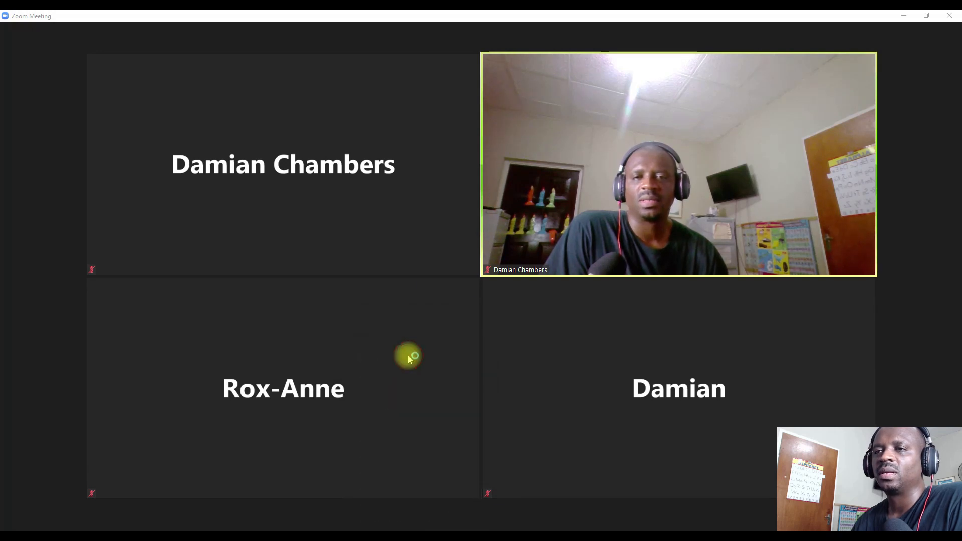
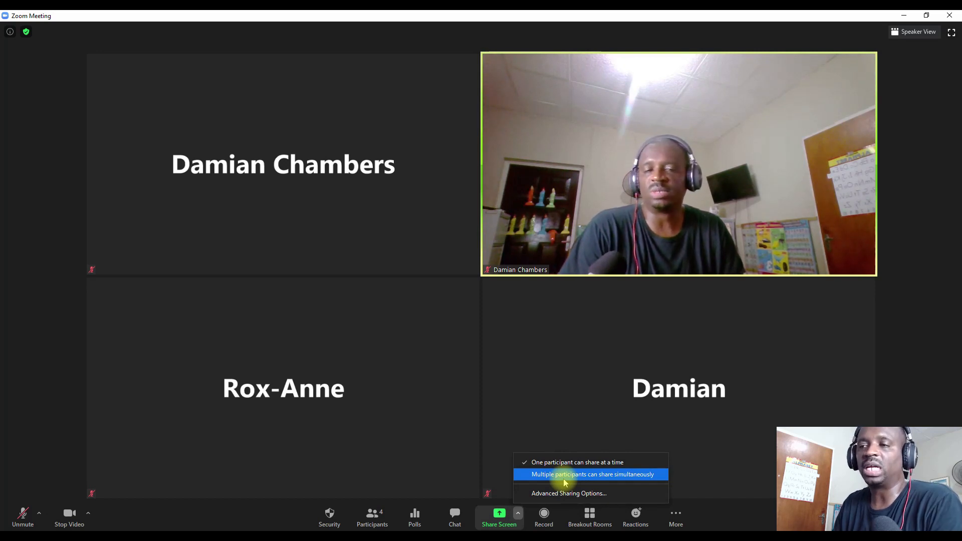
Review the advanced sharing options for who can share and how many can share at once, leaving them as they are
left_click(567, 494)
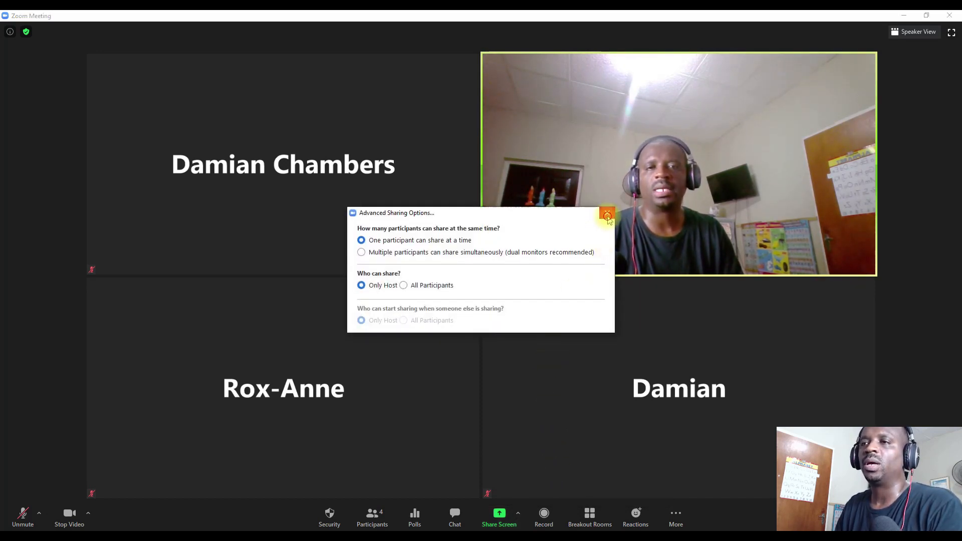
left_click(607, 214)
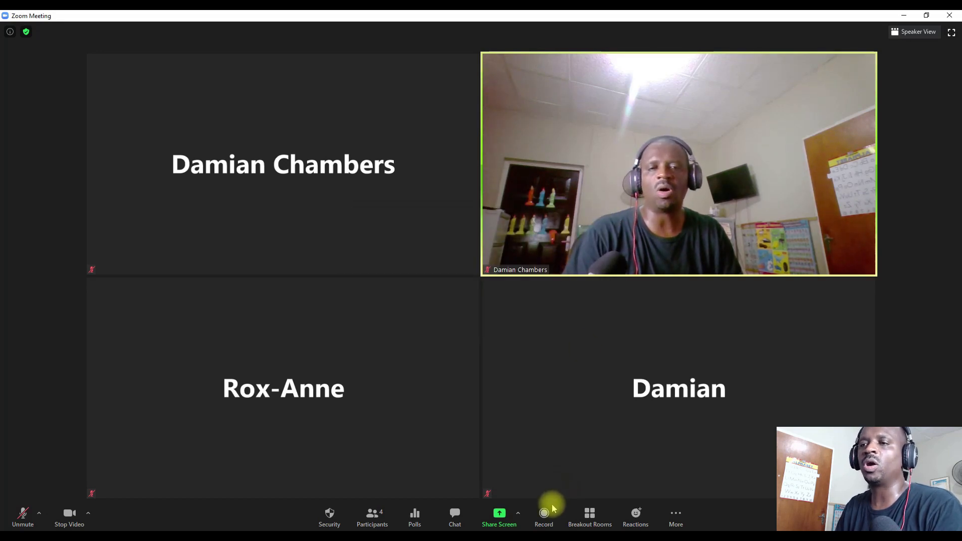
Show the participants list and make the first attendee below the host a co-host of the meeting
left_click(373, 517)
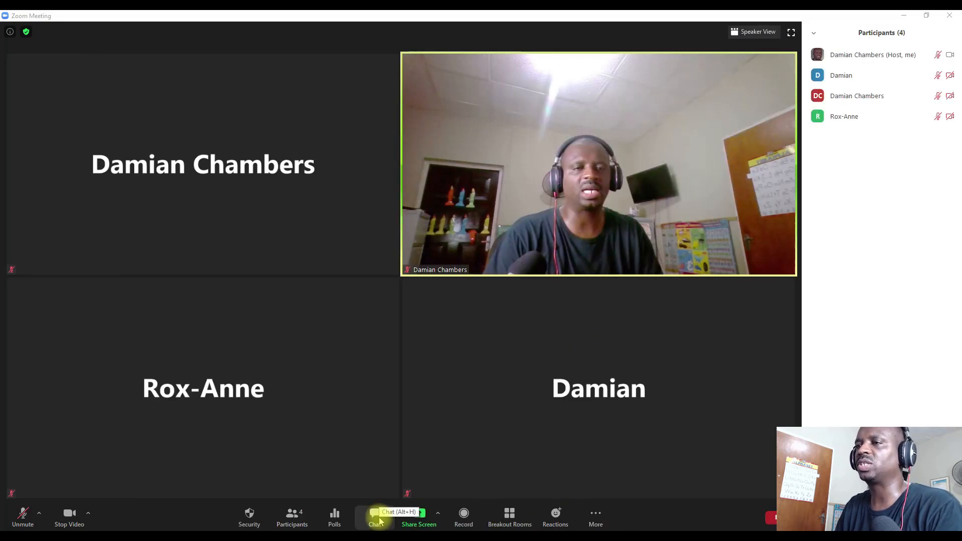
mouse_move(889, 82)
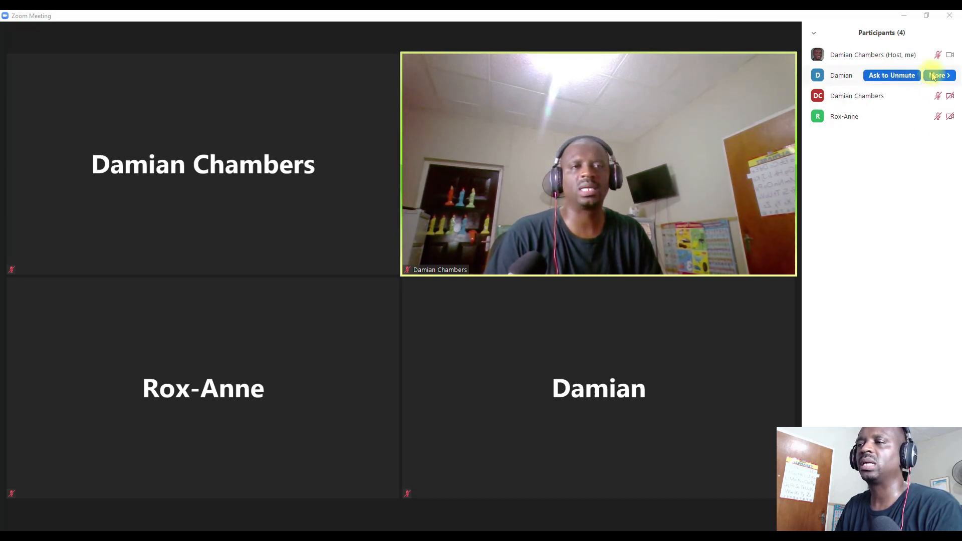
left_click(939, 76)
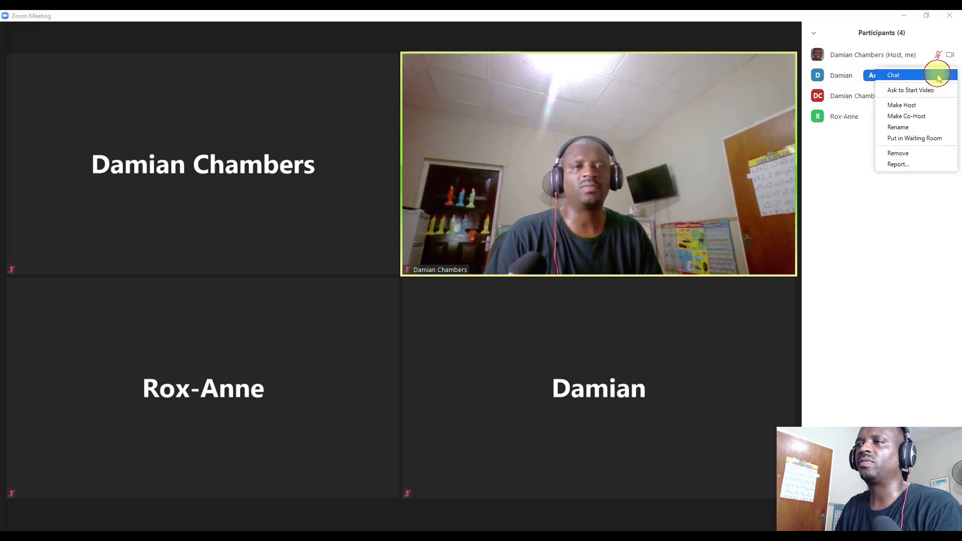
left_click(911, 116)
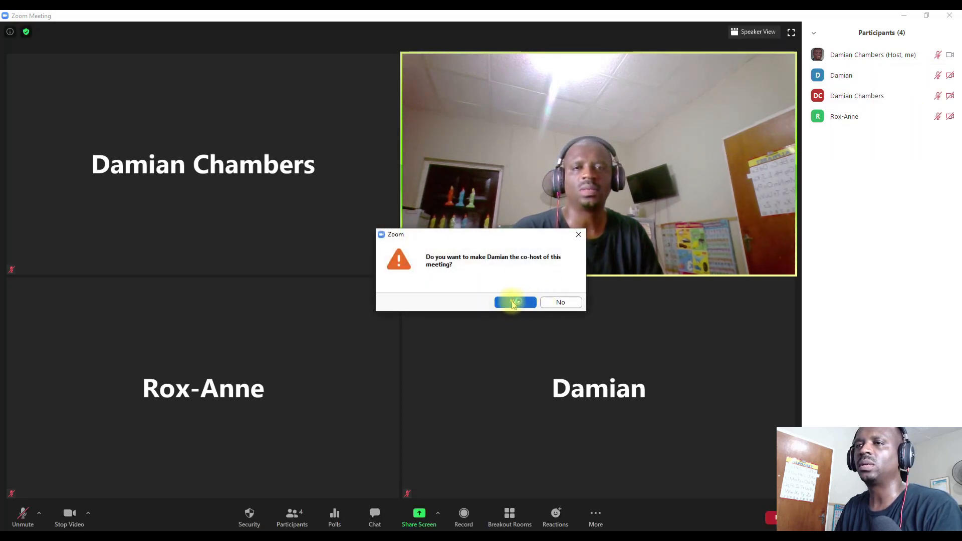
left_click(512, 303)
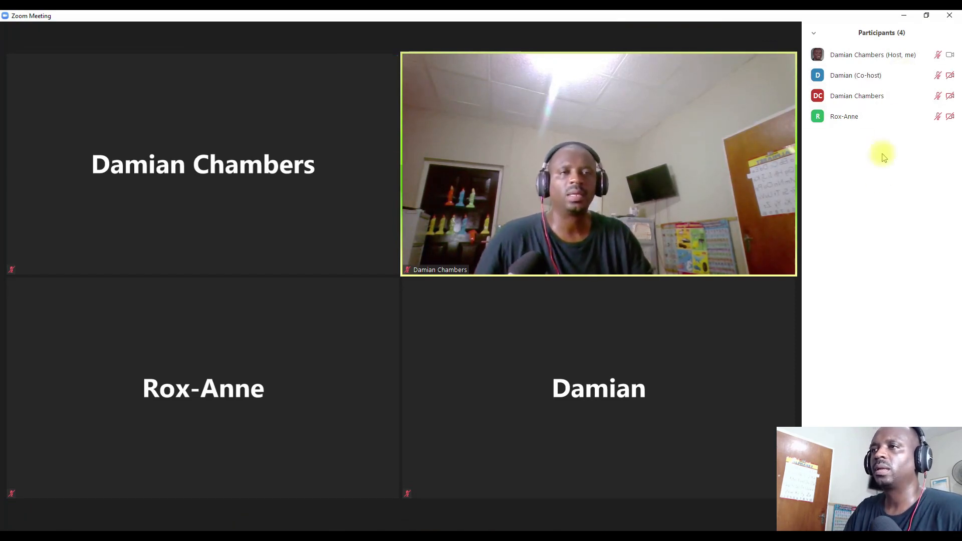
Withdraw the co-host permission from the meeting's co-host
left_click(936, 76)
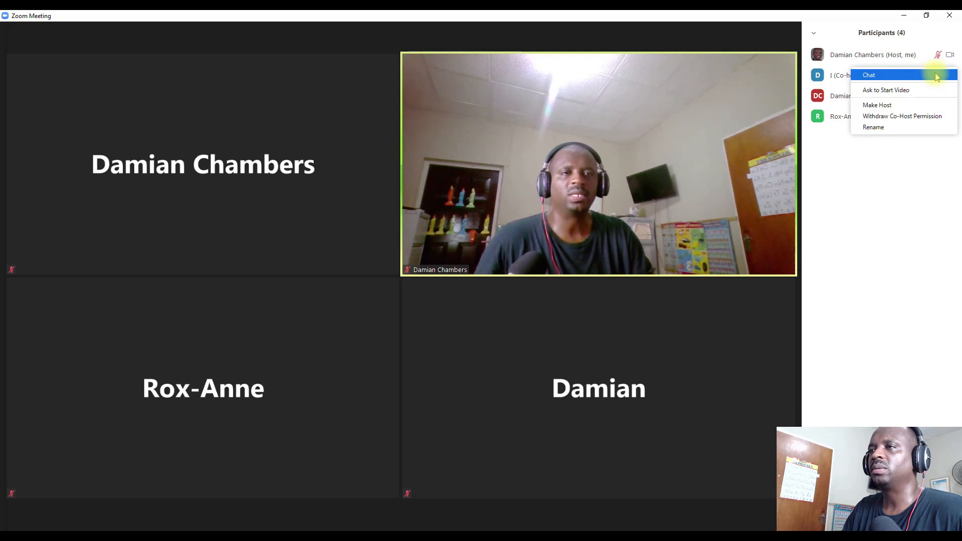
left_click(903, 117)
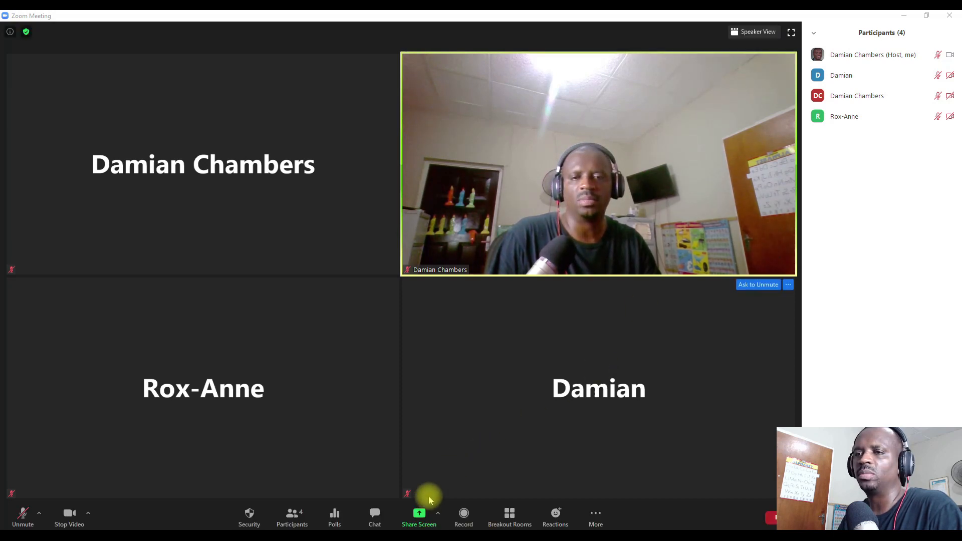
Share Screen 2 with the attendees, with the computer sound included
left_click(423, 522)
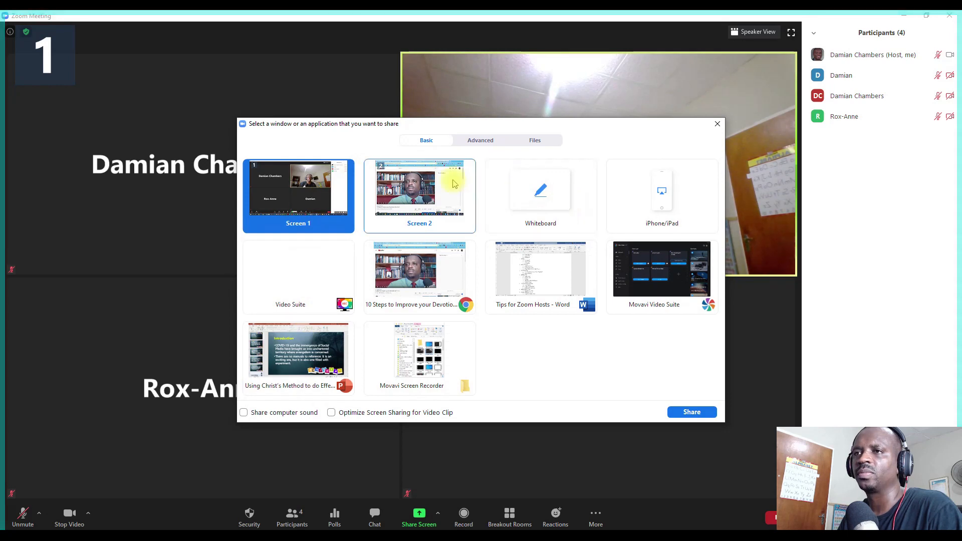
left_click(413, 200)
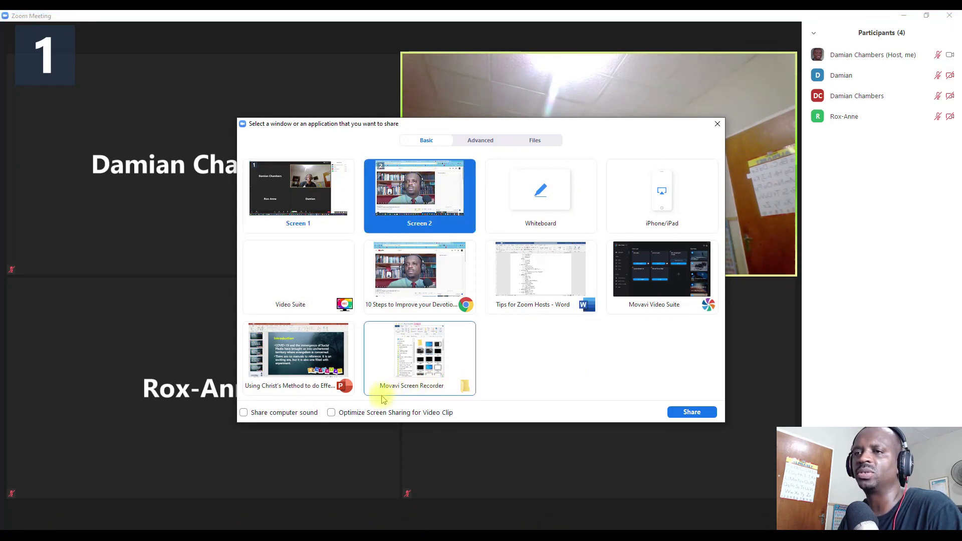
left_click(246, 415)
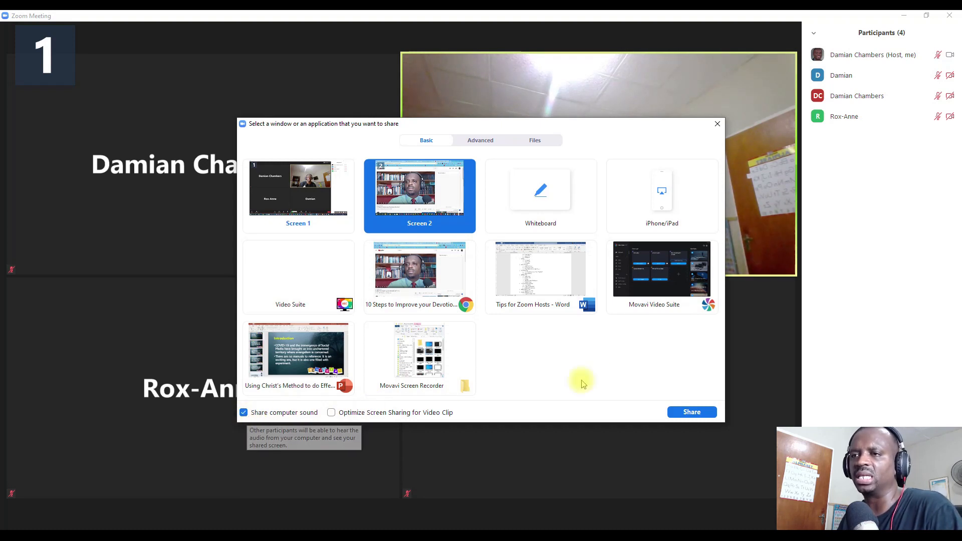
left_click(684, 412)
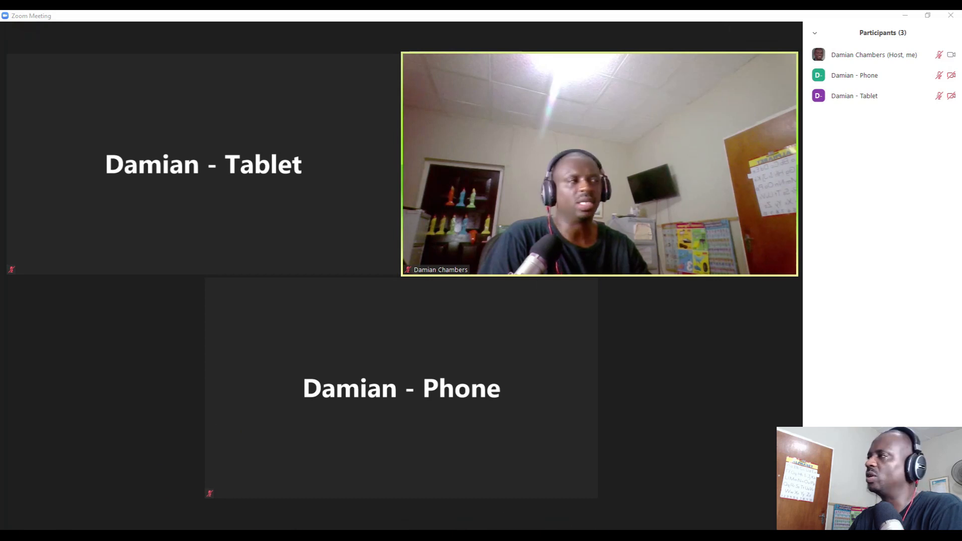
In the Zoom web portal, open the advanced in-meeting settings and locate the option "Allow live streaming meetings"
left_click_drag(808, 185, 207, 122)
scroll(392, 273, "up", 3)
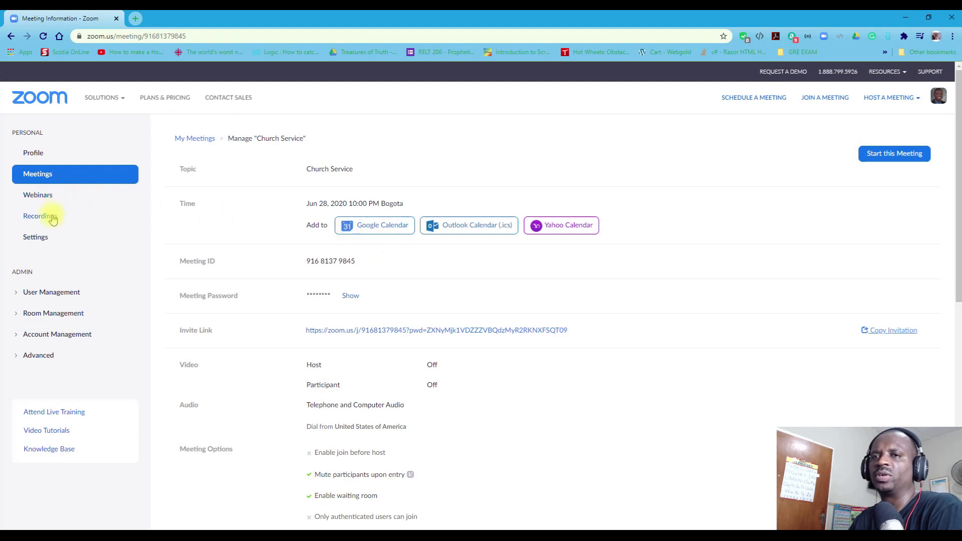
left_click(50, 239)
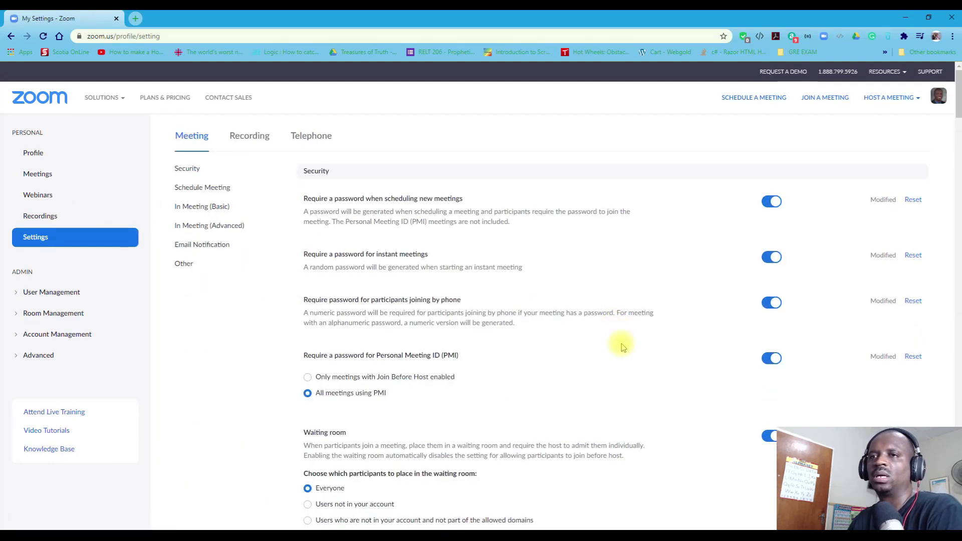
left_click(220, 223)
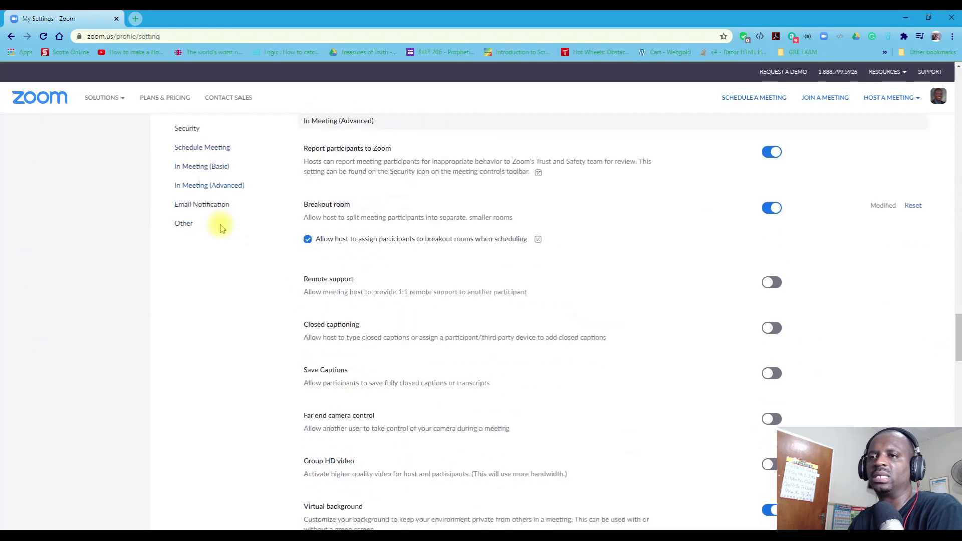
scroll(521, 327, "down", 10)
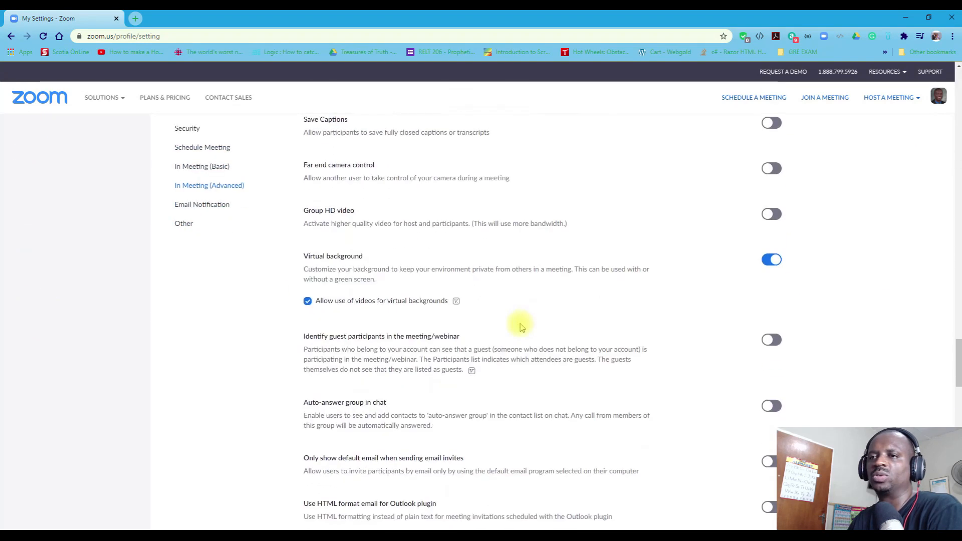
scroll(521, 327, "down", 4)
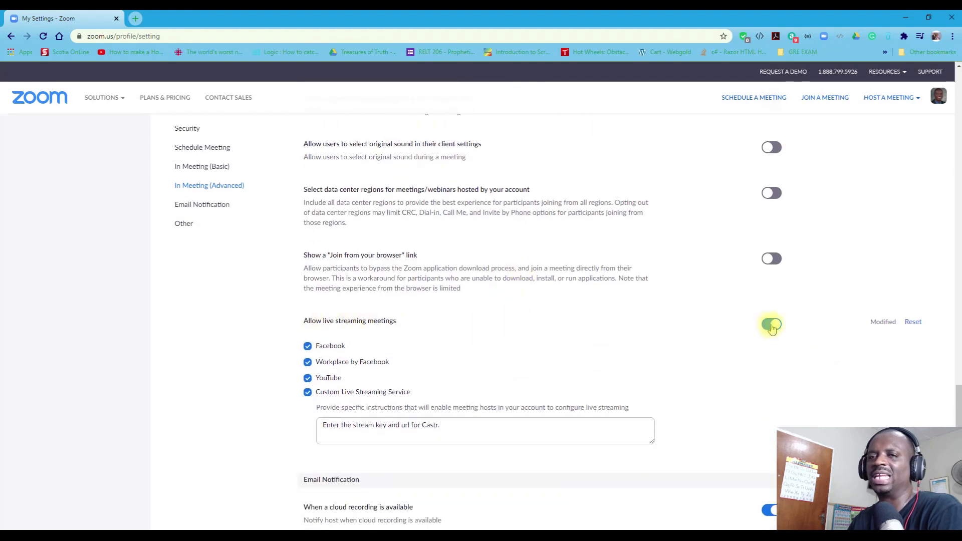
Check the live streaming switch, its streaming services and the instructions for the custom live streaming service
left_click(771, 326)
left_click(771, 326)
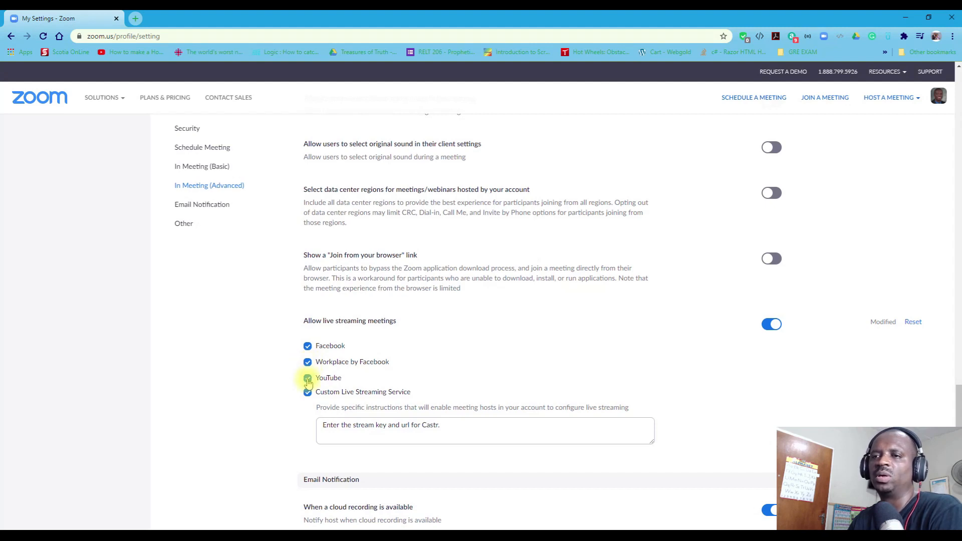
left_click(389, 426)
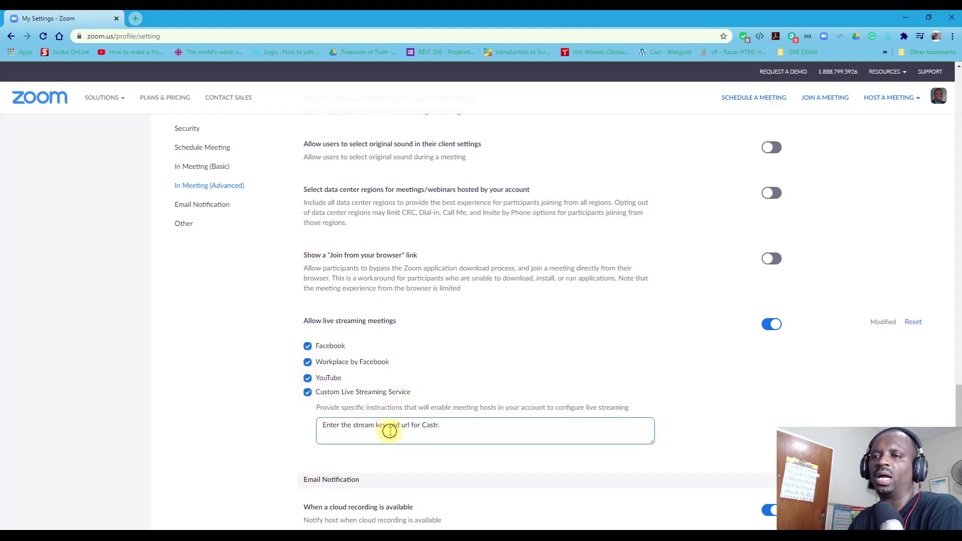
left_click_drag(453, 435, 324, 425)
left_click(376, 425)
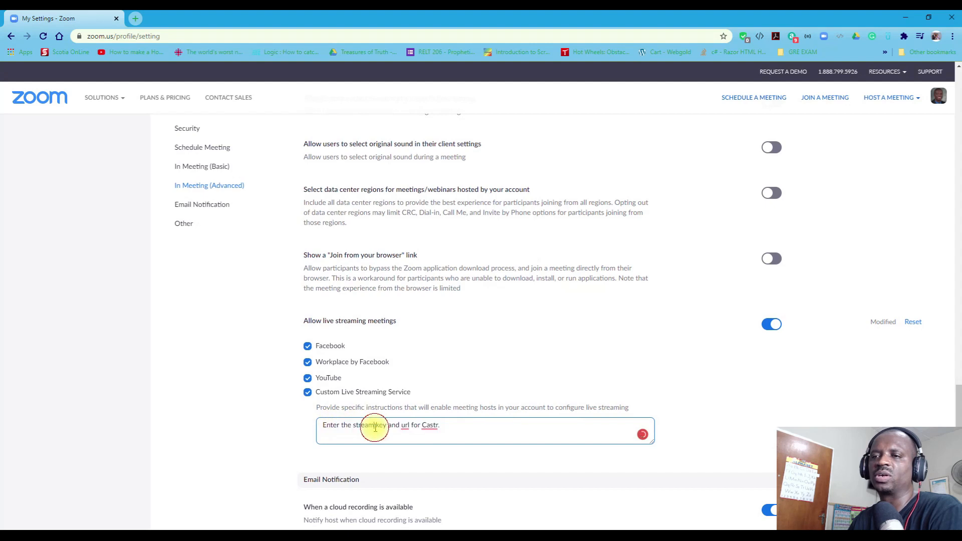
left_click(300, 426)
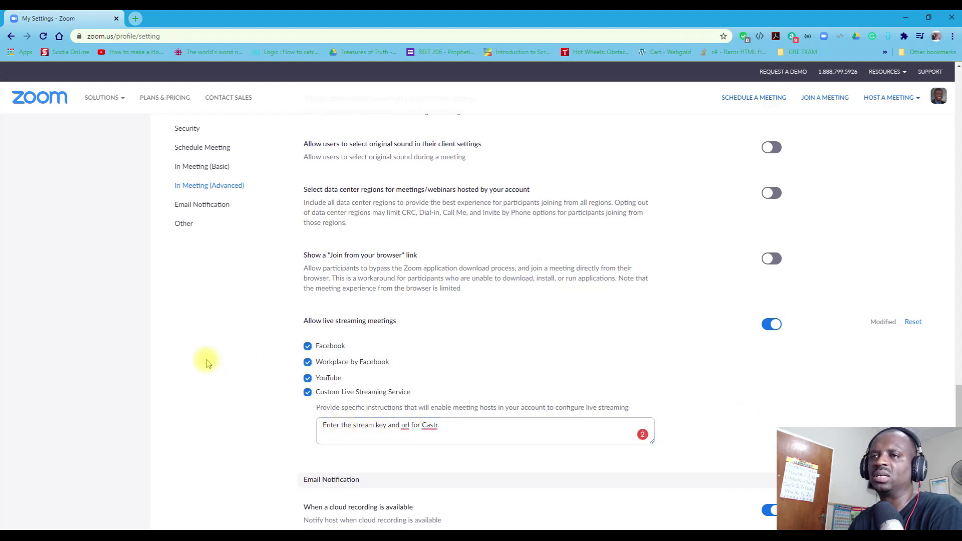
Leave the settings and open the list of upcoming meetings in the web portal
scroll(319, 274, "up", 15)
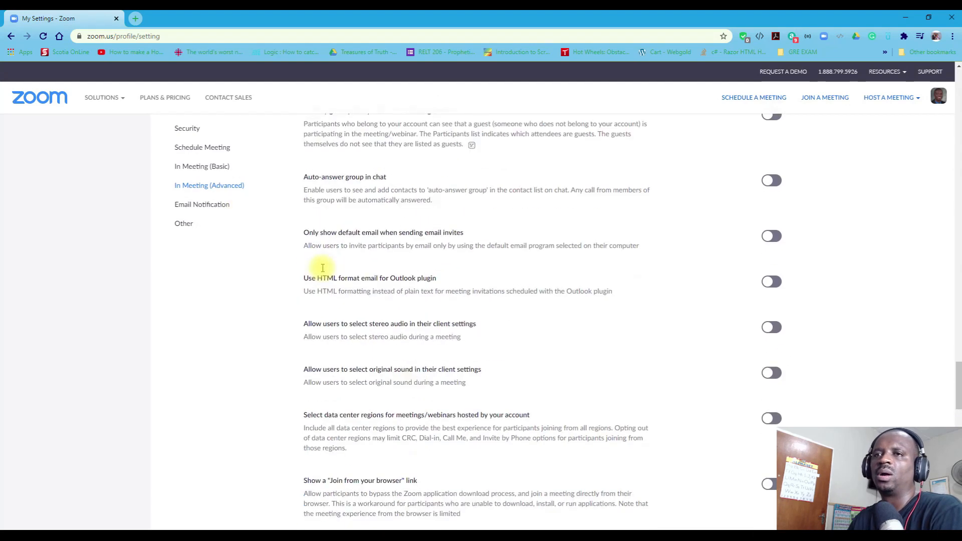
left_click_drag(957, 354, 427, 77)
left_click(42, 179)
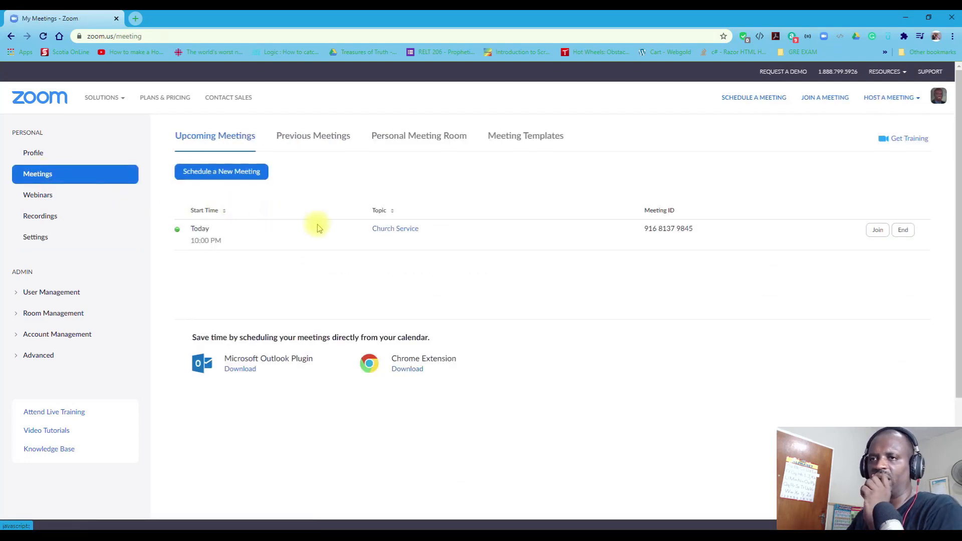
Open the Church Service meeting's details and display its live streaming section
left_click(406, 231)
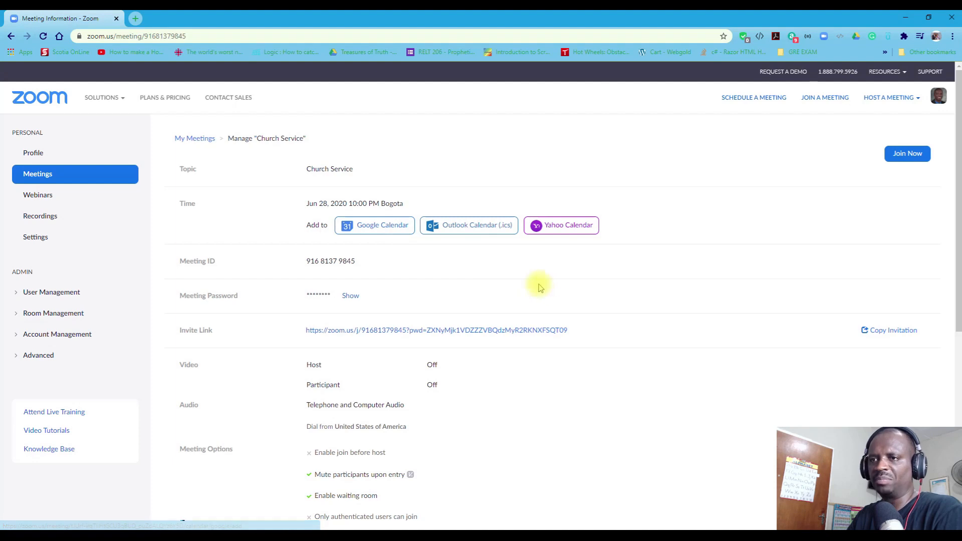
scroll(598, 293, "down", 5)
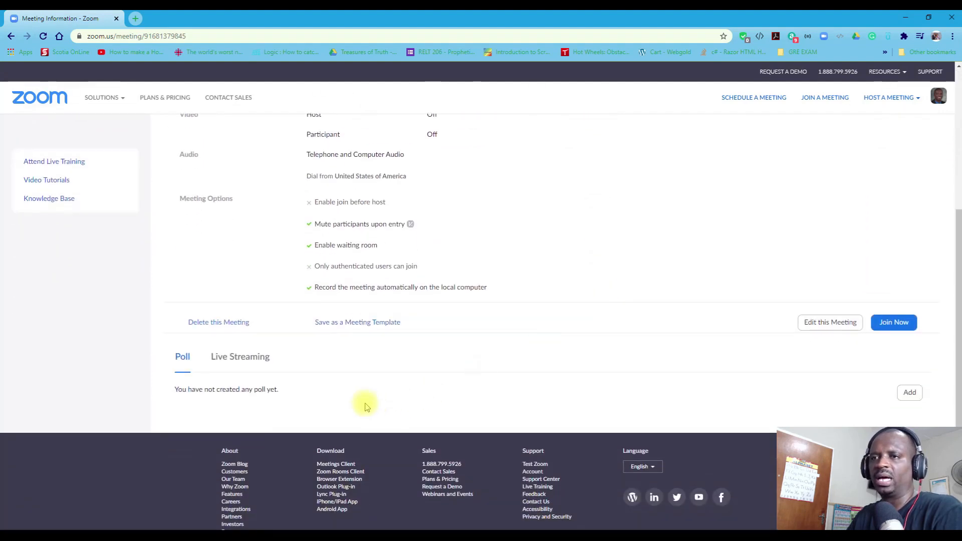
scroll(346, 281, "down", 3)
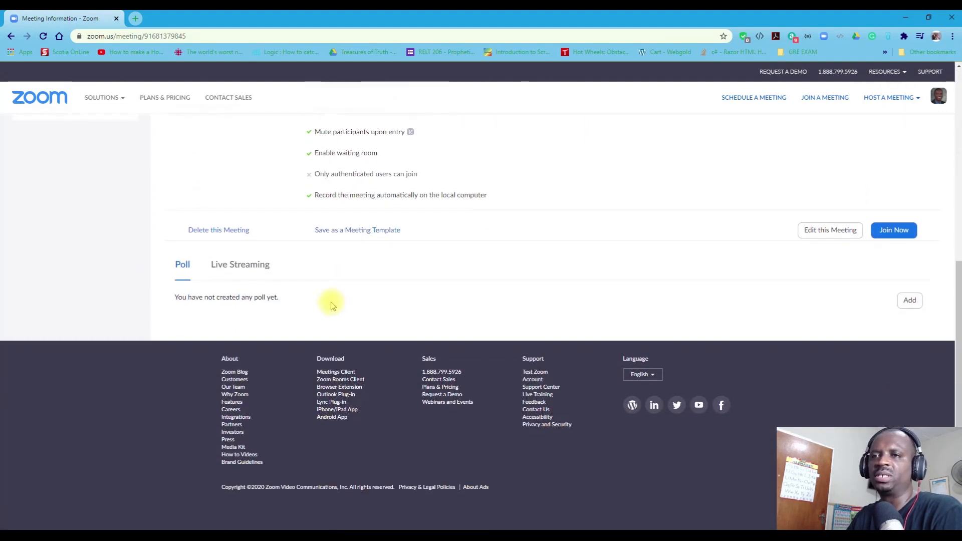
left_click(232, 266)
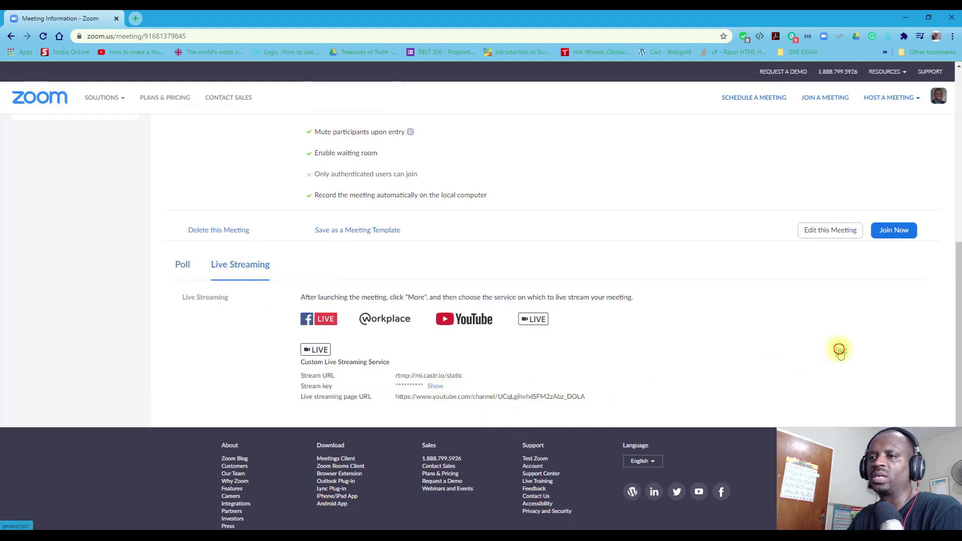
View the meeting's custom live stream service details, dismiss them without saving, and minimize the browser window
left_click(839, 351)
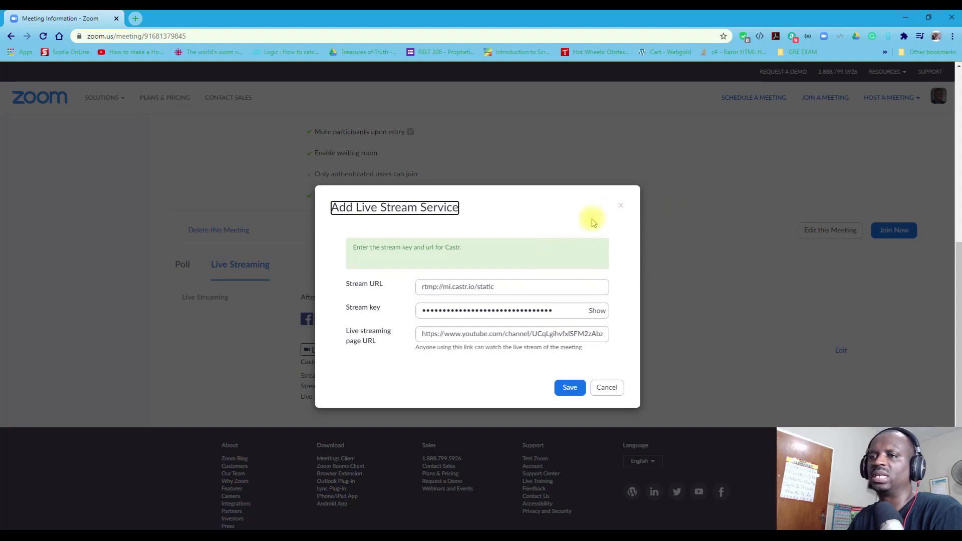
left_click(620, 388)
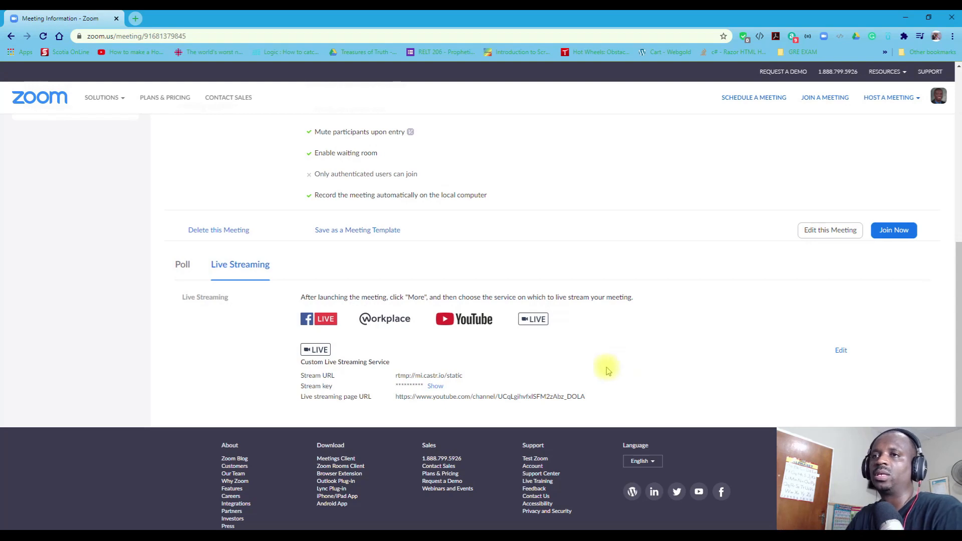
left_click(905, 17)
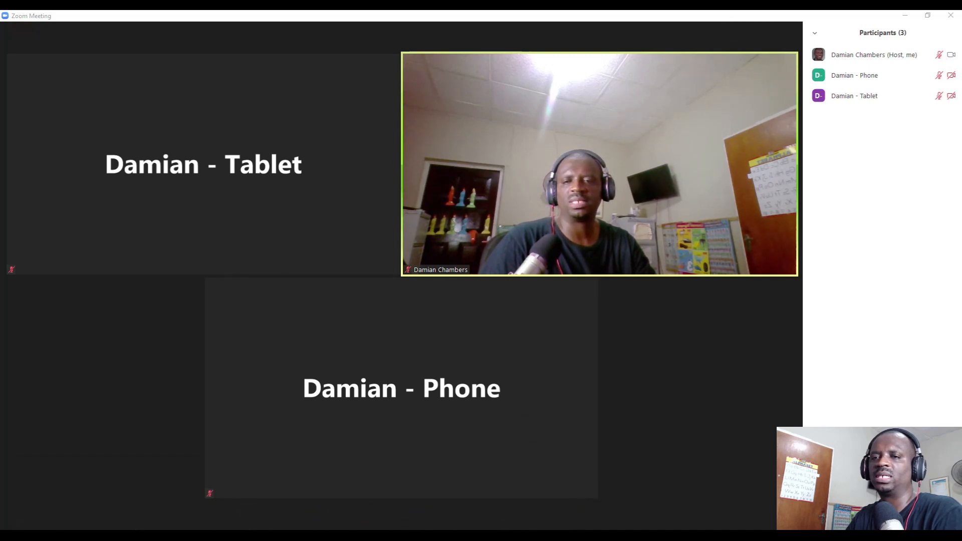
In the other Meeting Information window, review the custom service's stream URL, stream key and live streaming page URL, and save the service
mouse_move(129, 536)
left_click(144, 511)
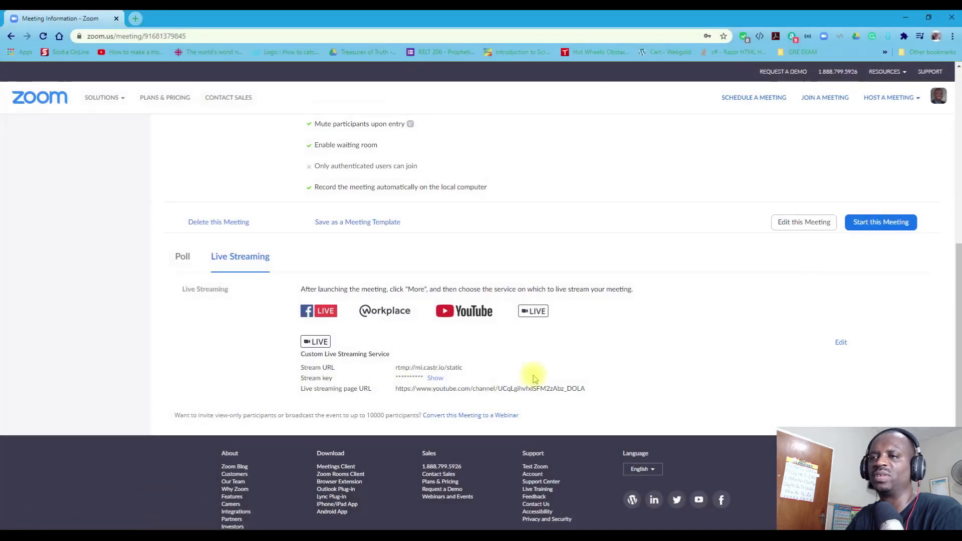
left_click(843, 342)
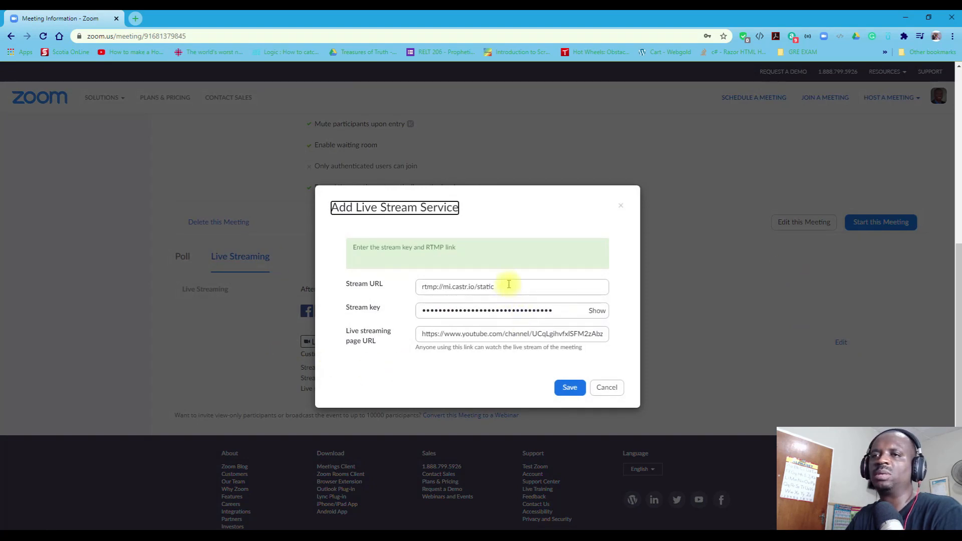
left_click_drag(509, 284, 382, 284)
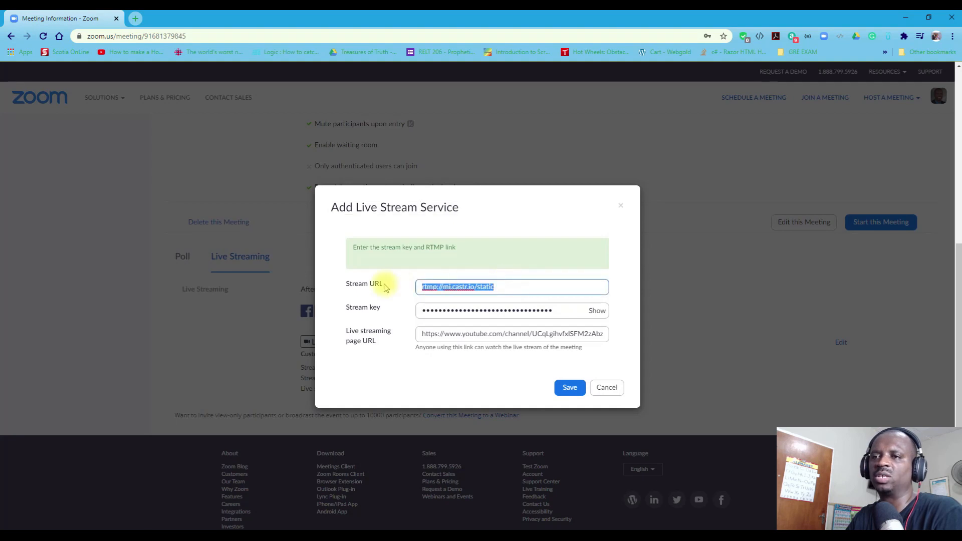
left_click(572, 310)
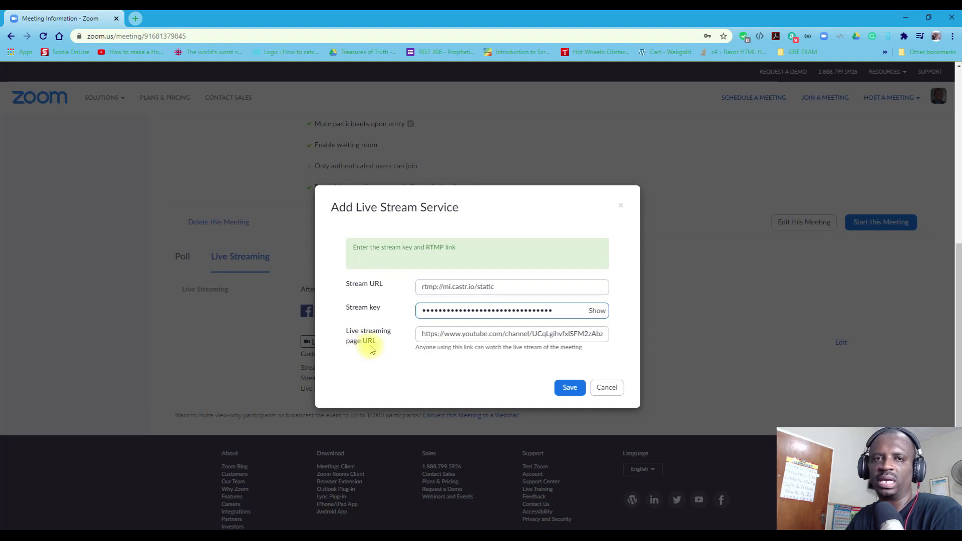
left_click_drag(423, 336, 651, 320)
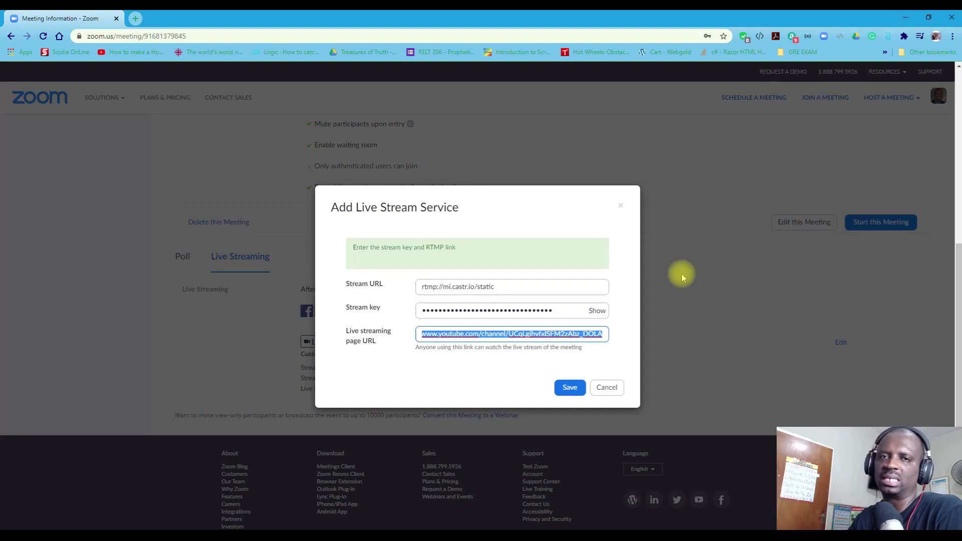
left_click(556, 338)
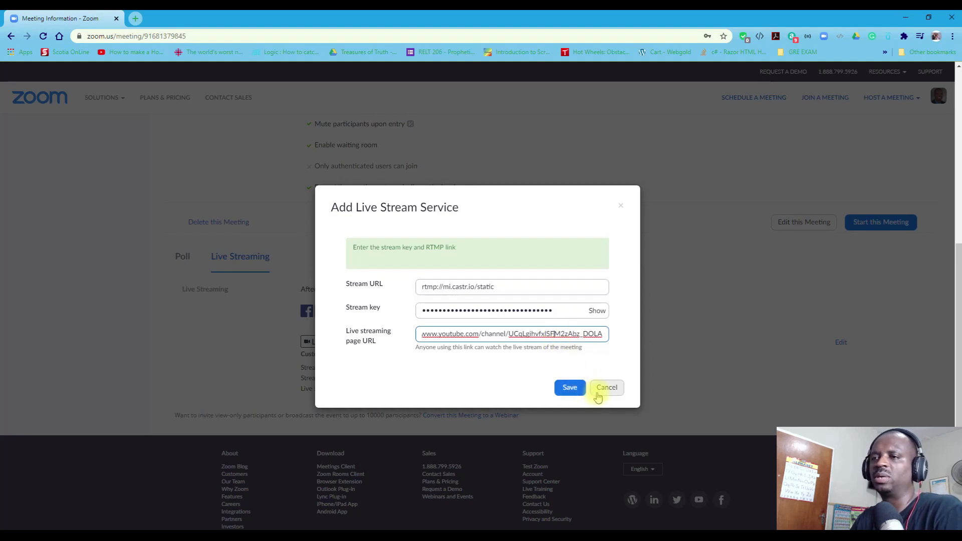
left_click(581, 394)
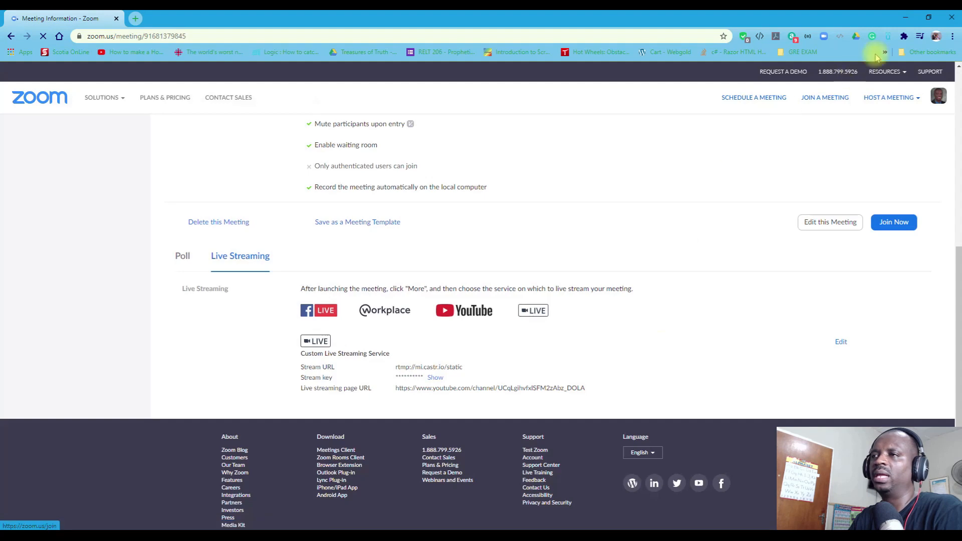
Return to the Zoom meeting and start streaming it live on the Custom Live Streaming Service
left_click(906, 21)
left_click(607, 523)
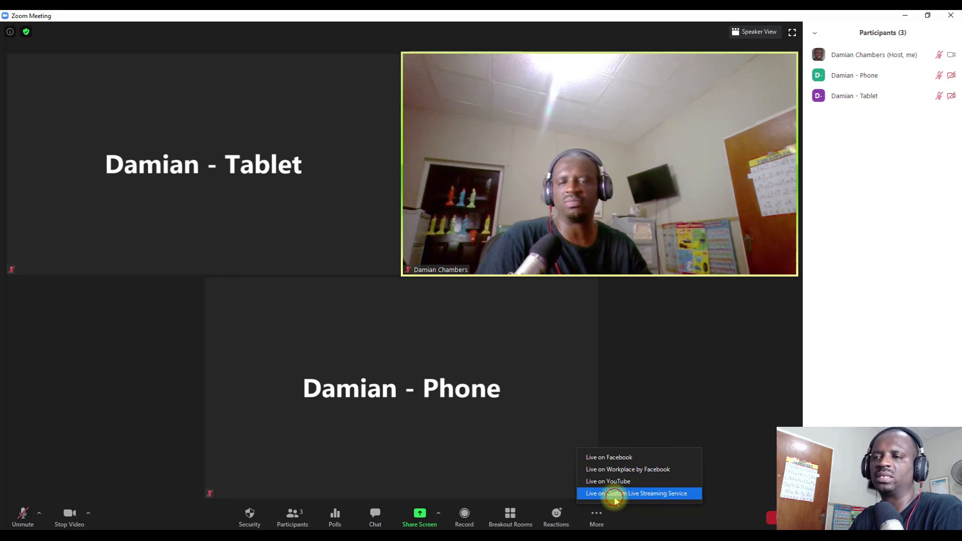
left_click(616, 495)
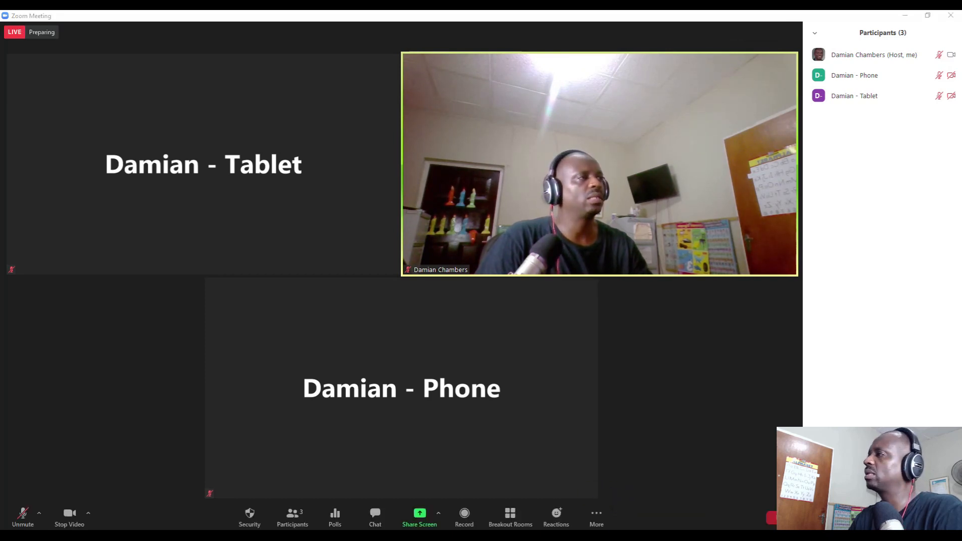
Minimize the YouTube channel page and bring the Castr dashboard of the Devotional Digest stream into view
left_click_drag(455, 114, 244, 114)
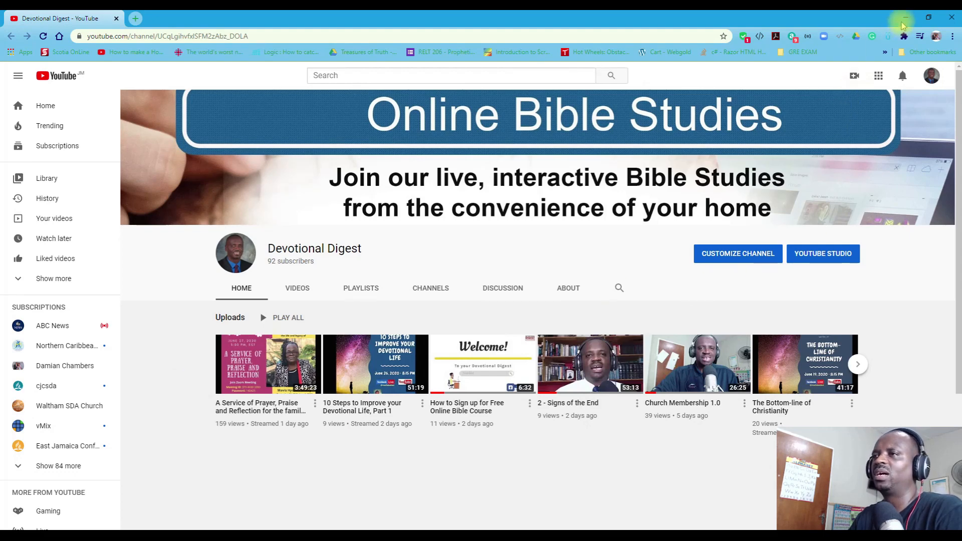
left_click(905, 21)
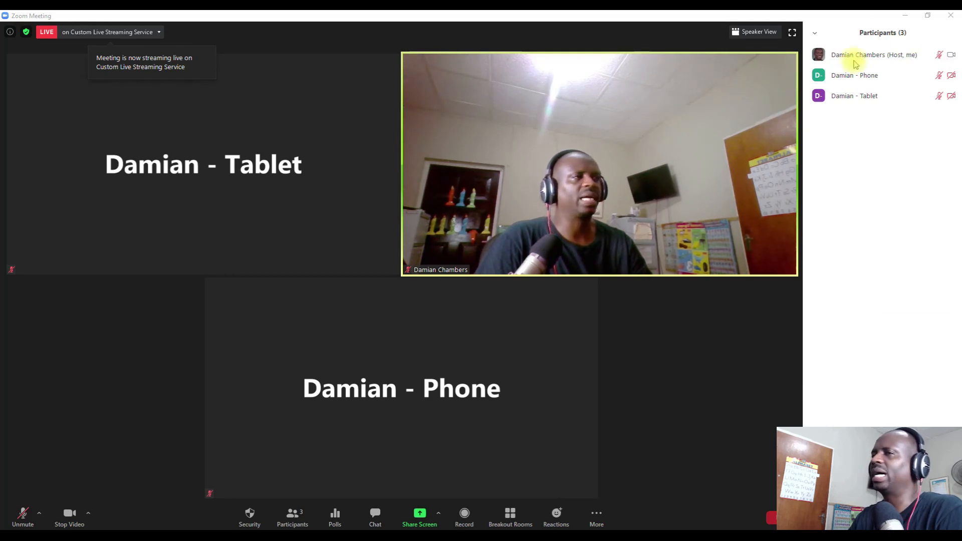
left_click_drag(855, 61, 145, 115)
double_click(145, 113)
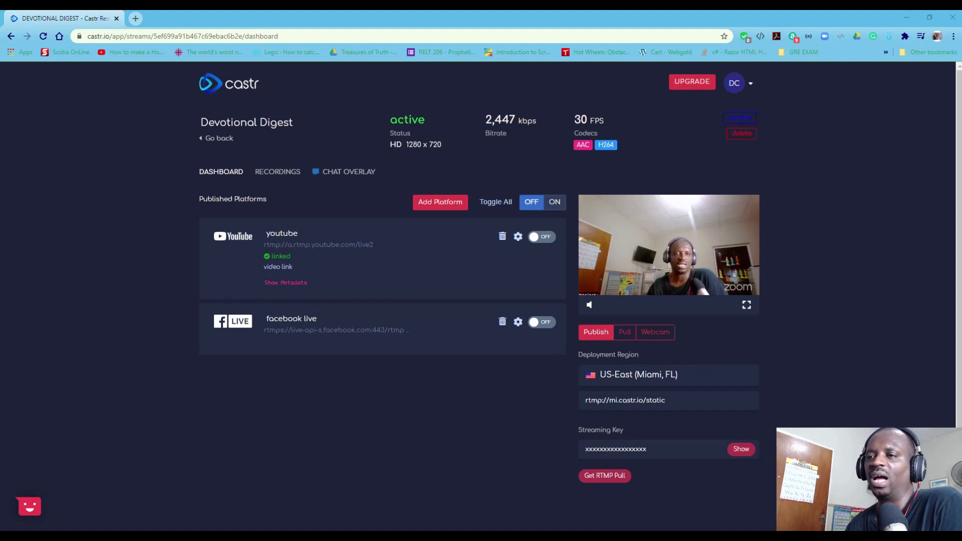
Switch to the Zoom meeting, move its window aside to check the Castr stream preview, and bring the meeting back
mouse_move(663, 537)
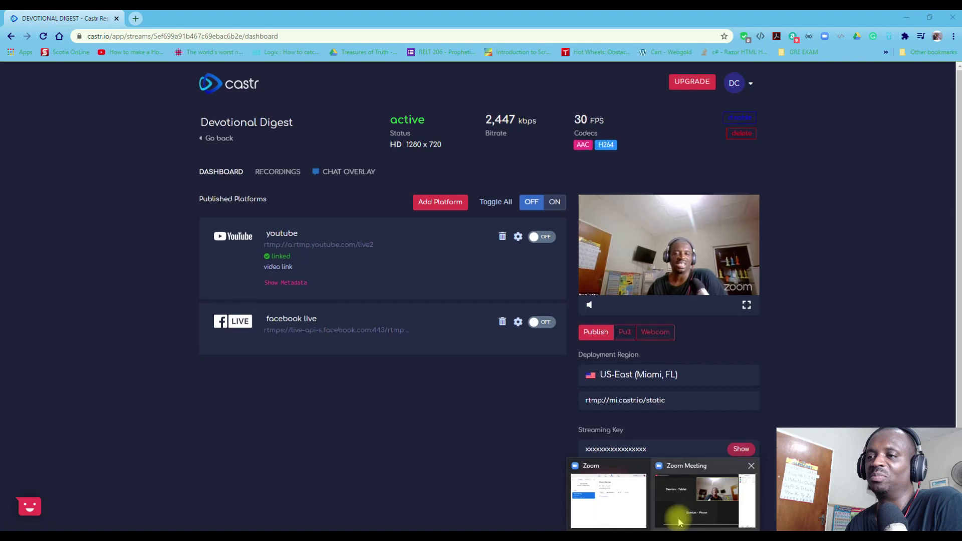
left_click(686, 499)
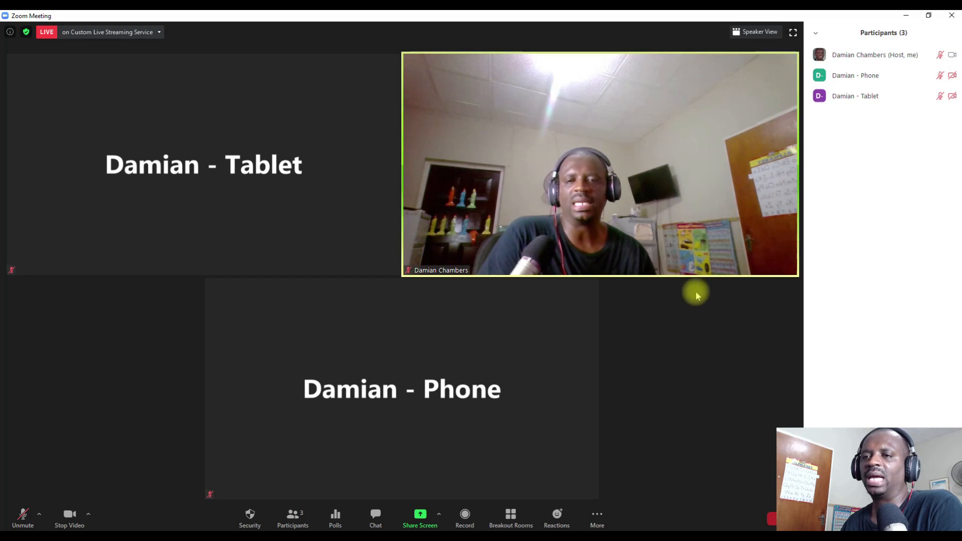
mouse_move(185, 98)
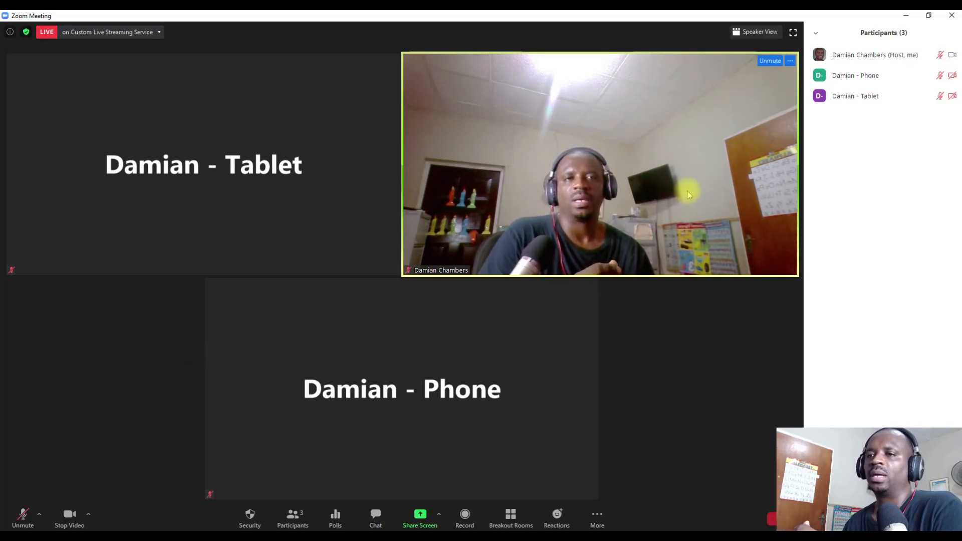
left_click_drag(494, 16, 961, 98)
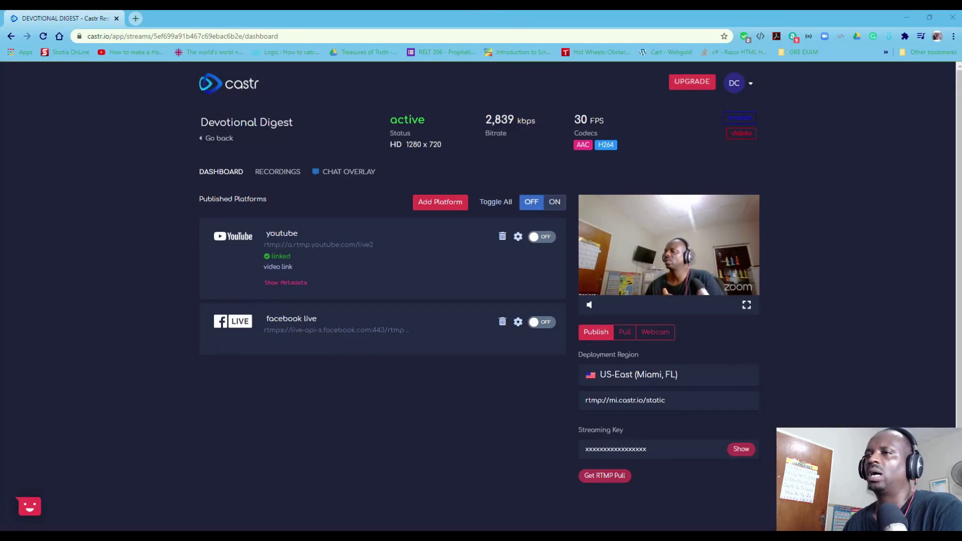
left_click_drag(961, 98, 484, 19)
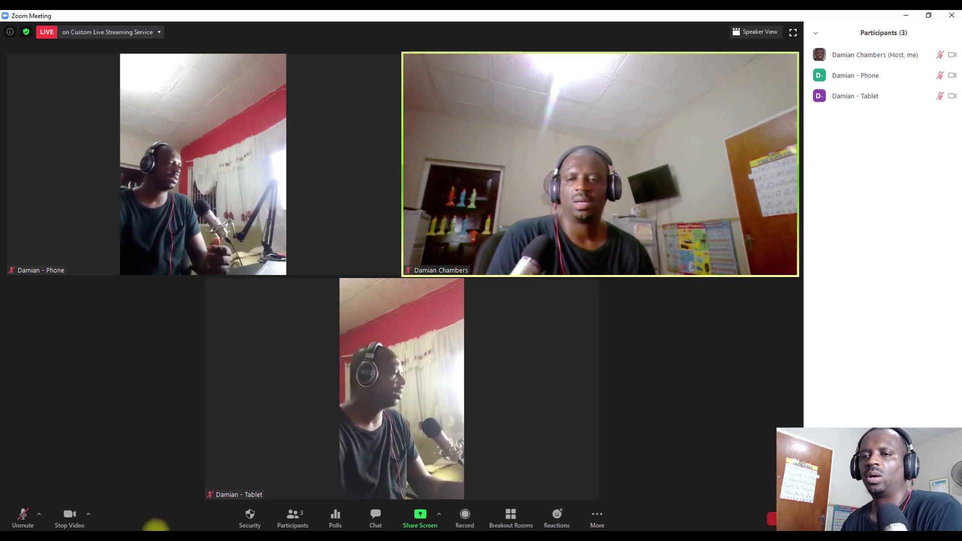
Switch to the Castr dashboard, view the stream preview in full screen, and exit full screen
left_click(136, 538)
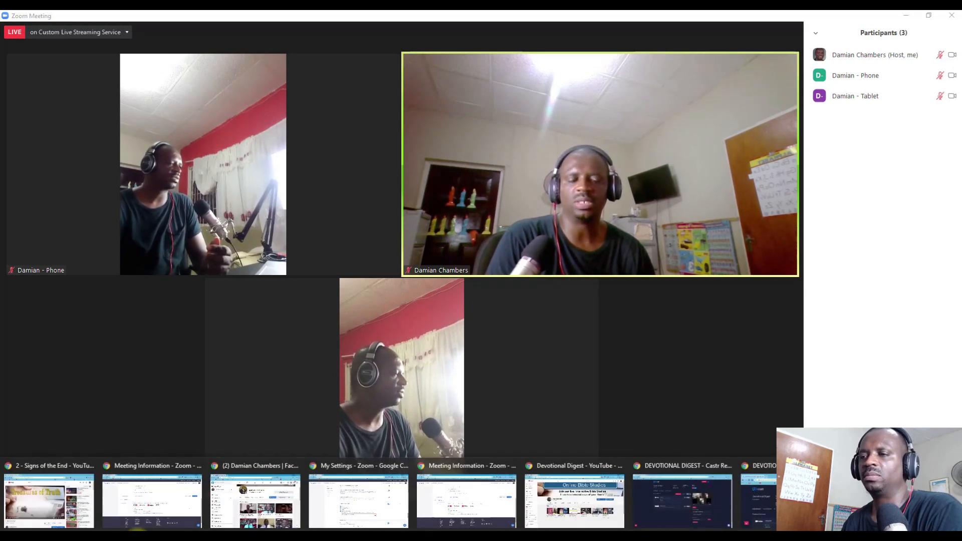
left_click(672, 502)
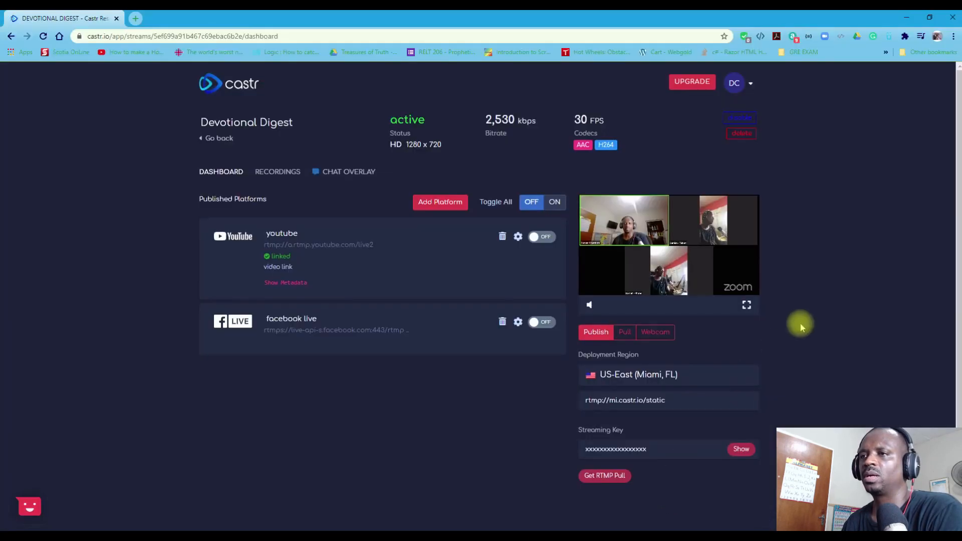
left_click(747, 305)
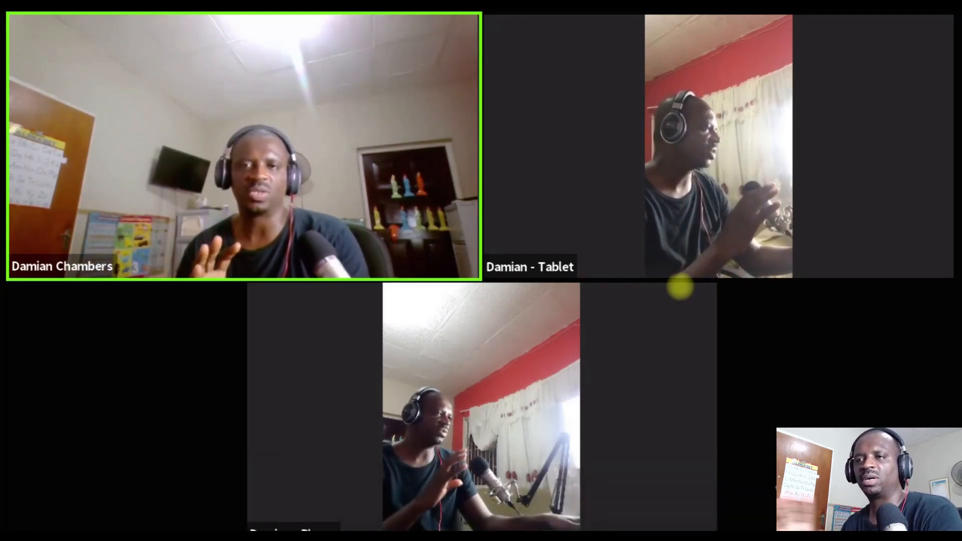
key("Escape")
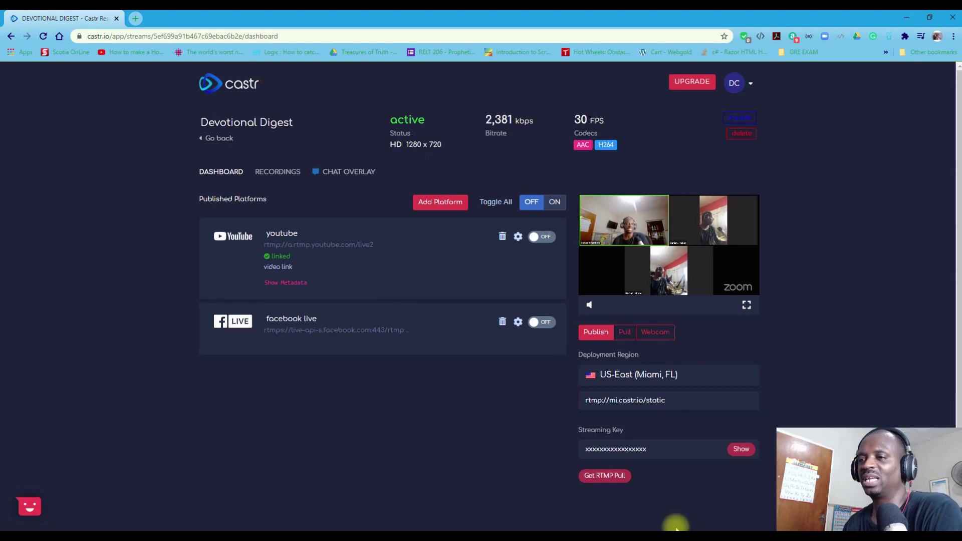
Switch the Zoom meeting to speaker view and check the resulting layout in the Castr preview
mouse_move(668, 533)
left_click(684, 505)
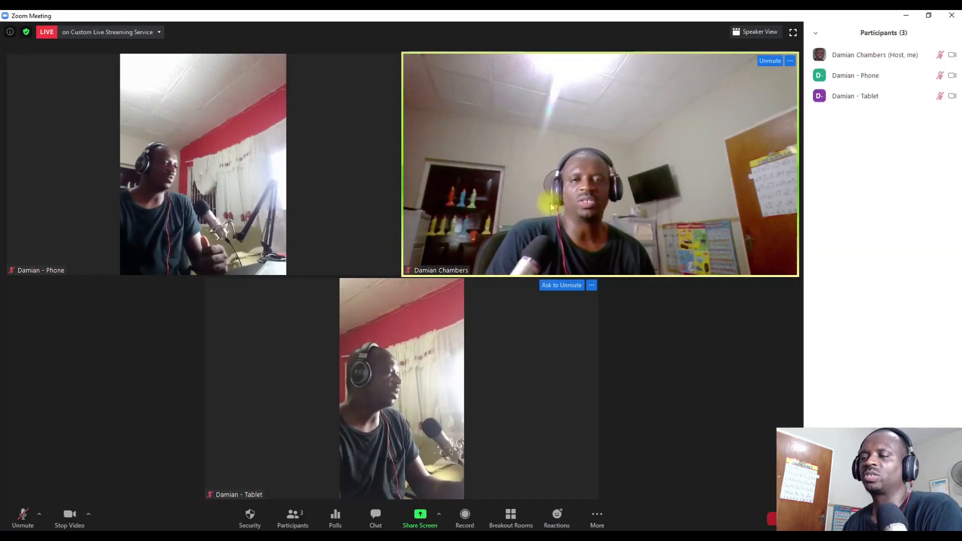
left_click(756, 32)
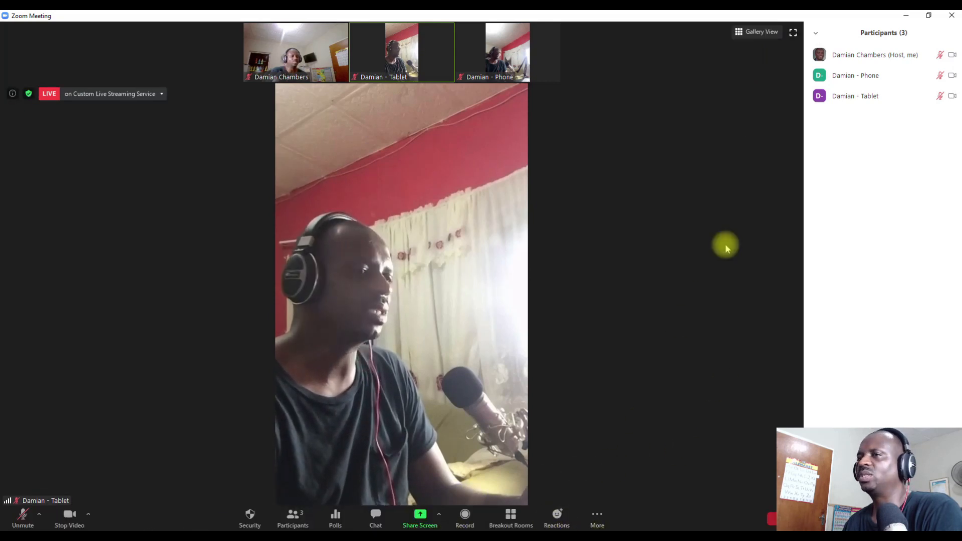
left_click(906, 15)
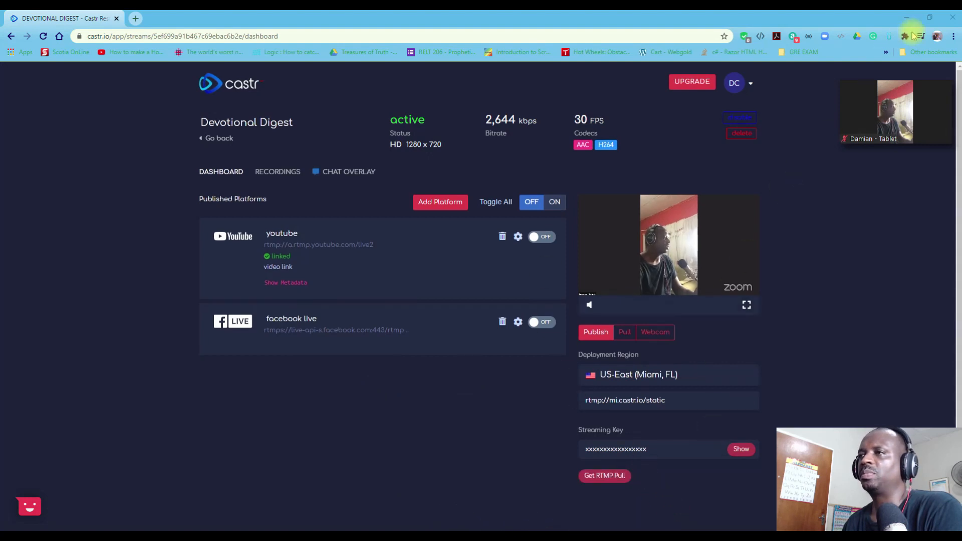
Minimize the Castr dashboard, restore the Zoom meeting window and switch it to gallery view
left_click(908, 16)
left_click(939, 135)
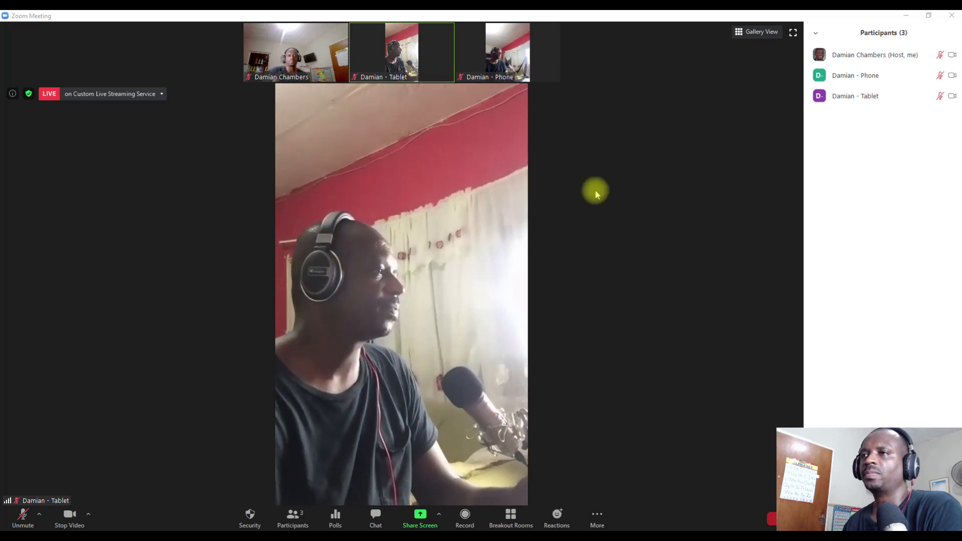
left_click(749, 32)
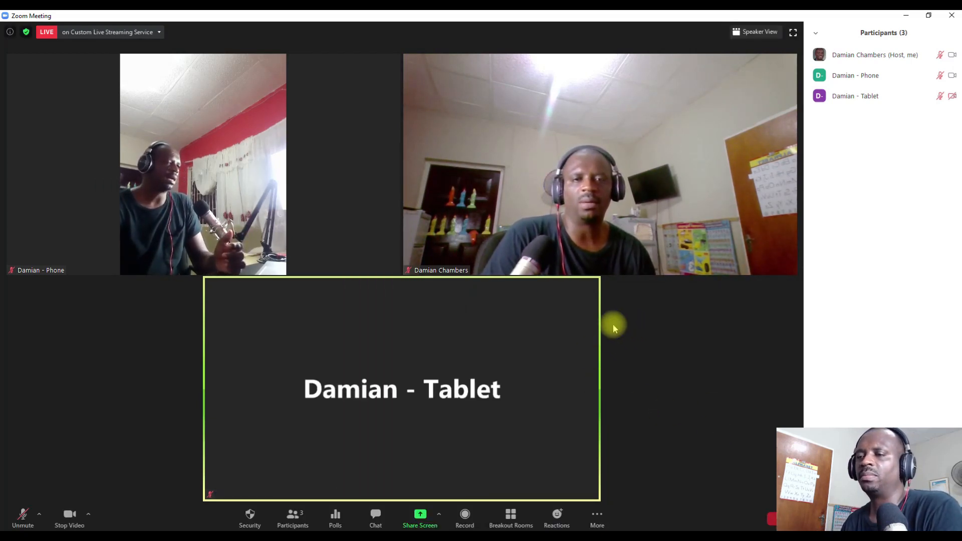
Spotlight the host's own video for everyone, accept unmuting the microphone, and mute it again
left_click(720, 373)
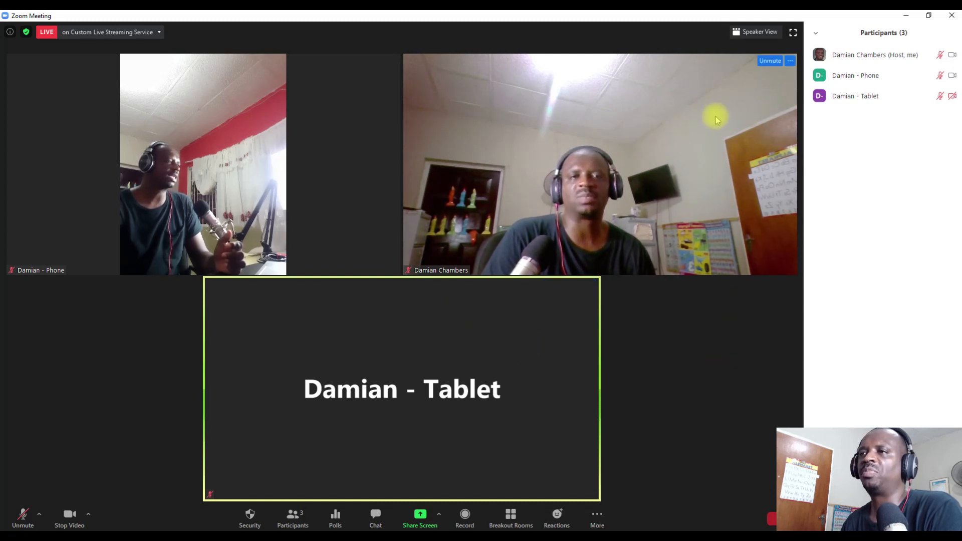
left_click(790, 62)
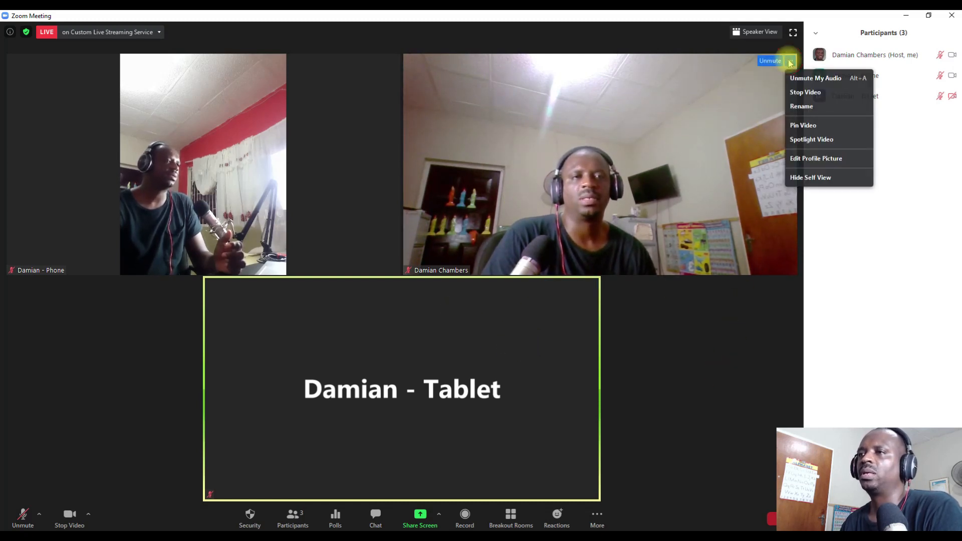
left_click(811, 140)
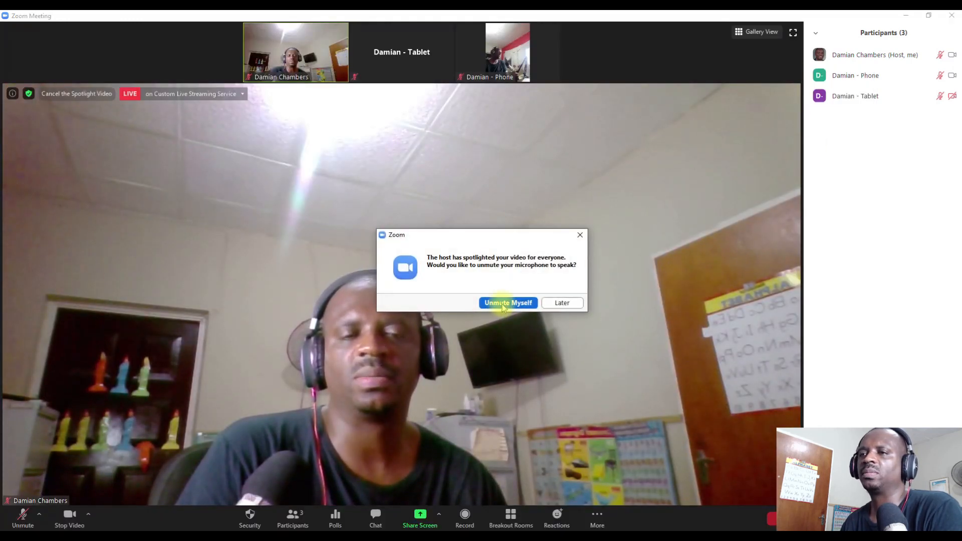
left_click(504, 305)
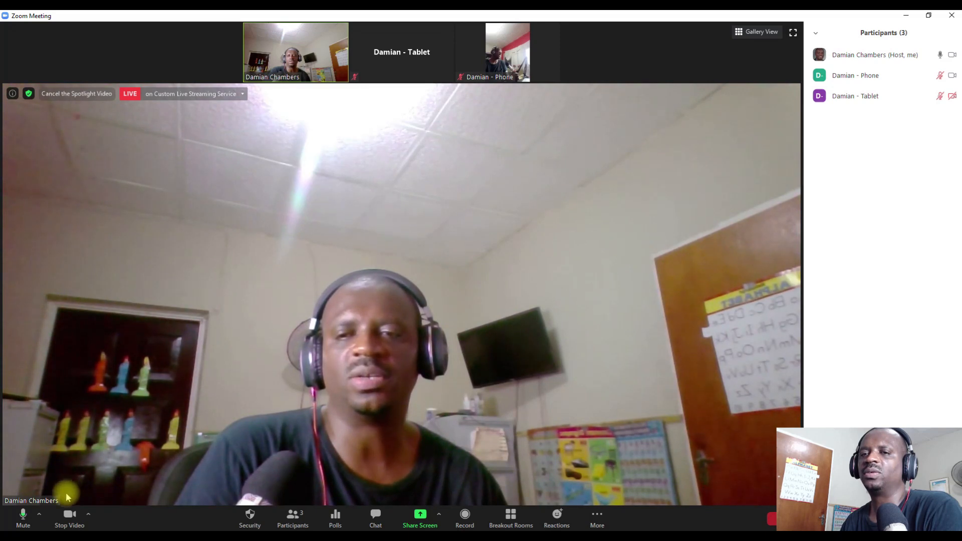
left_click(24, 516)
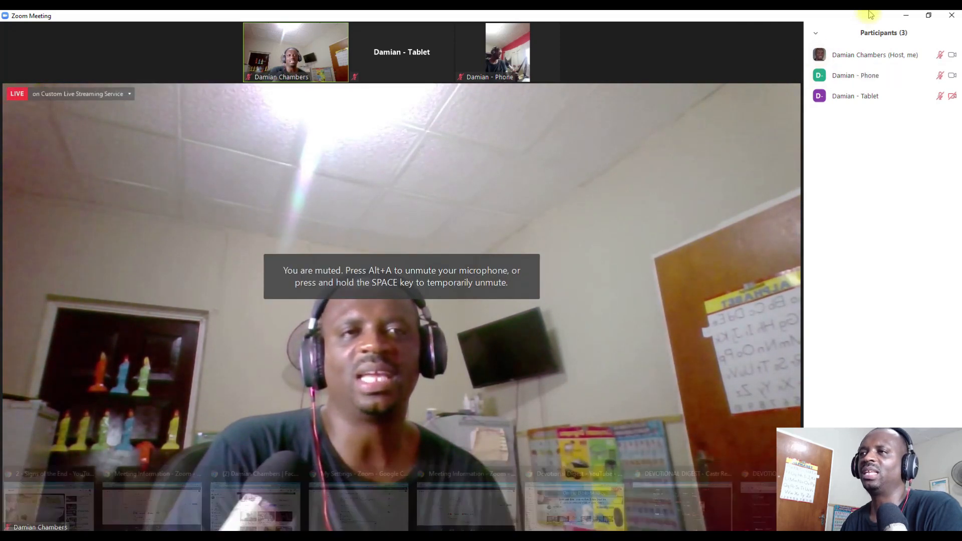
Switch to the Castr dashboard to check the spotlighted video in the stream preview, and return to the Zoom meeting
left_click(907, 15)
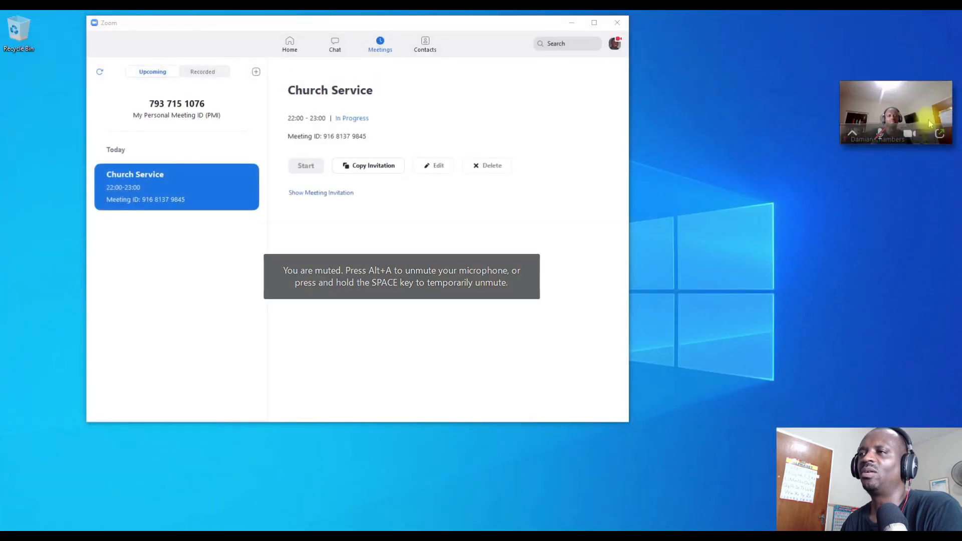
left_click(941, 133)
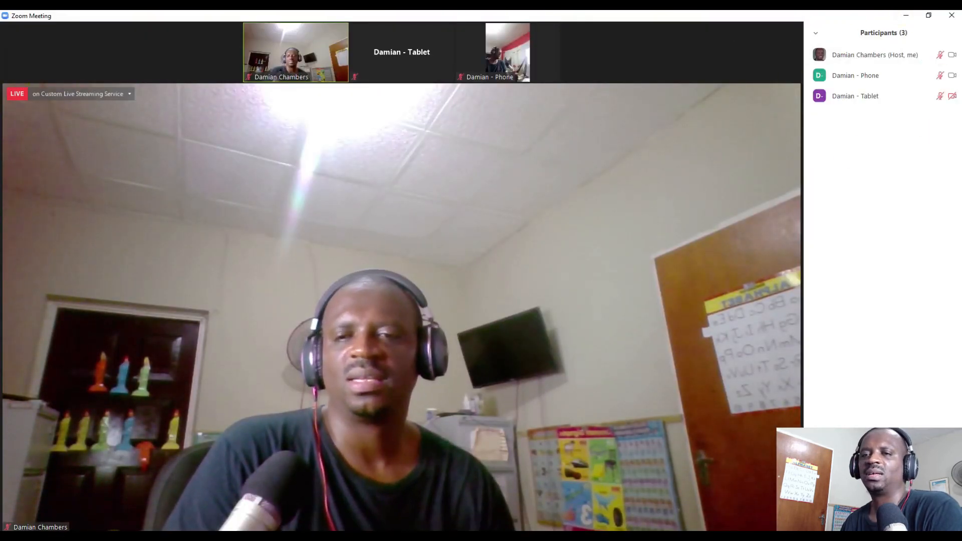
mouse_move(128, 537)
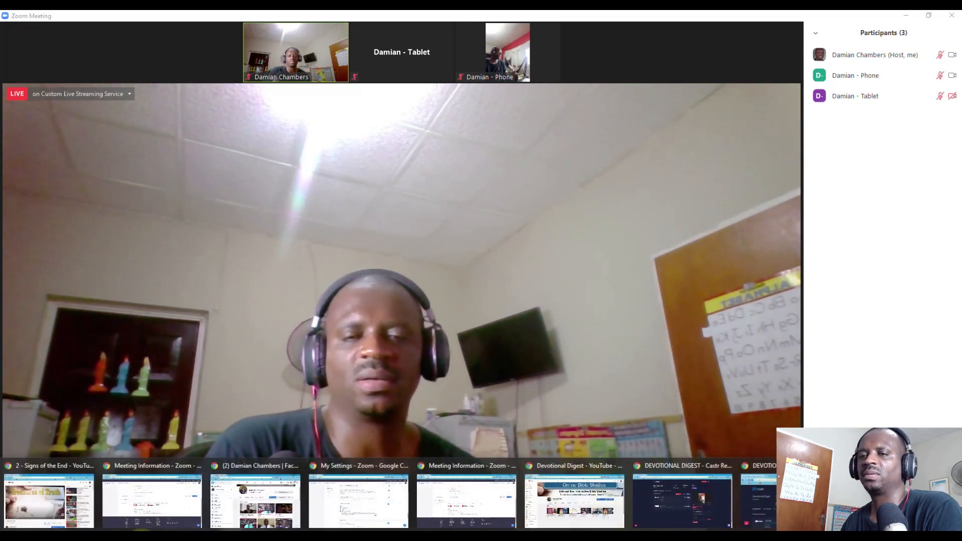
left_click(671, 488)
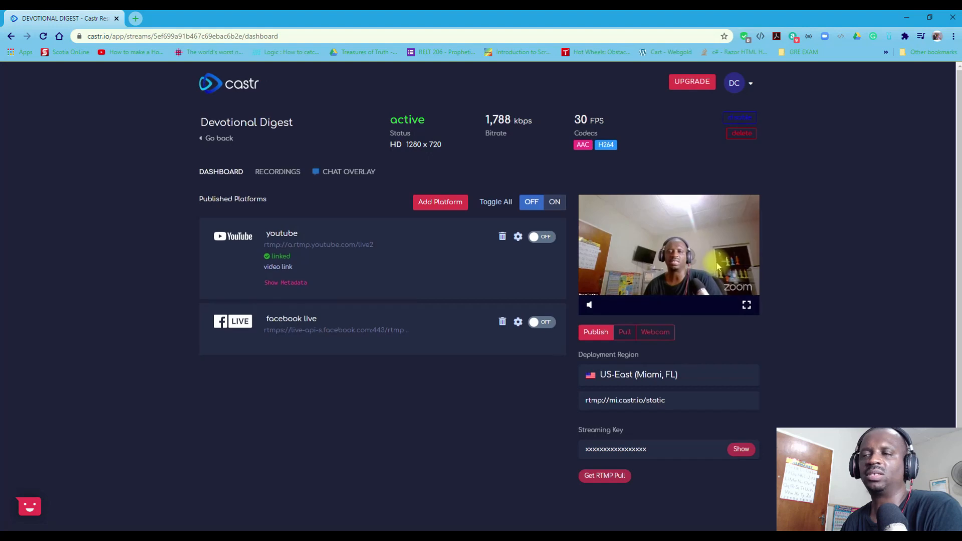
left_click(911, 21)
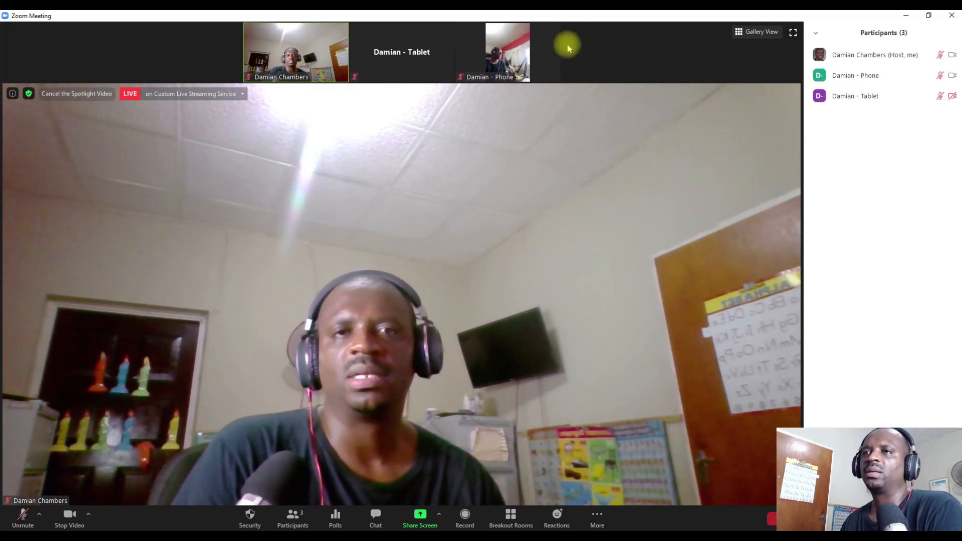
Cancel the spotlight on the host's video and pin the phone participant's video instead
left_click(342, 31)
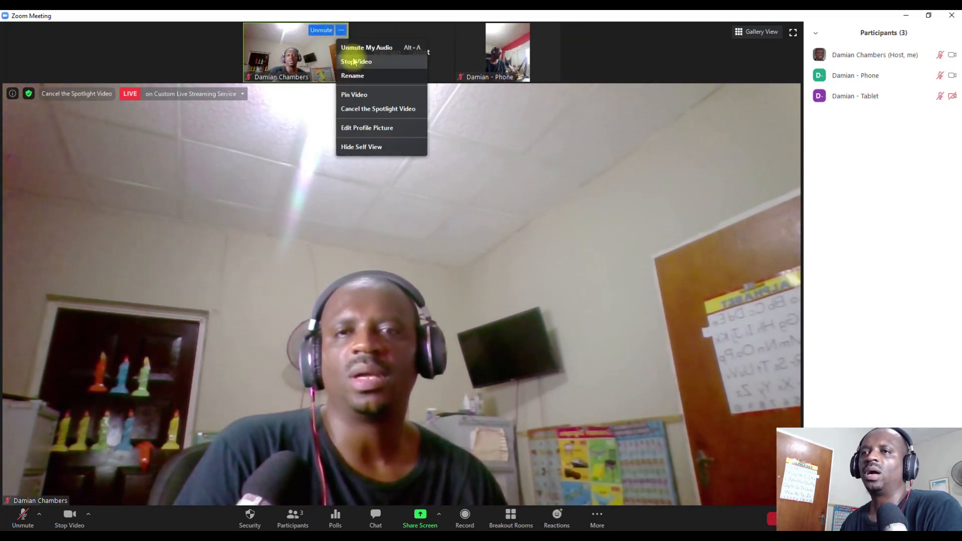
left_click(368, 109)
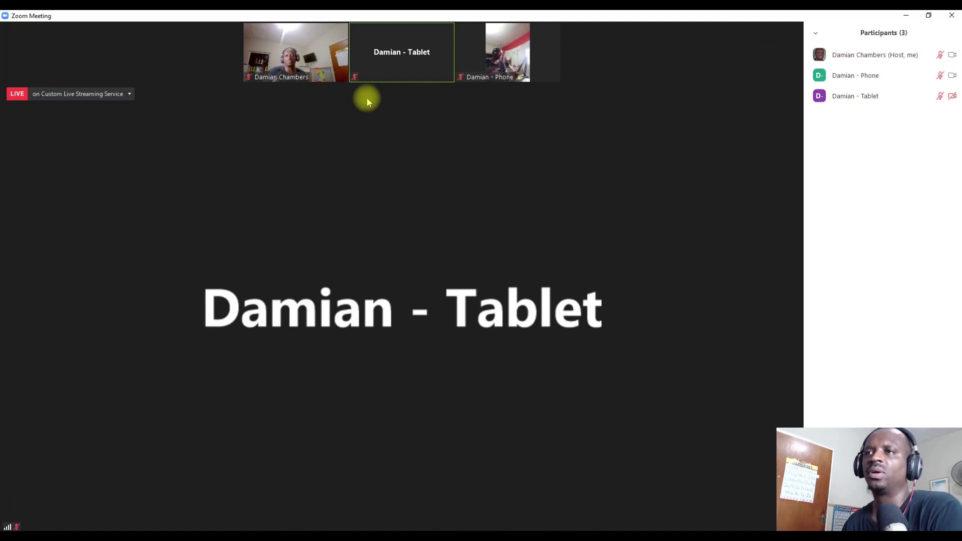
mouse_move(505, 67)
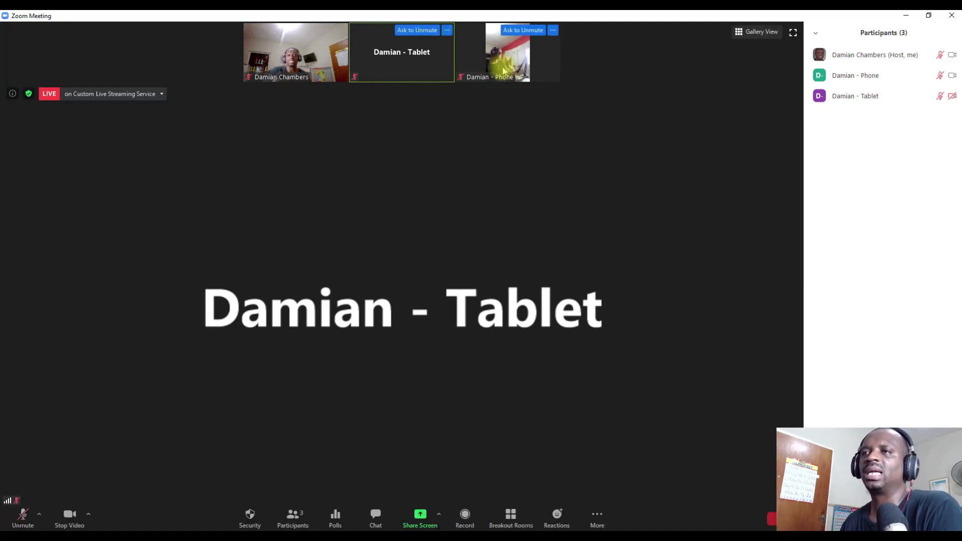
left_click(554, 31)
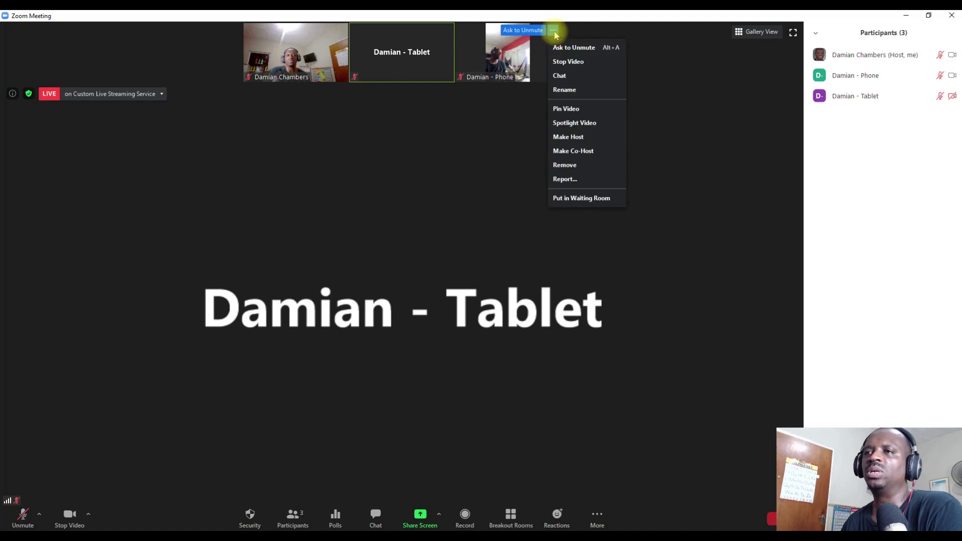
left_click(574, 117)
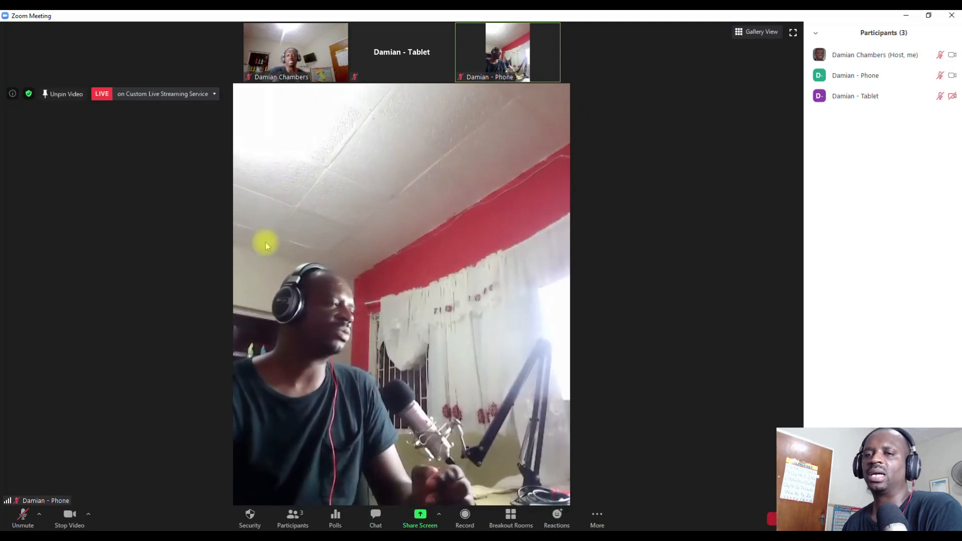
Compare the pinned video with the stream preview on the Castr dashboard, and bring the Zoom meeting back
left_click(907, 15)
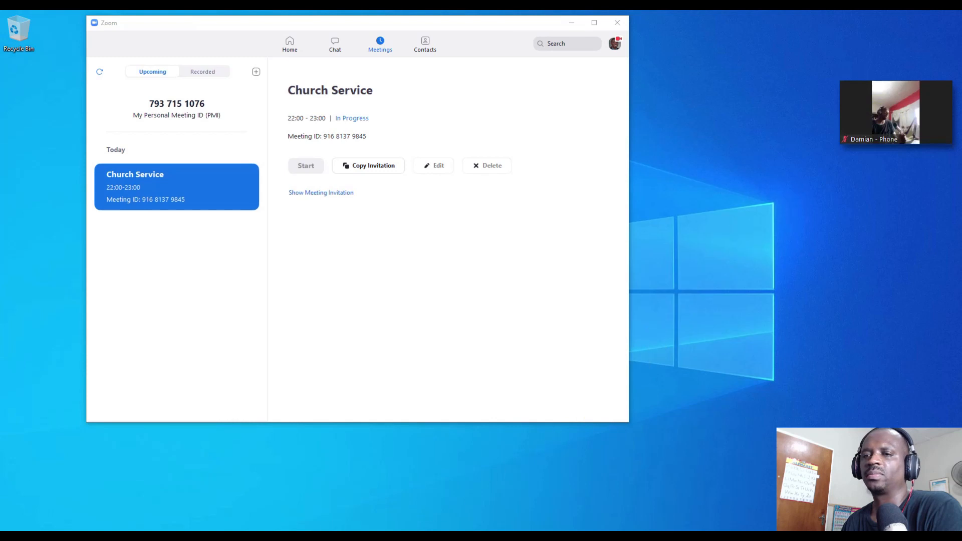
left_click(700, 498)
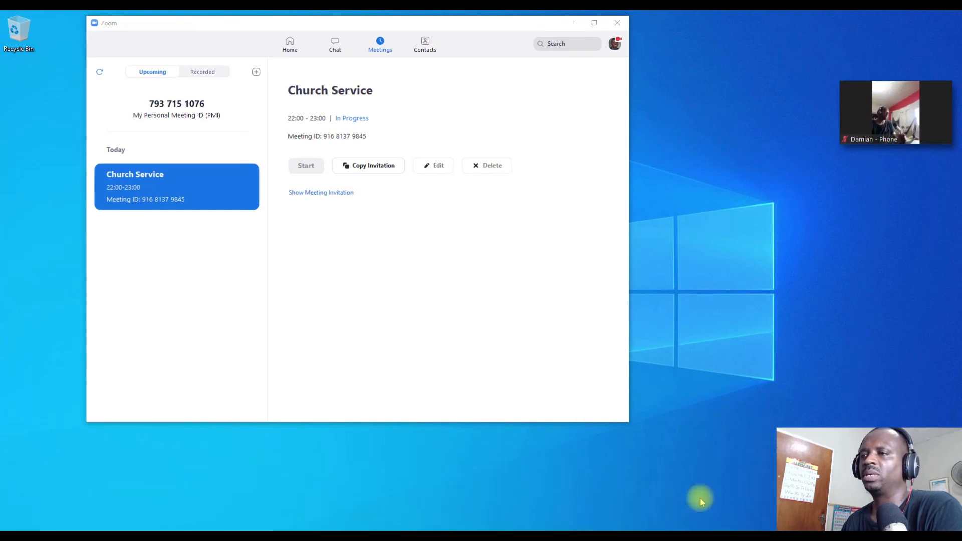
mouse_move(902, 105)
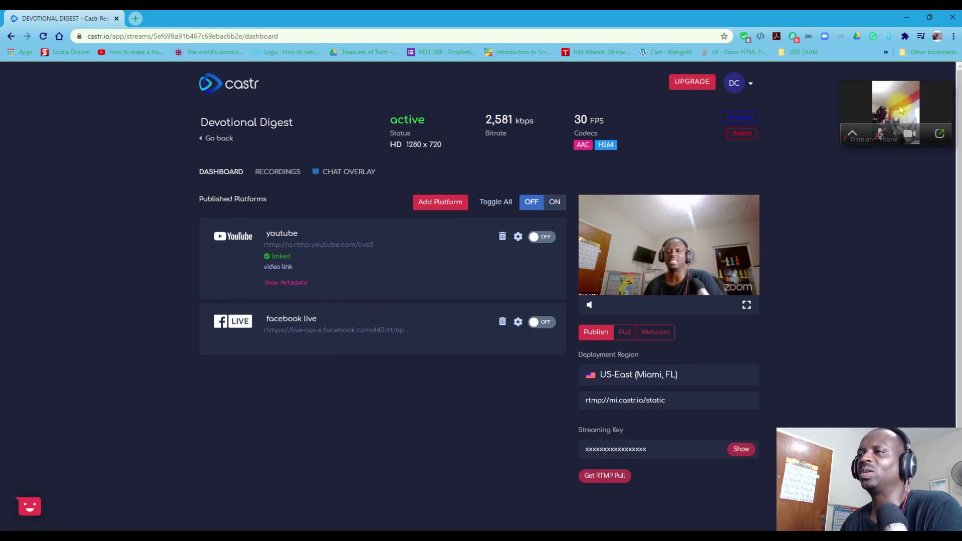
left_click(940, 133)
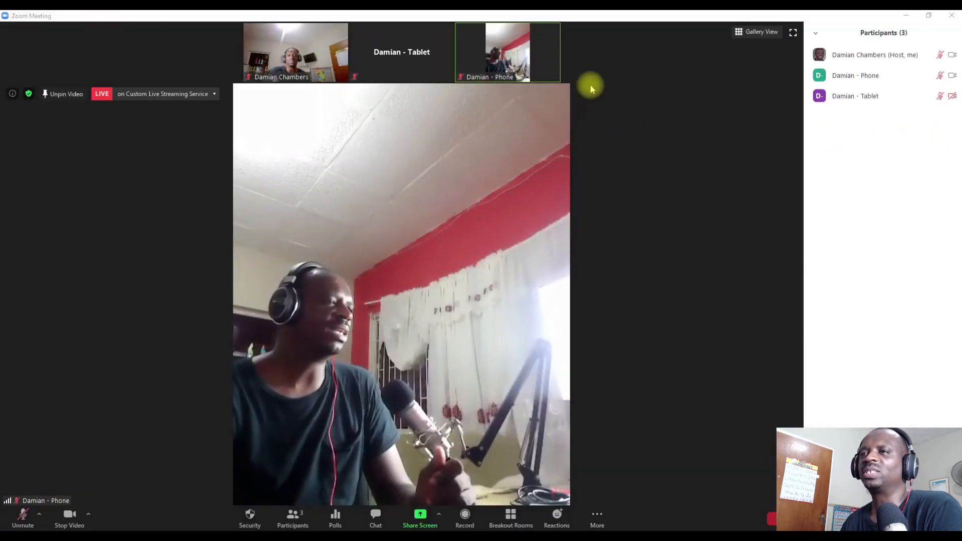
Spotlight the phone participant's video for everyone and minimize the meeting window
left_click(553, 31)
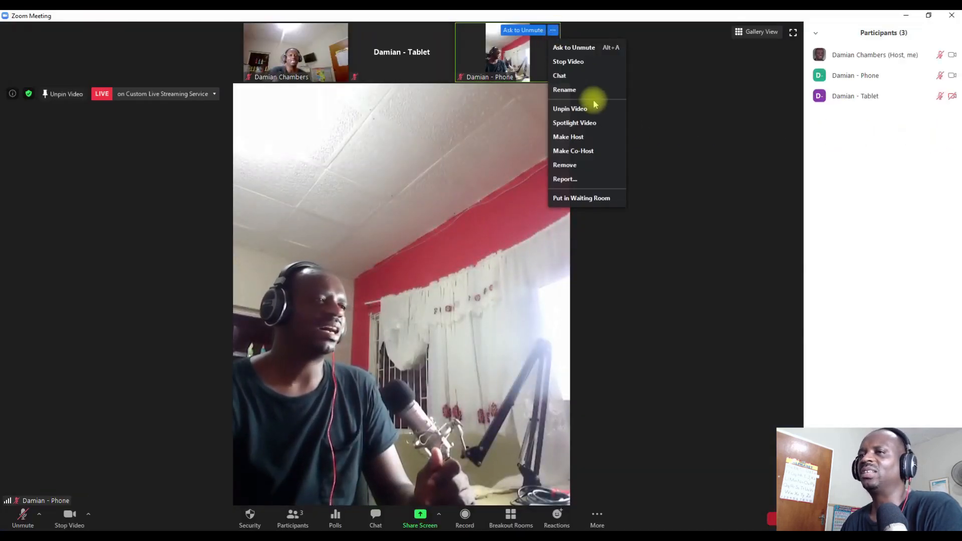
left_click(584, 123)
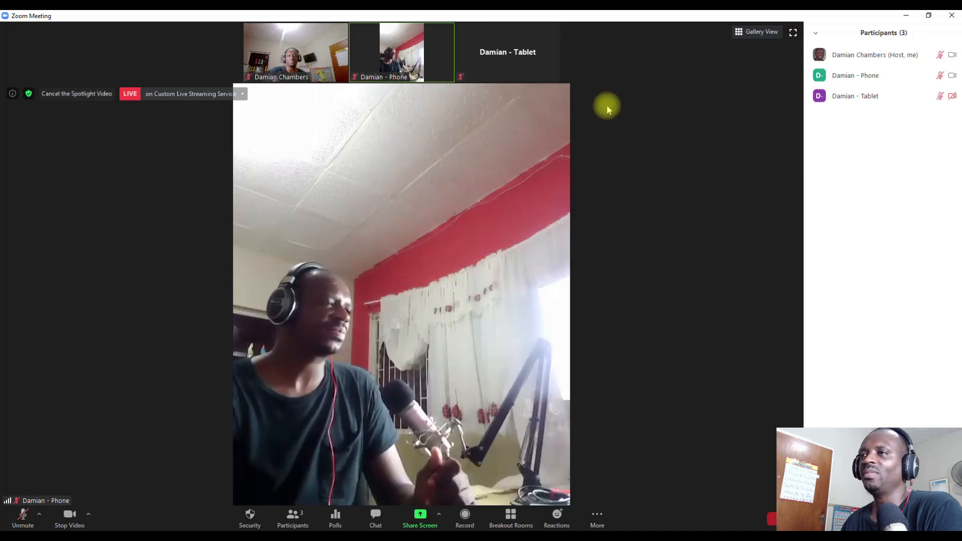
left_click(905, 15)
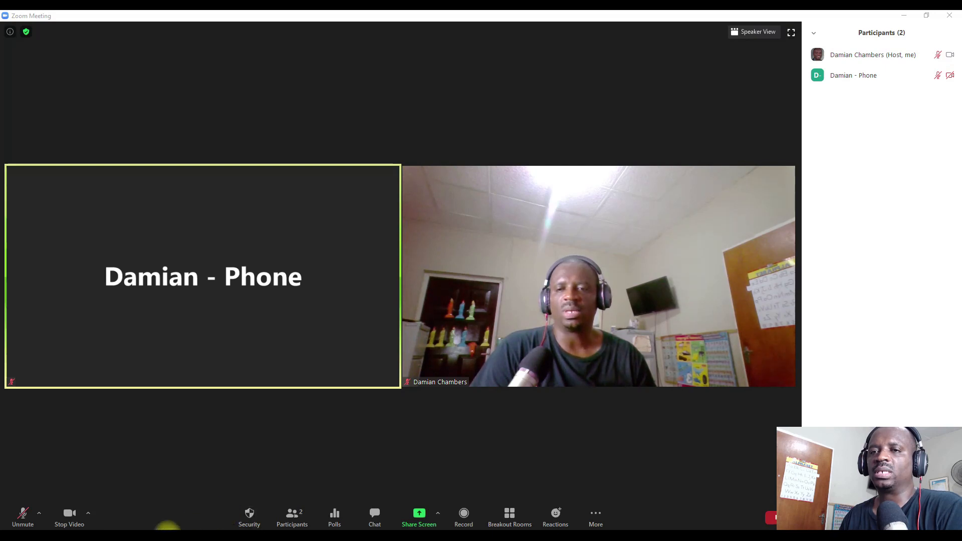
Switch to the Zoom web portal's settings page, go to the upcoming meetings, and open the Church Service meeting for editing
mouse_move(138, 539)
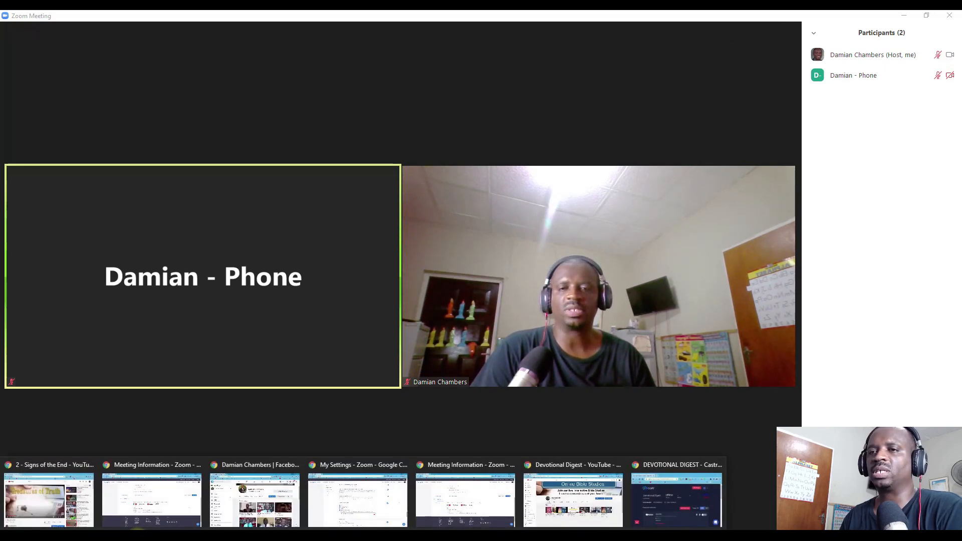
left_click(358, 498)
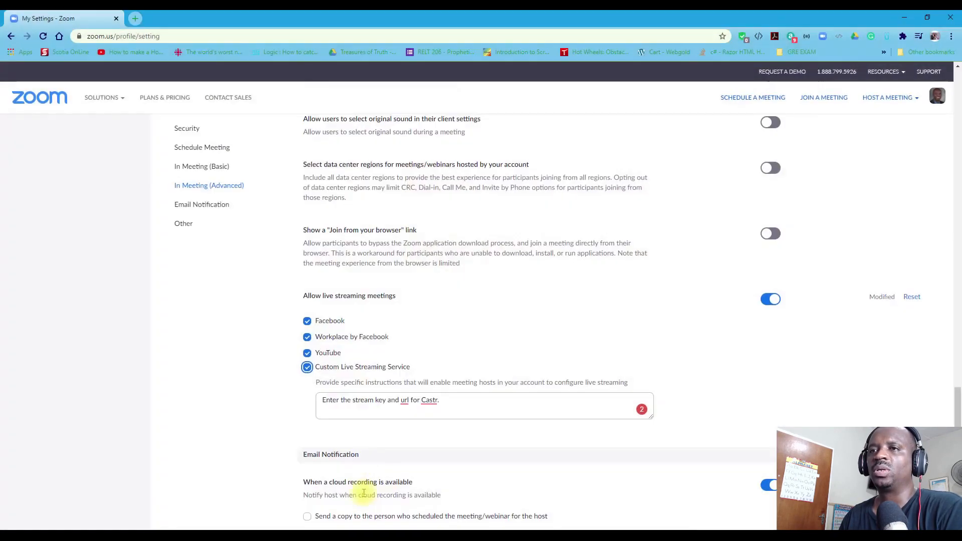
scroll(228, 260, "up", 10)
scroll(228, 260, "up", 15)
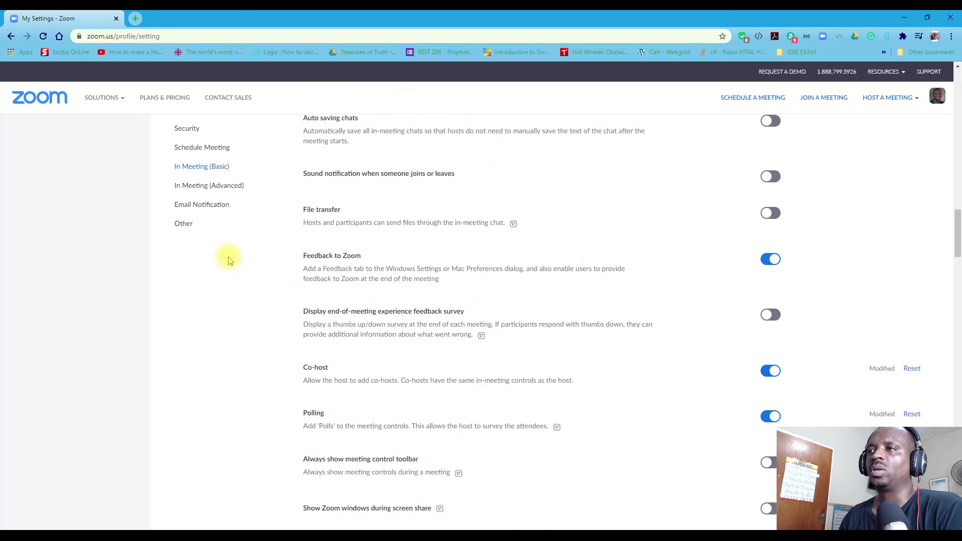
left_click_drag(957, 225, 958, 75)
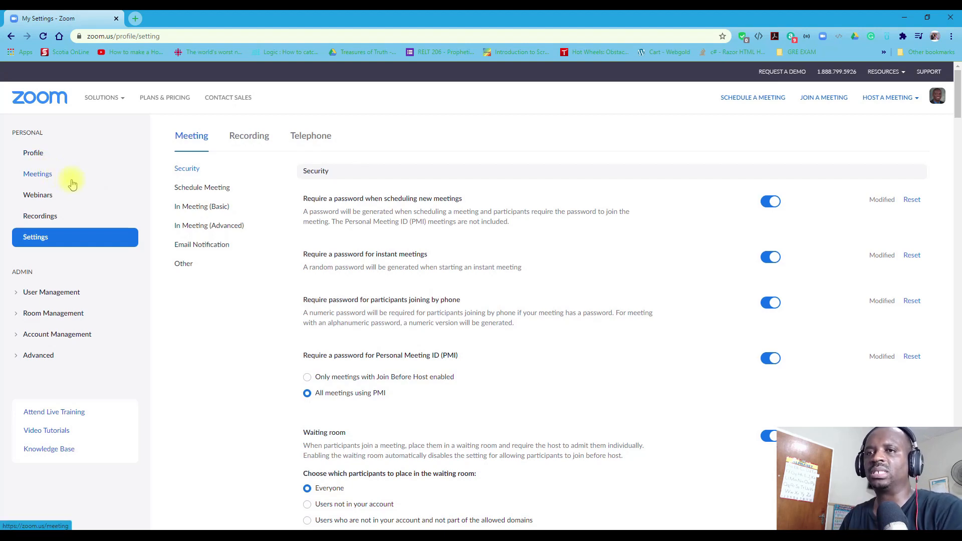
left_click(48, 173)
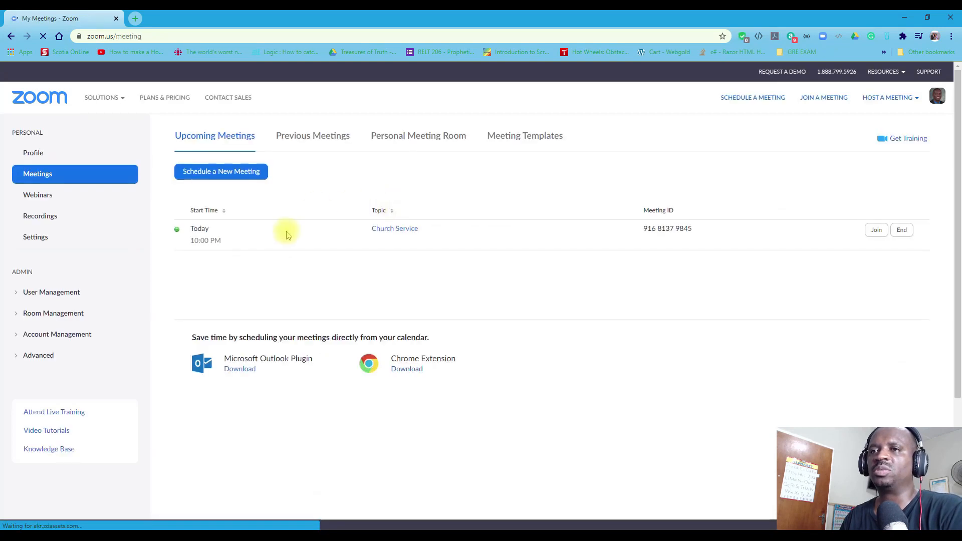
left_click(390, 229)
scroll(536, 340, "down", 7)
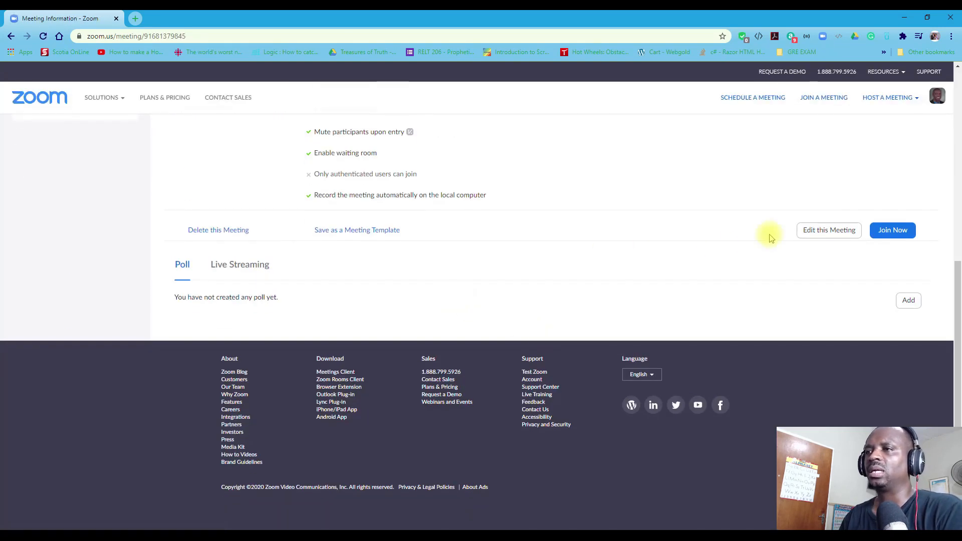
left_click(836, 231)
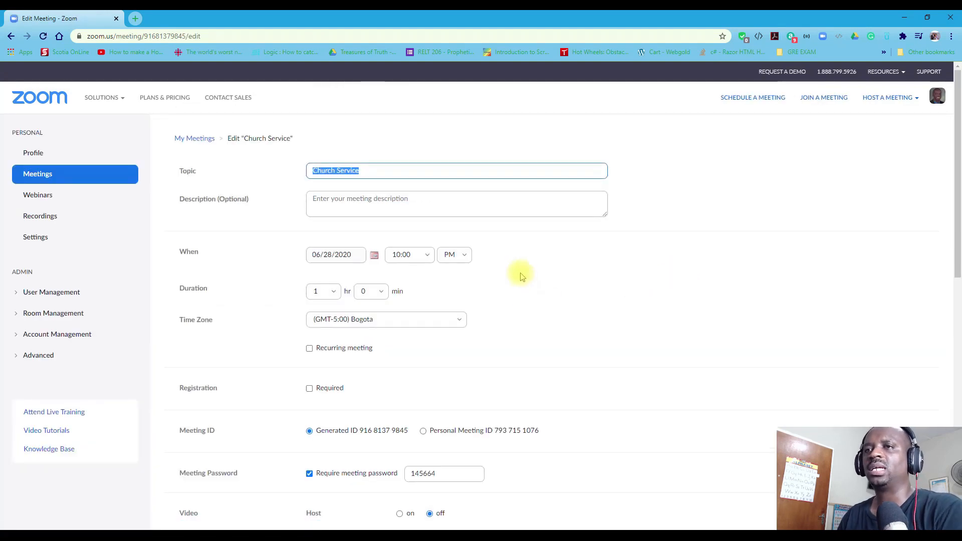
Require registration for the Church Service meeting and look through the rest of its options
scroll(505, 270, "down", 2)
scroll(506, 269, "down", 1)
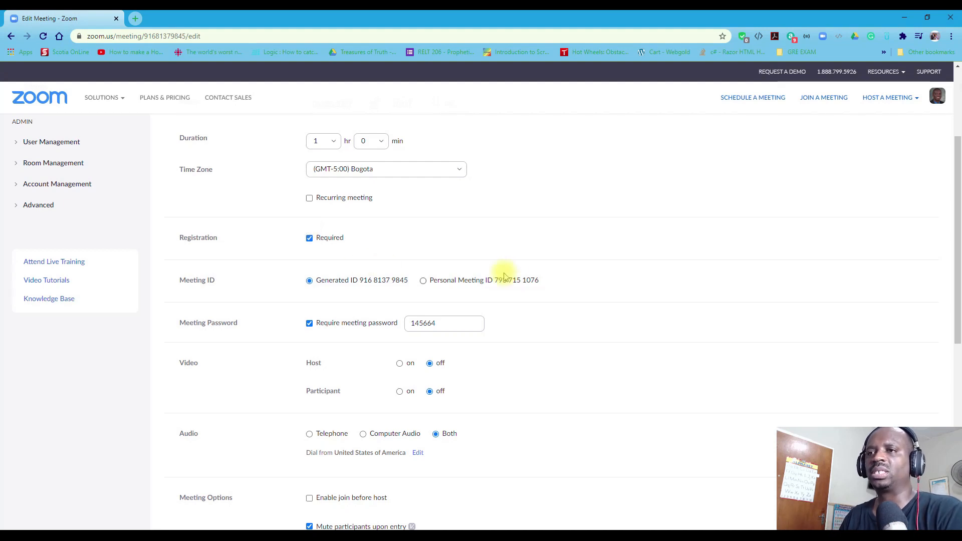
scroll(481, 275, "down", 5)
scroll(522, 264, "up", 10)
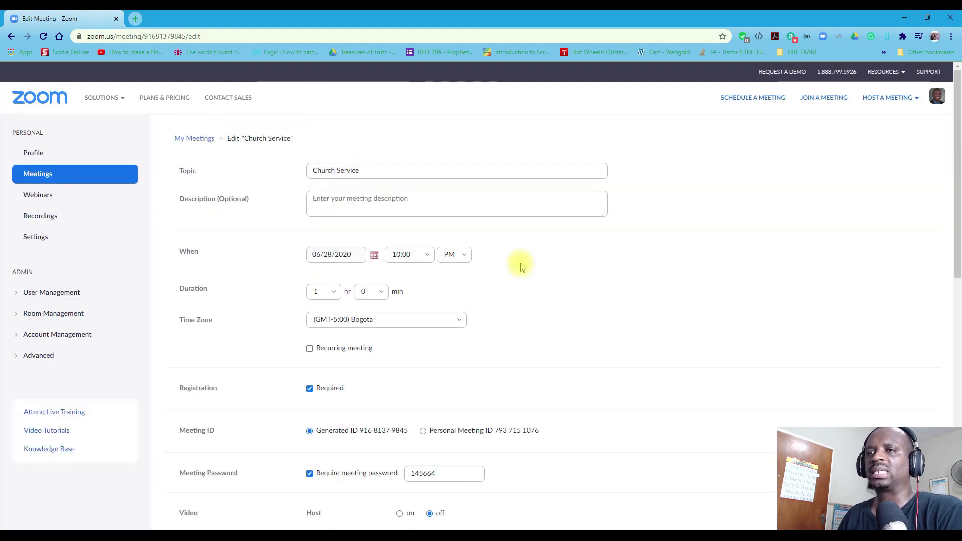
Make the Church Service meeting recurring and review its recurrence and registration options
left_click(309, 349)
scroll(527, 359, "down", 1)
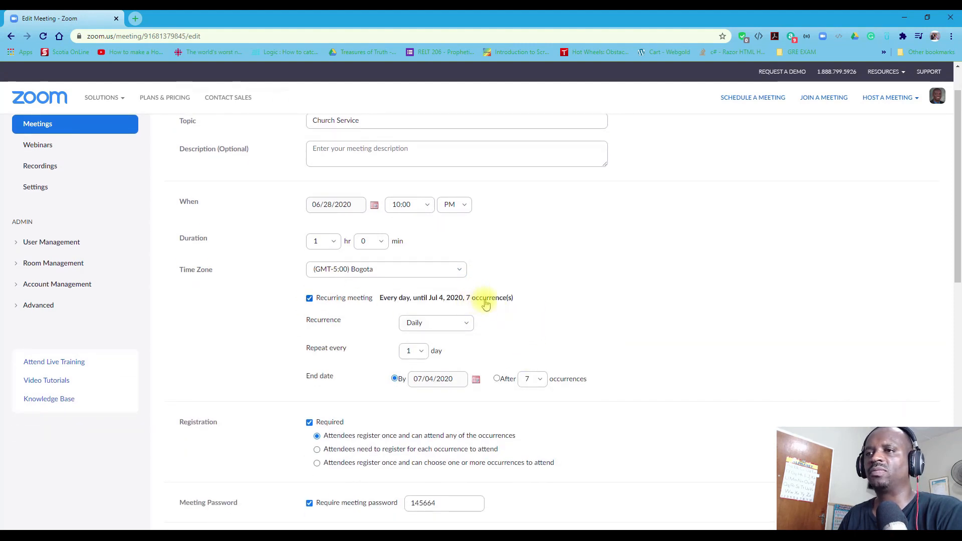
scroll(491, 303, "down", 1)
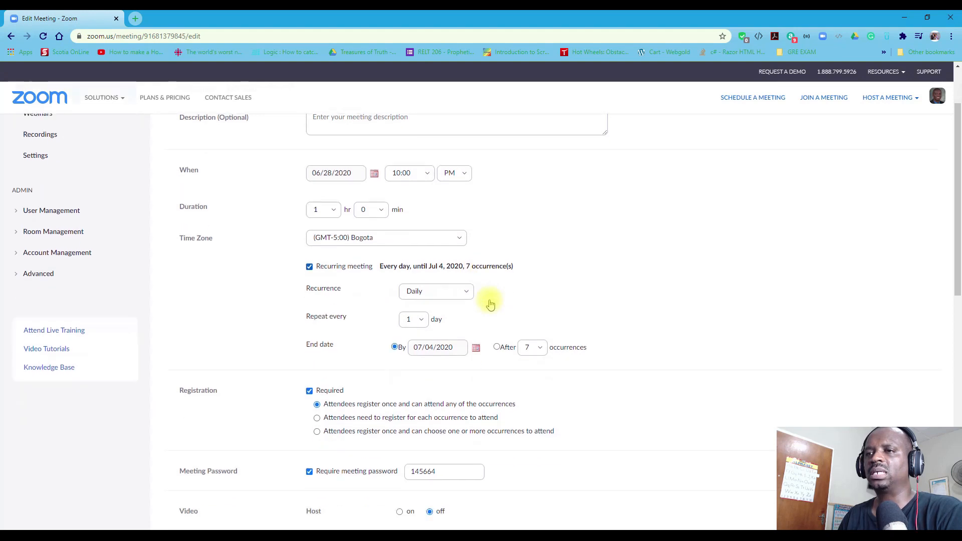
scroll(494, 291, "down", 1)
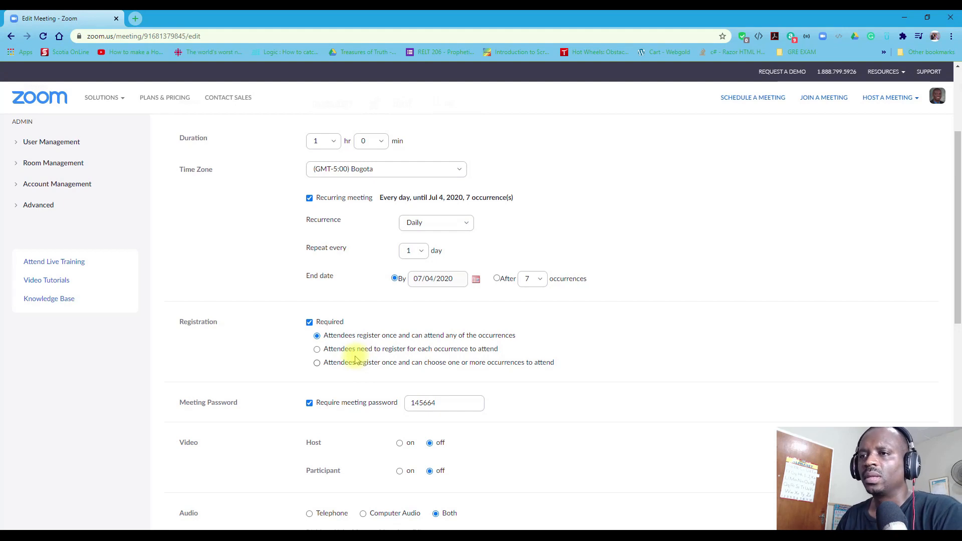
scroll(329, 366, "down", 2)
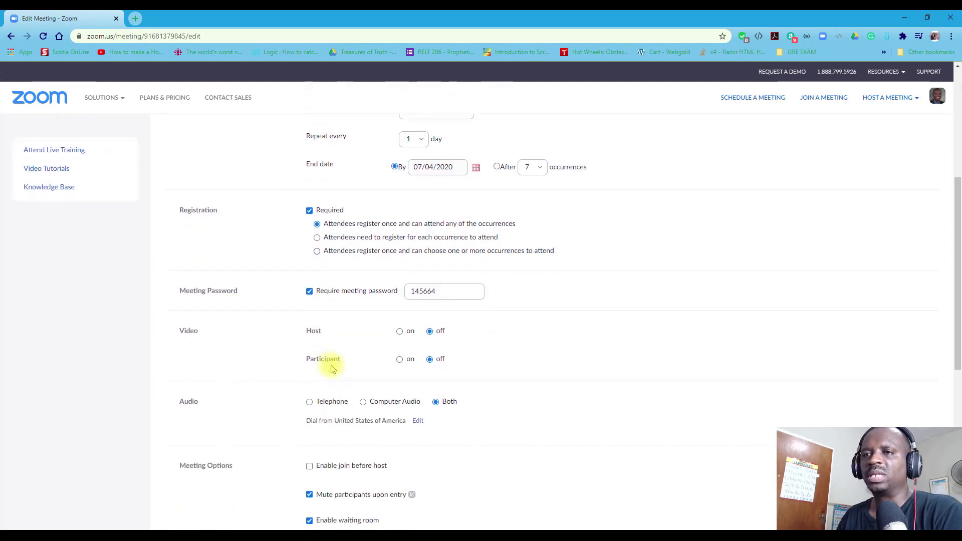
Save the Church Service meeting with its recurrence and registration settings and go to the registration details on its management page
scroll(331, 368, "down", 5)
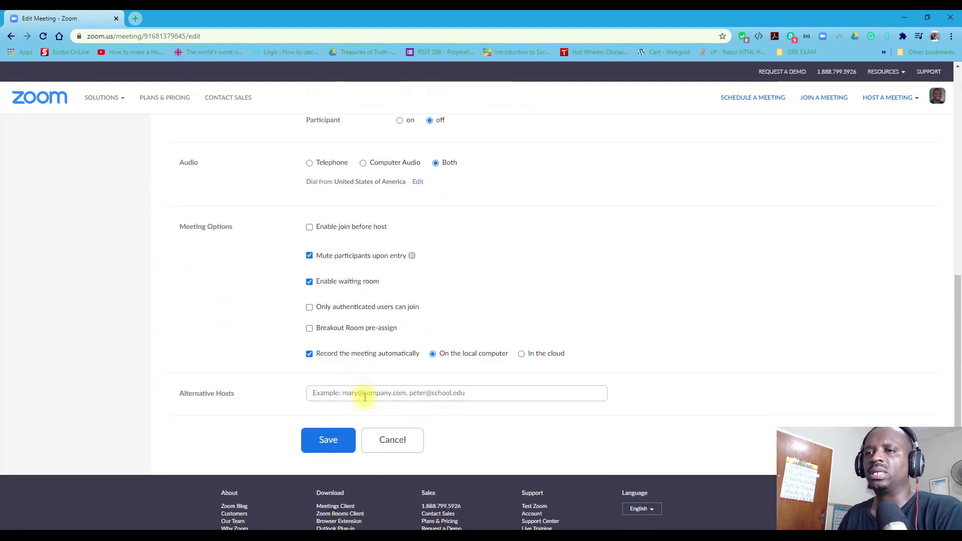
left_click(328, 437)
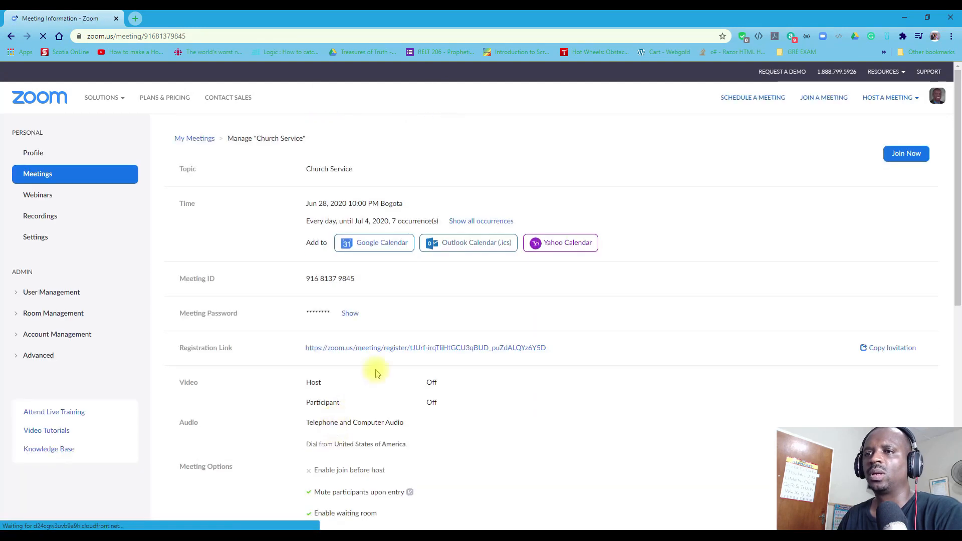
scroll(398, 346, "down", 6)
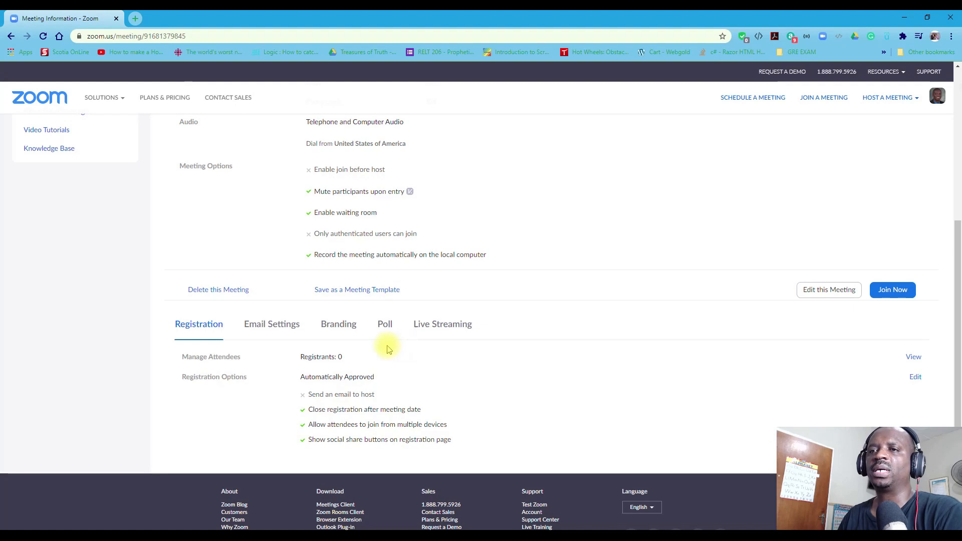
Review the registrants' confirmation email template and the contact email details in the Church Service meeting's email settings, closing both without editing
left_click(286, 335)
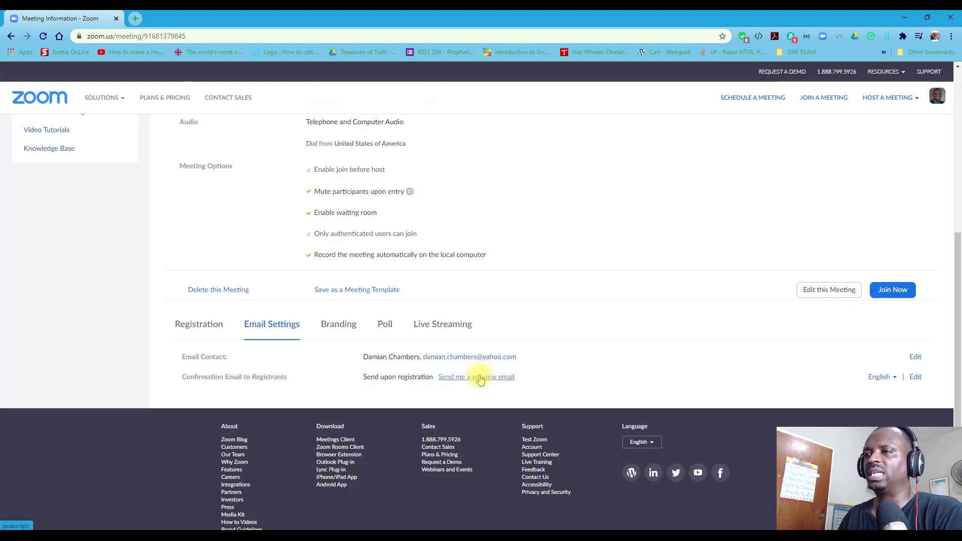
left_click(918, 378)
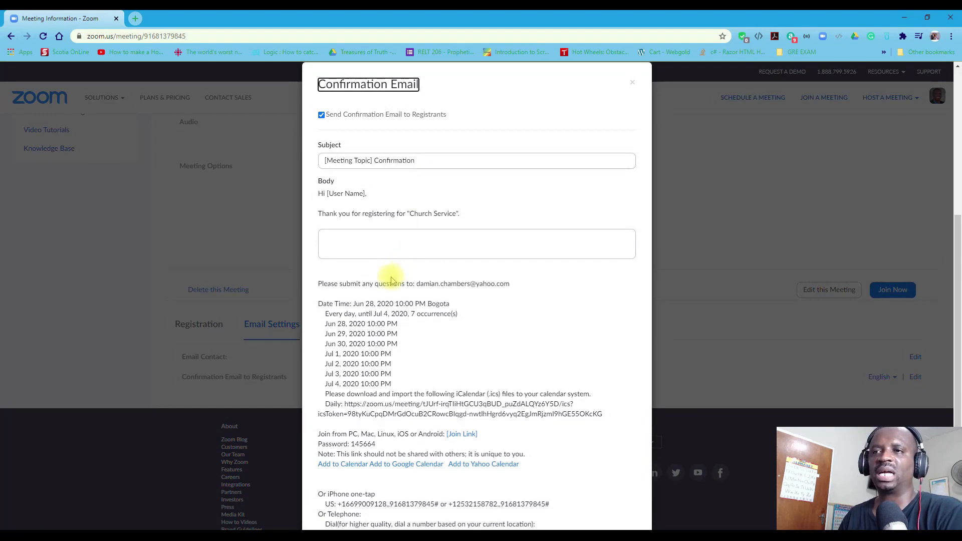
left_click(389, 248)
scroll(399, 506, "down", 3)
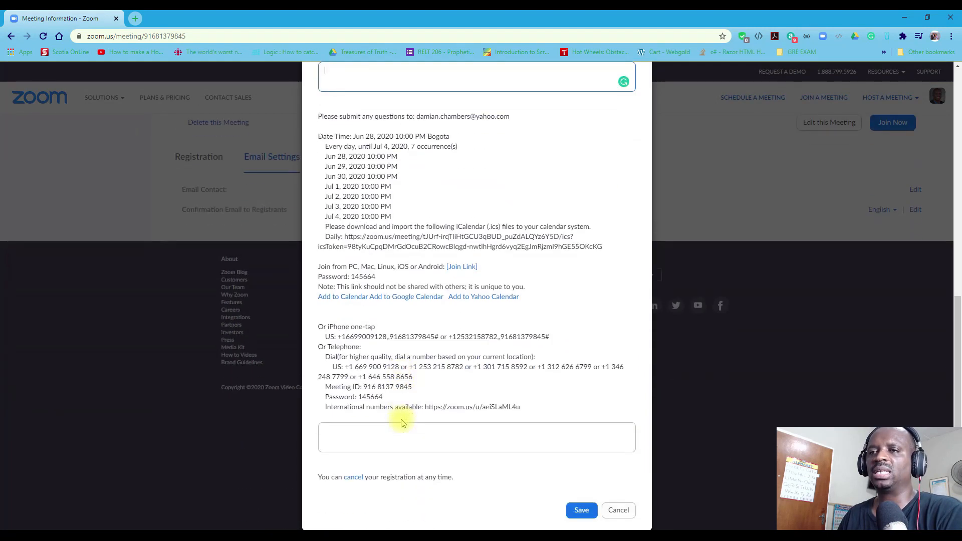
scroll(409, 367, "up", 4)
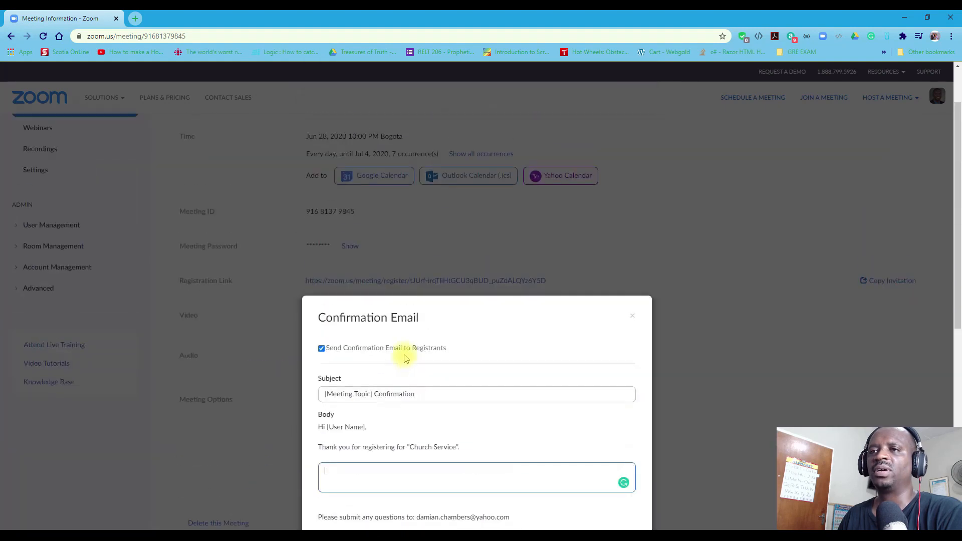
left_click(384, 279)
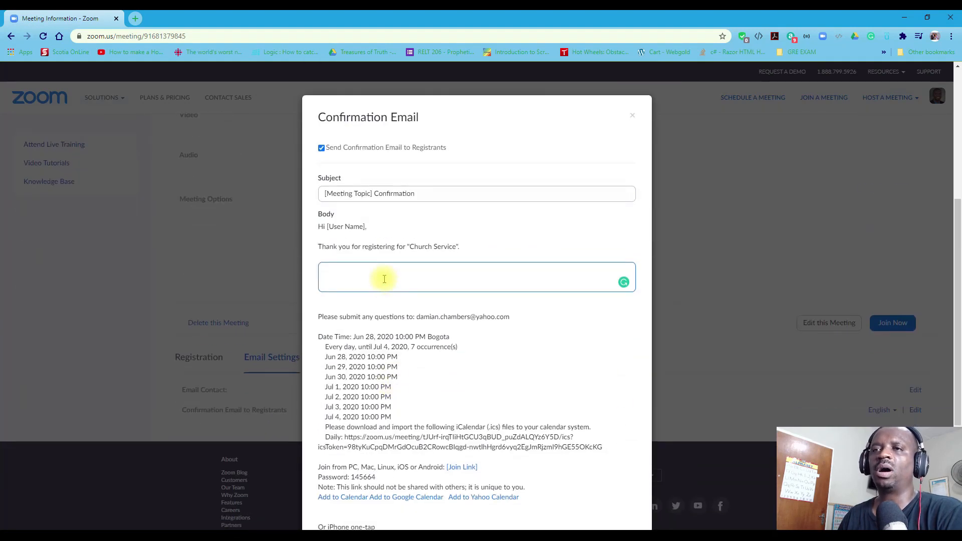
scroll(435, 352, "down", 4)
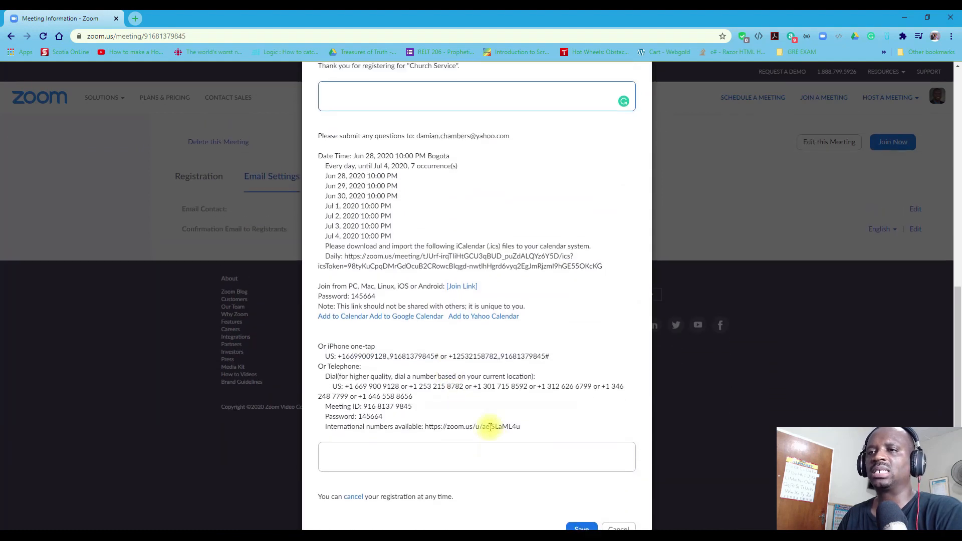
scroll(490, 423, "up", 6)
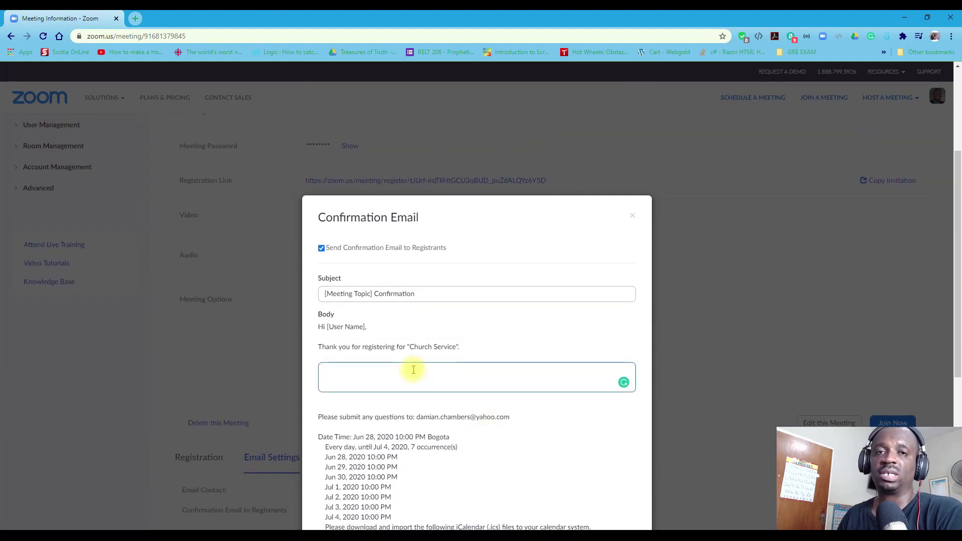
left_click(410, 369)
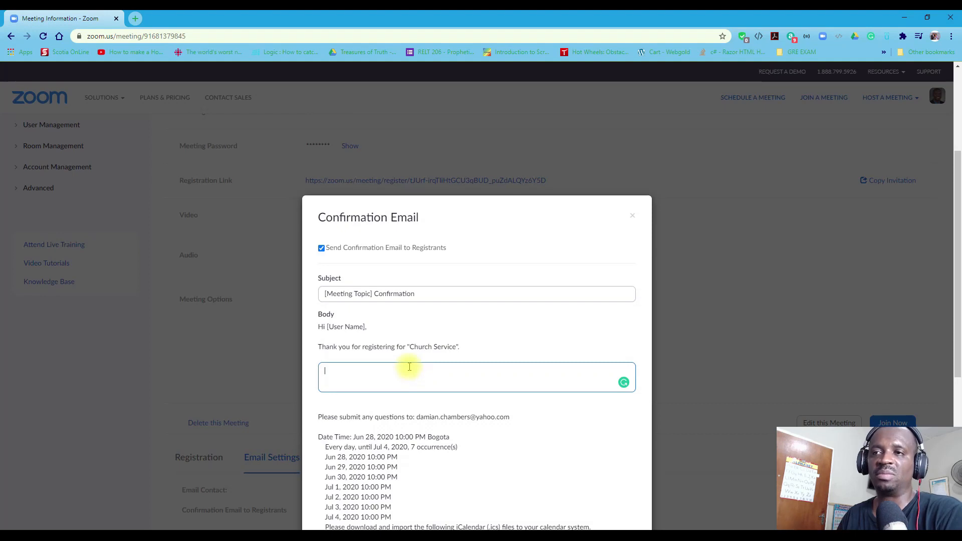
scroll(410, 367, "down", 6)
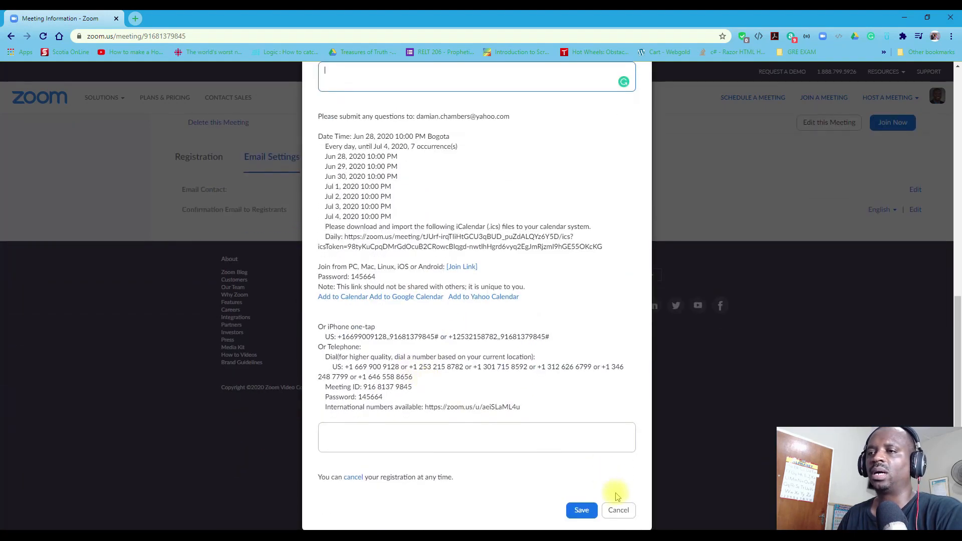
left_click(620, 511)
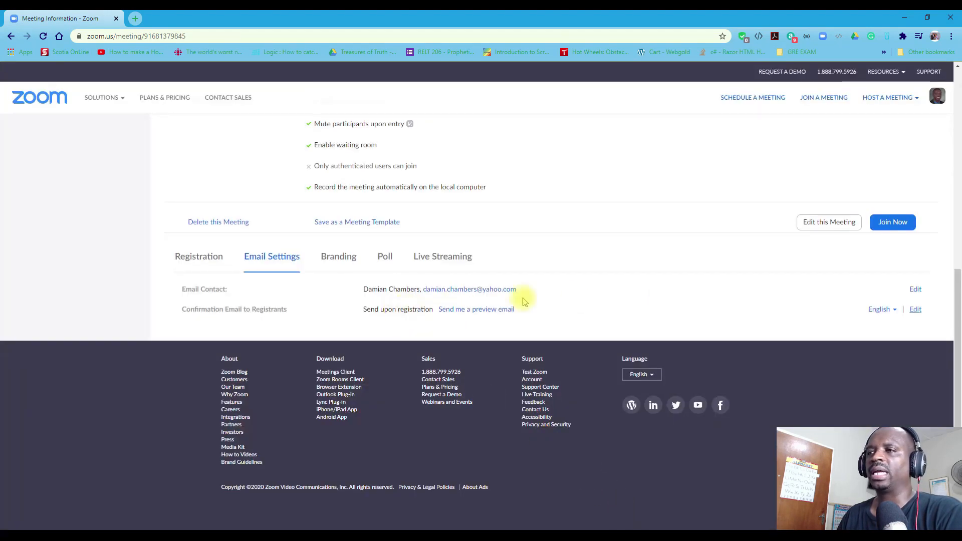
left_click(913, 290)
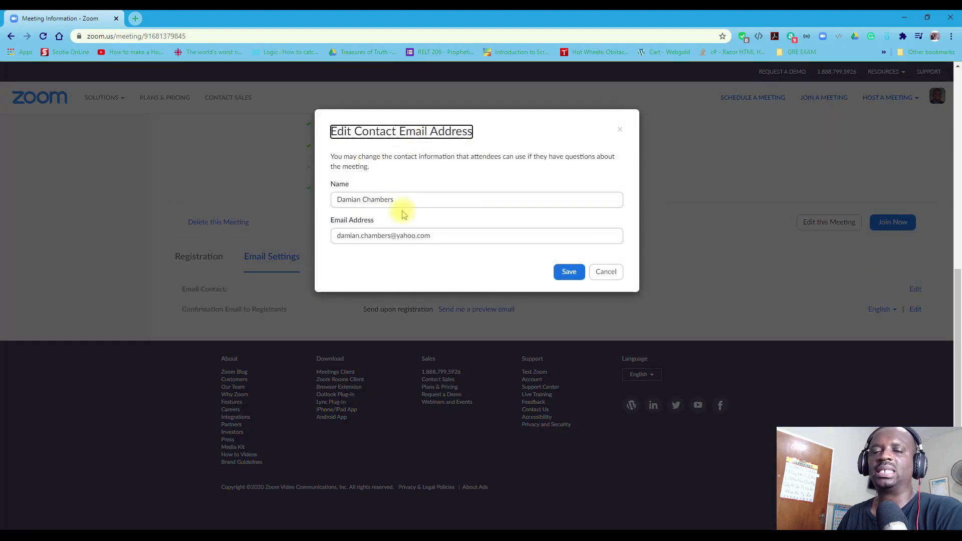
left_click(607, 272)
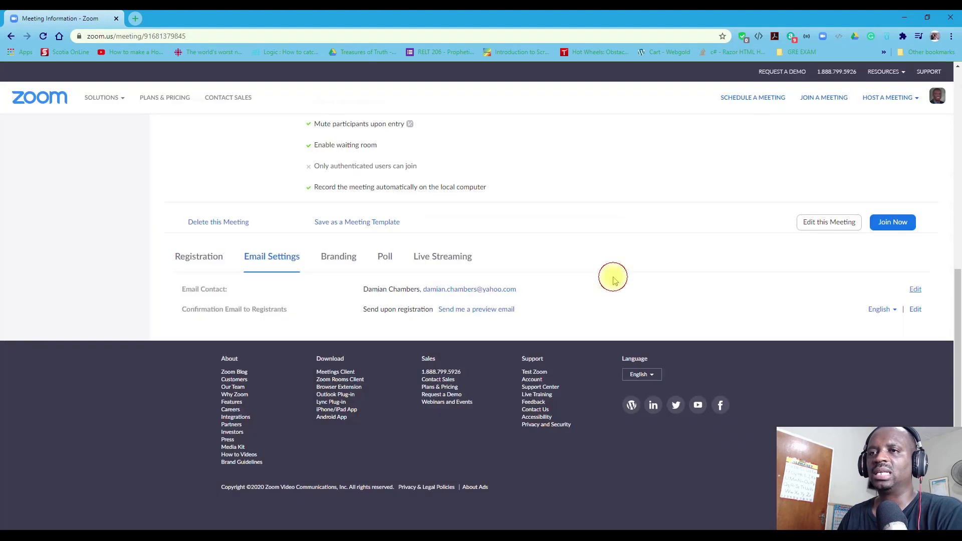
Try to upload the "Treasures of Truth - Web Banner" image from the Let's Talk About Him Graphics folder as the meeting's branding banner
left_click(341, 256)
scroll(342, 257, "down", 2)
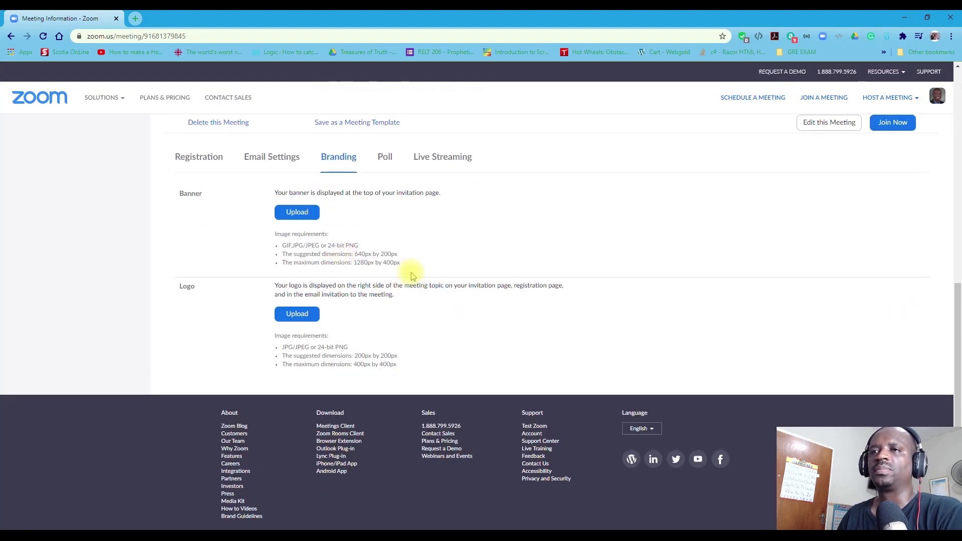
left_click(301, 215)
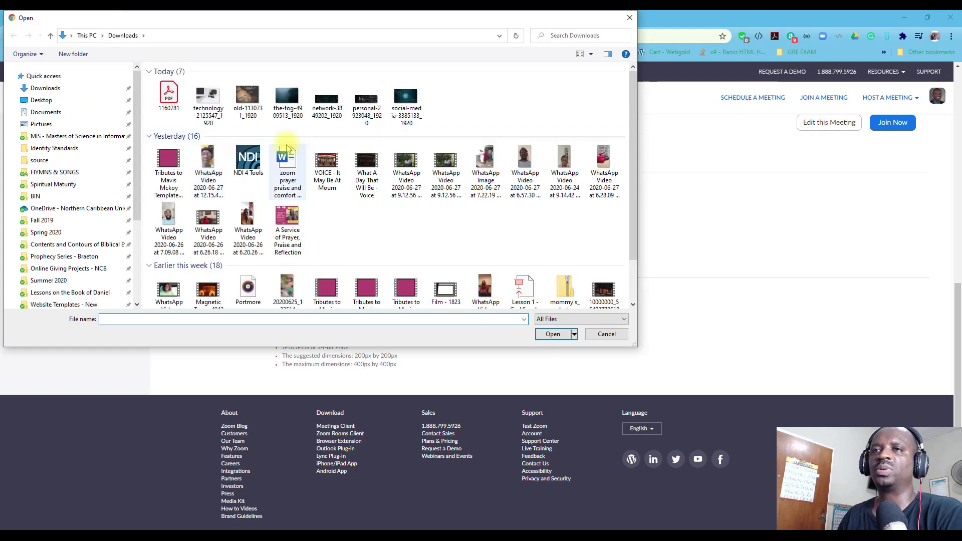
scroll(83, 211, "down", 2)
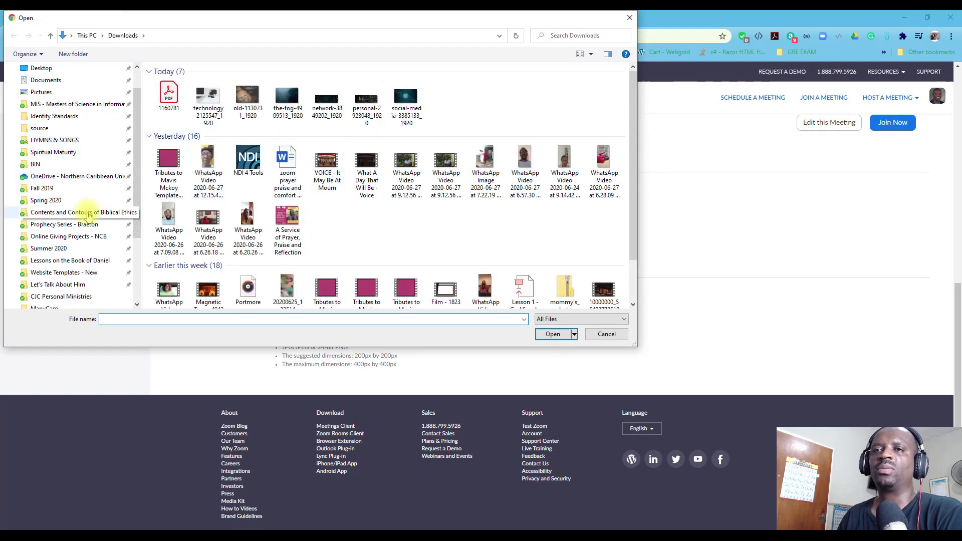
left_click(64, 260)
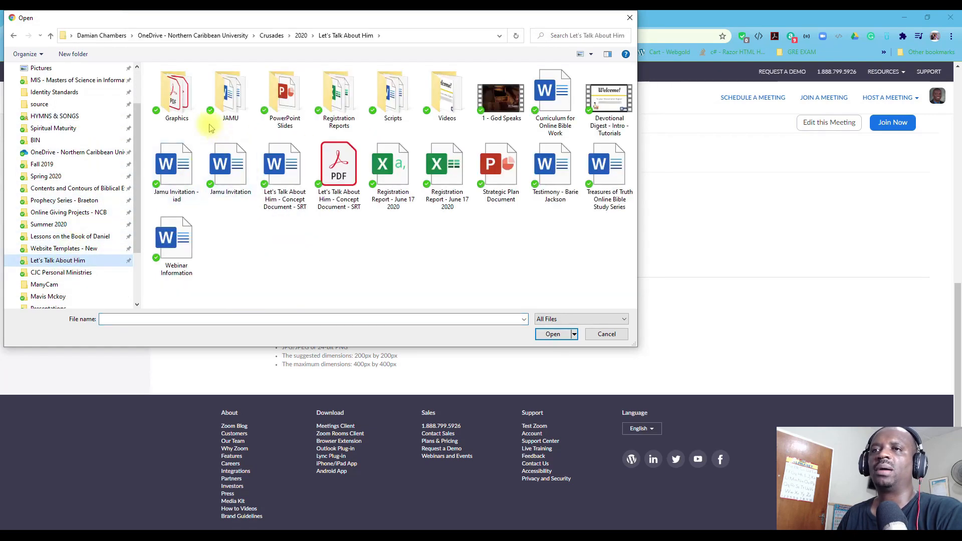
double_click(181, 108)
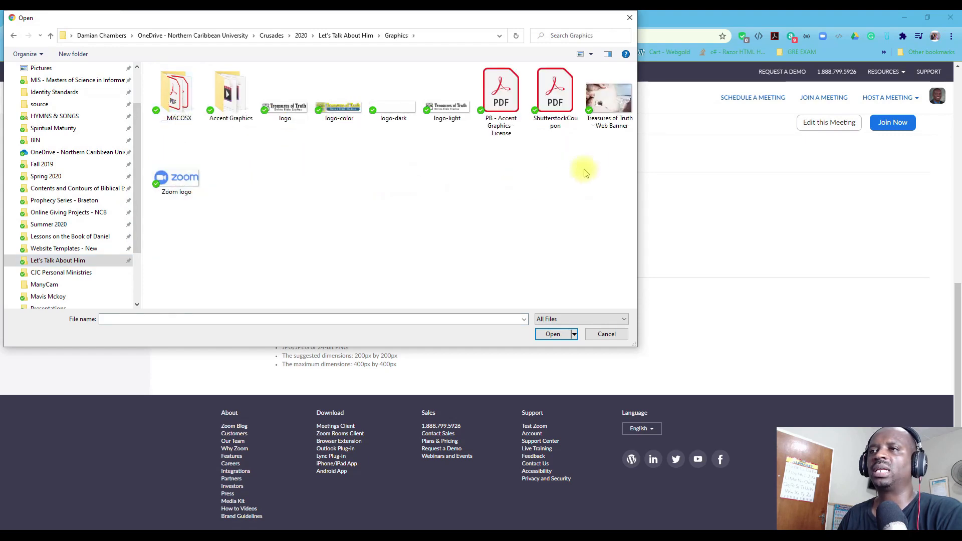
double_click(620, 111)
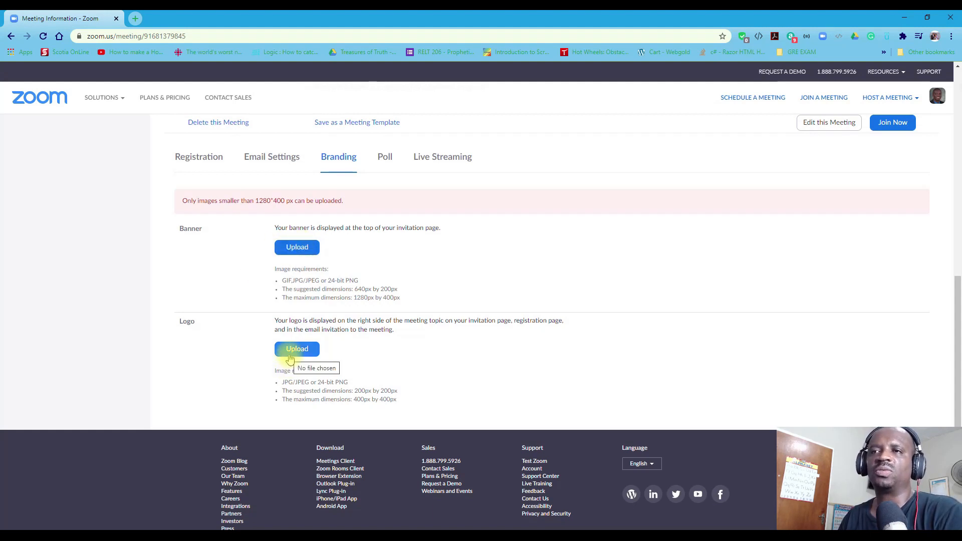
Check the Church Service meeting's registration options and its list of registrants, then close the list
left_click(279, 158)
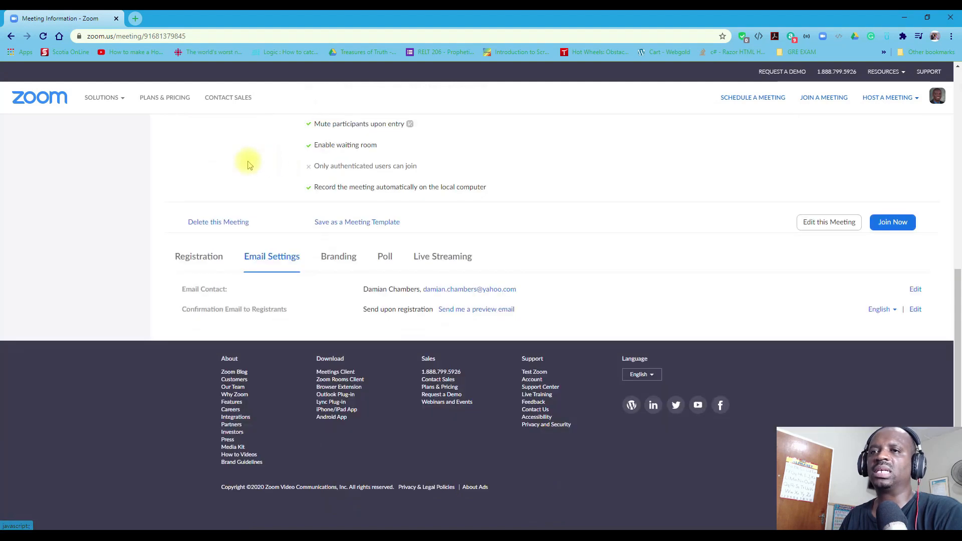
left_click(211, 253)
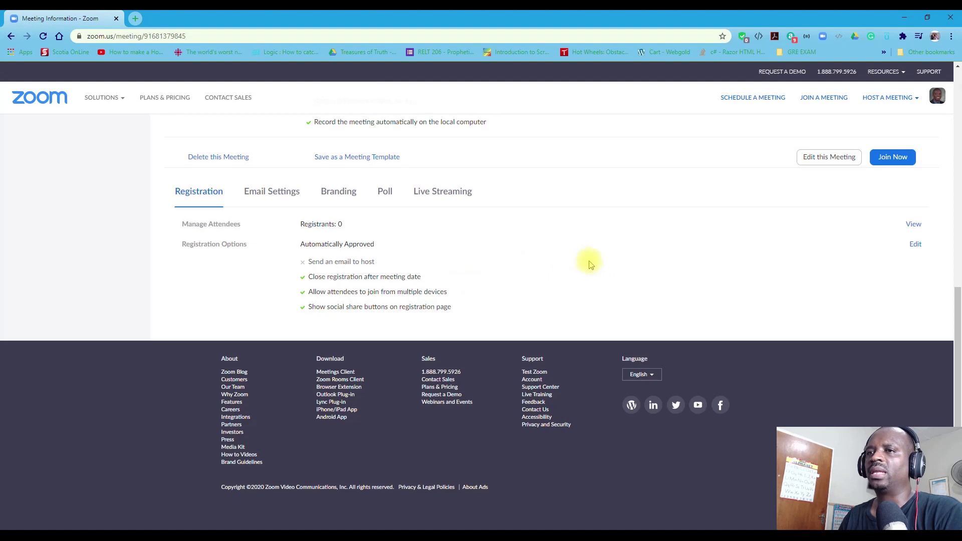
left_click(915, 245)
left_click(914, 224)
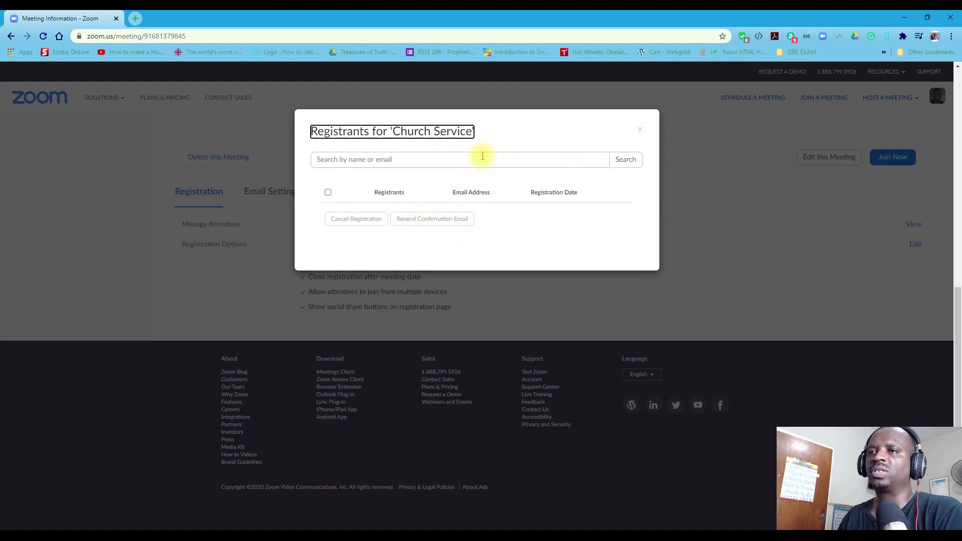
left_click(644, 132)
Look over the Church Service meeting's details, including the registration link, meeting options, registration settings and email settings
scroll(522, 291, "up", 6)
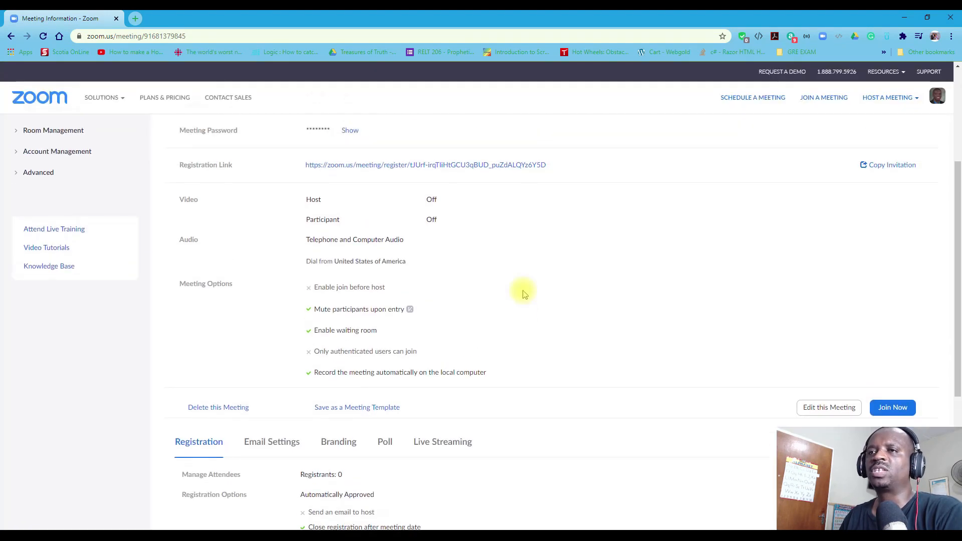
scroll(523, 293, "up", 3)
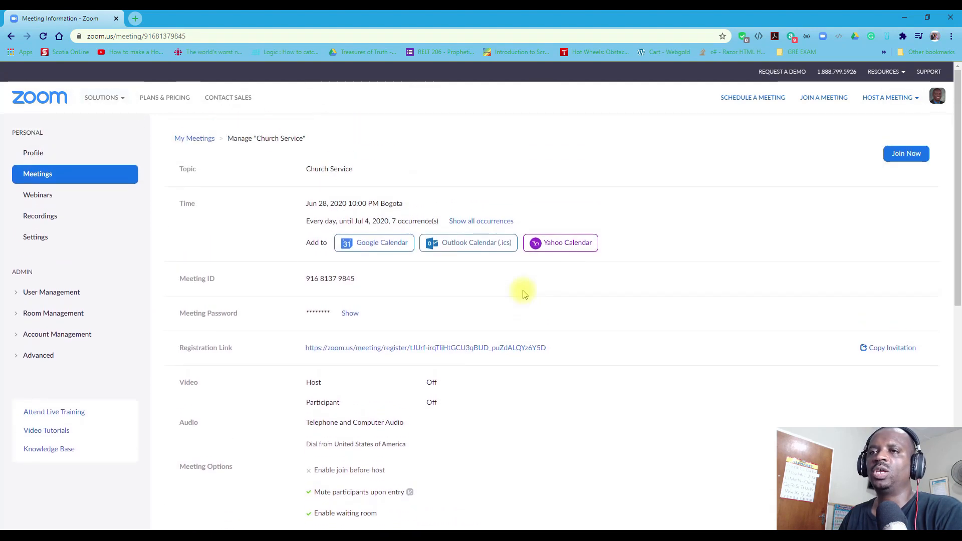
scroll(523, 294, "down", 8)
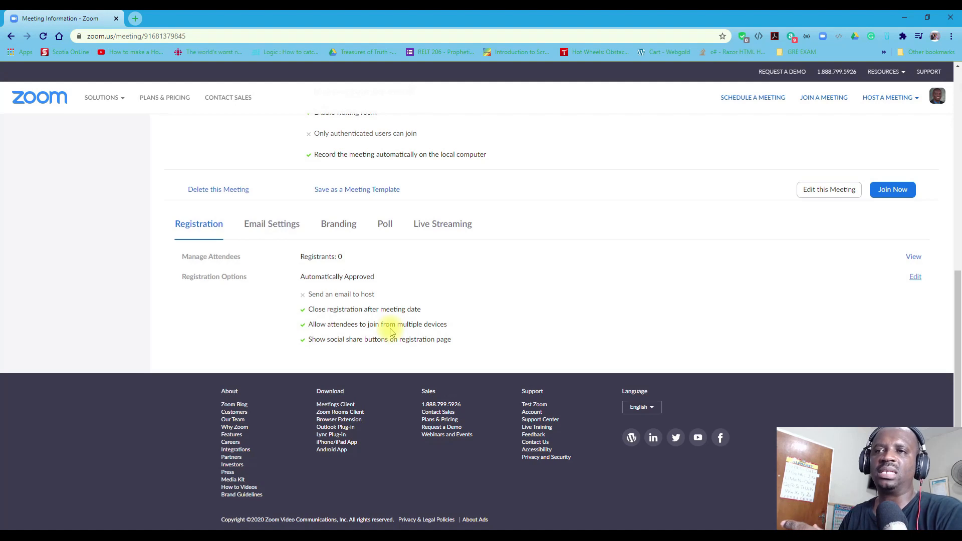
left_click(271, 230)
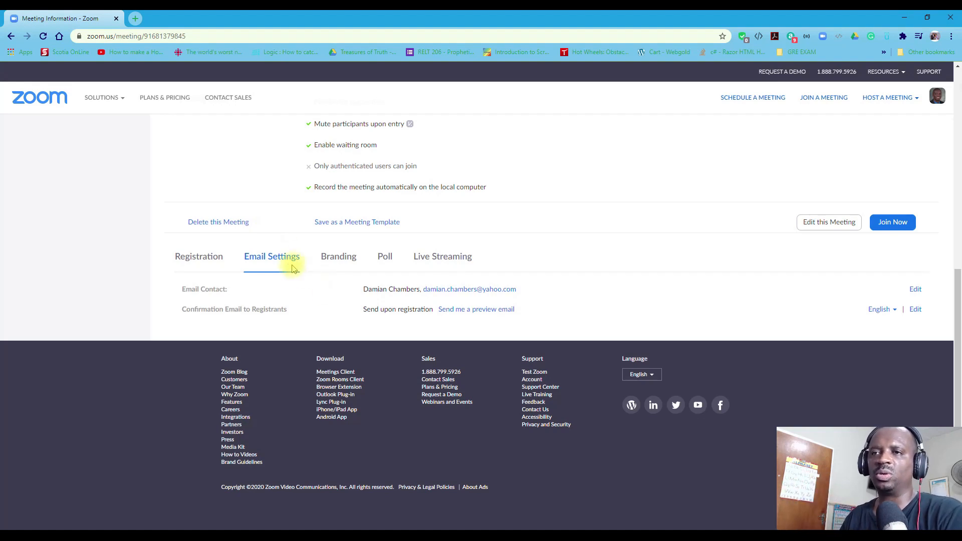
scroll(266, 288, "up", 2)
scroll(266, 288, "up", 5)
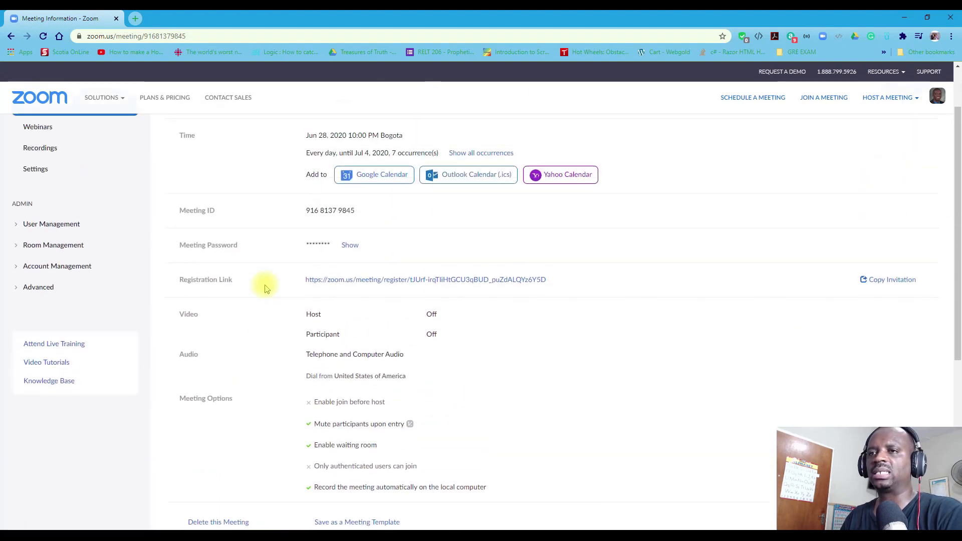
scroll(266, 289, "down", 5)
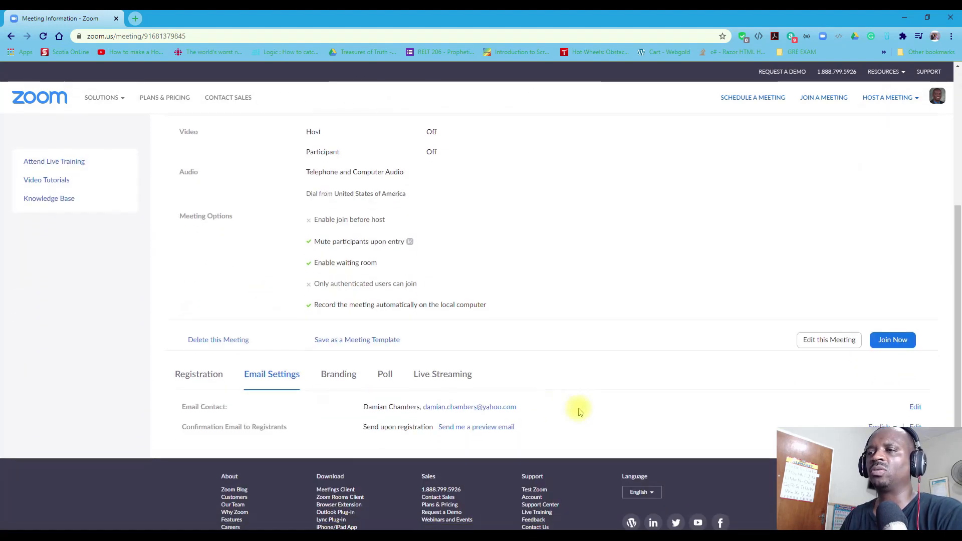
Open only this occurrence of the recurring Church Service meeting for editing, review which options can be changed, and cancel the edit
left_click(837, 346)
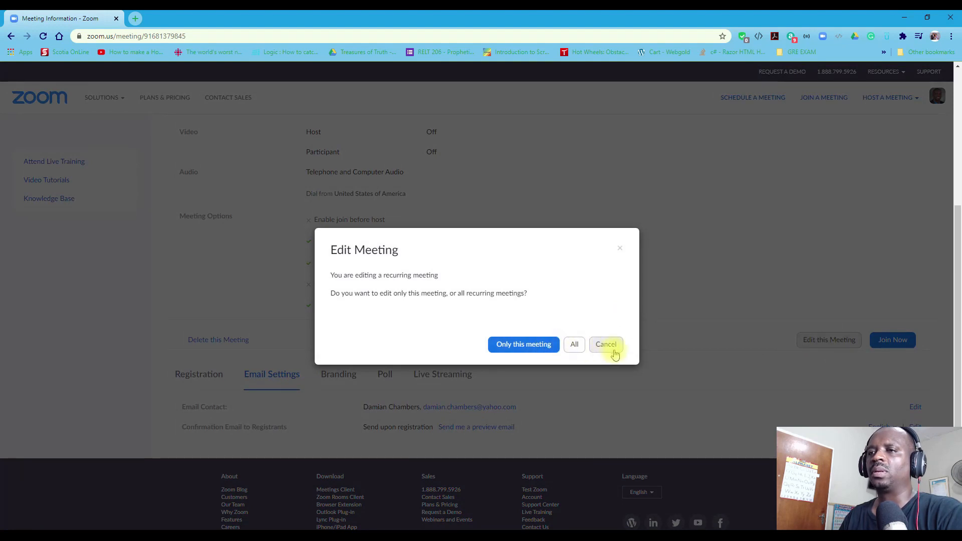
left_click(521, 346)
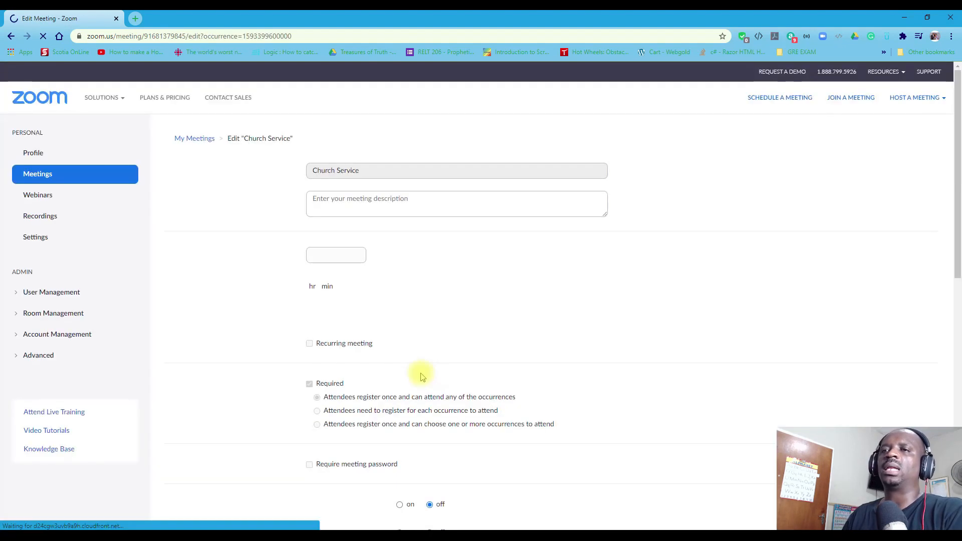
scroll(326, 321, "down", 3)
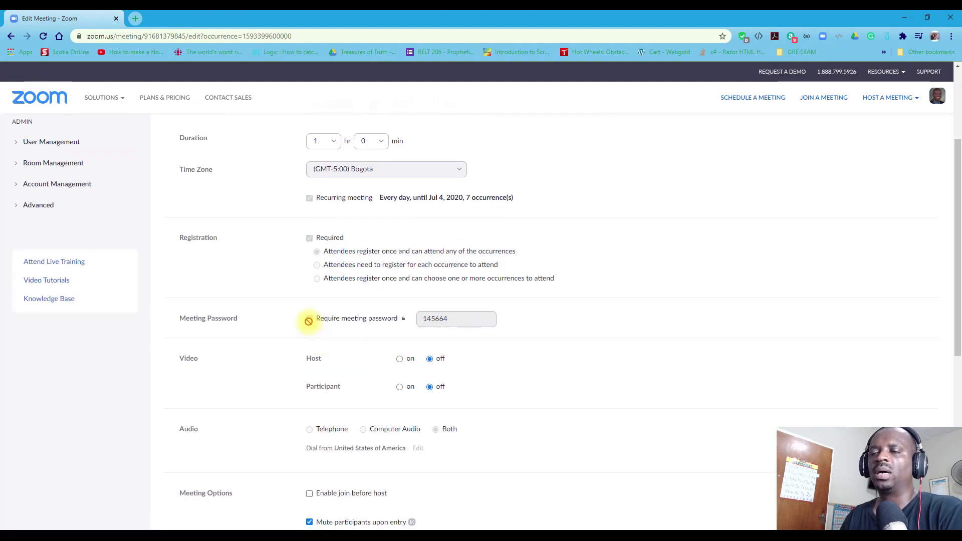
scroll(318, 343, "up", 3)
scroll(318, 343, "down", 10)
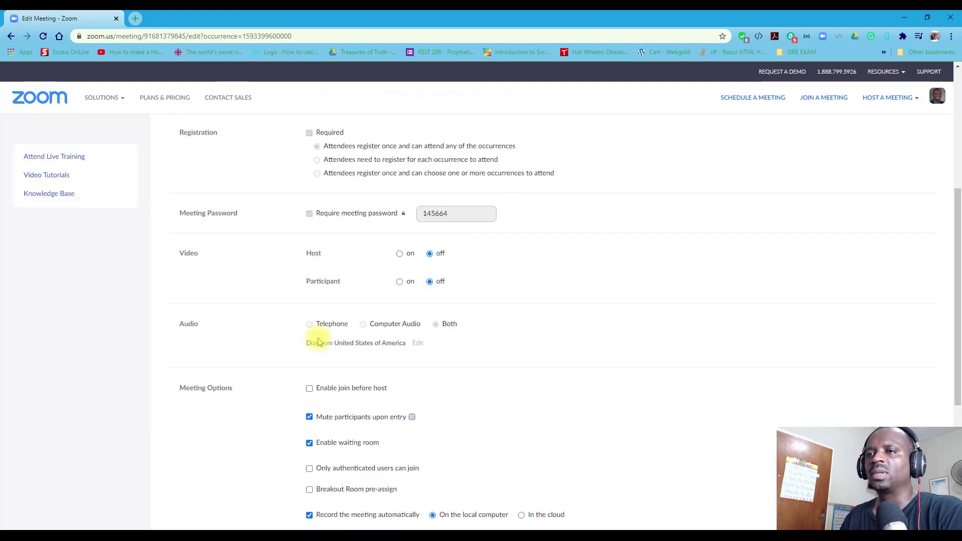
left_click(397, 315)
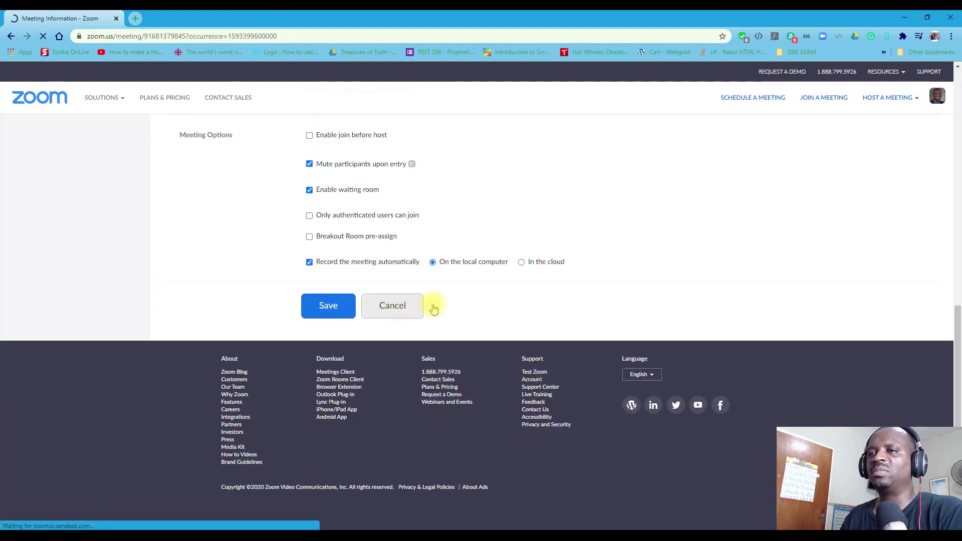
Open all occurrences of the recurring Church Service meeting for editing and review the registration, password, video, audio and meeting options
scroll(499, 312, "down", 4)
left_click(878, 436)
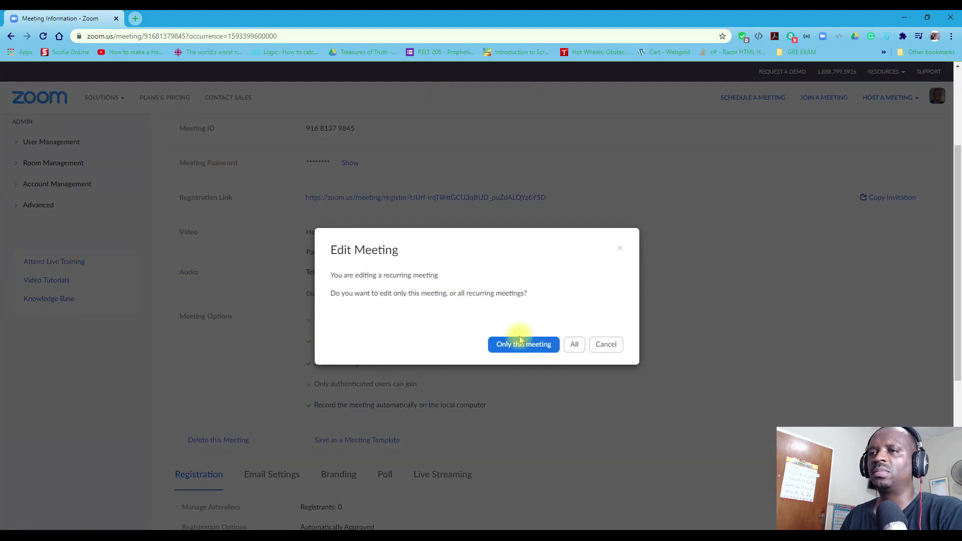
left_click(575, 345)
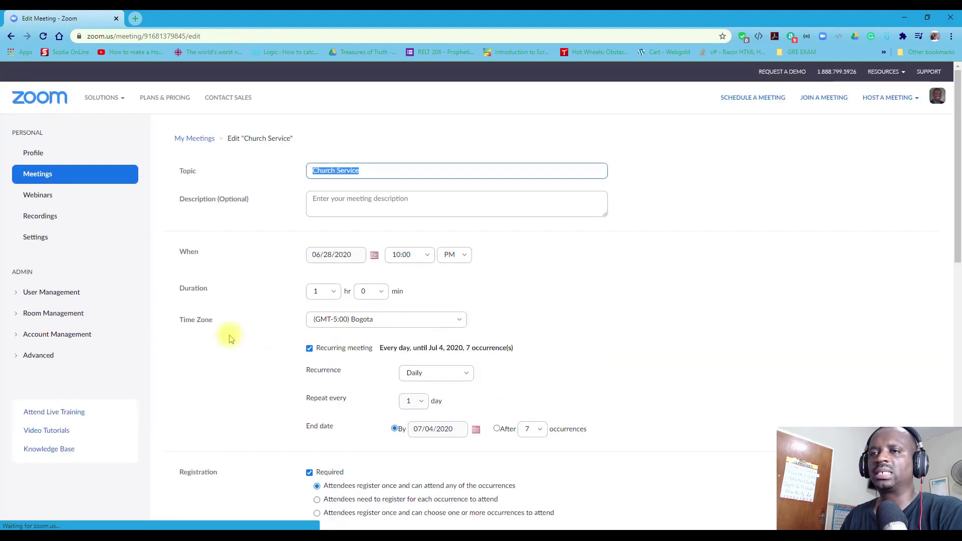
scroll(229, 335, "down", 3)
scroll(337, 370, "down", 2)
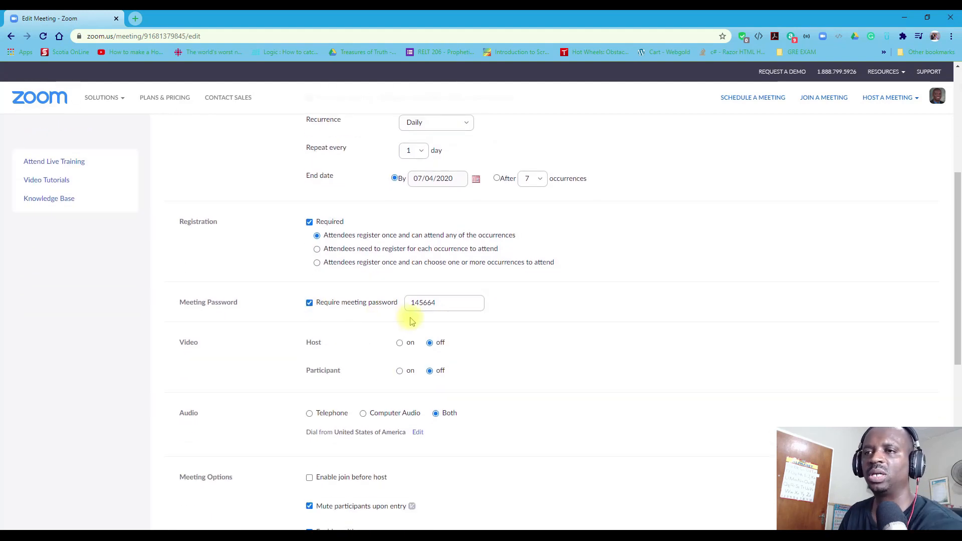
scroll(408, 318, "down", 2)
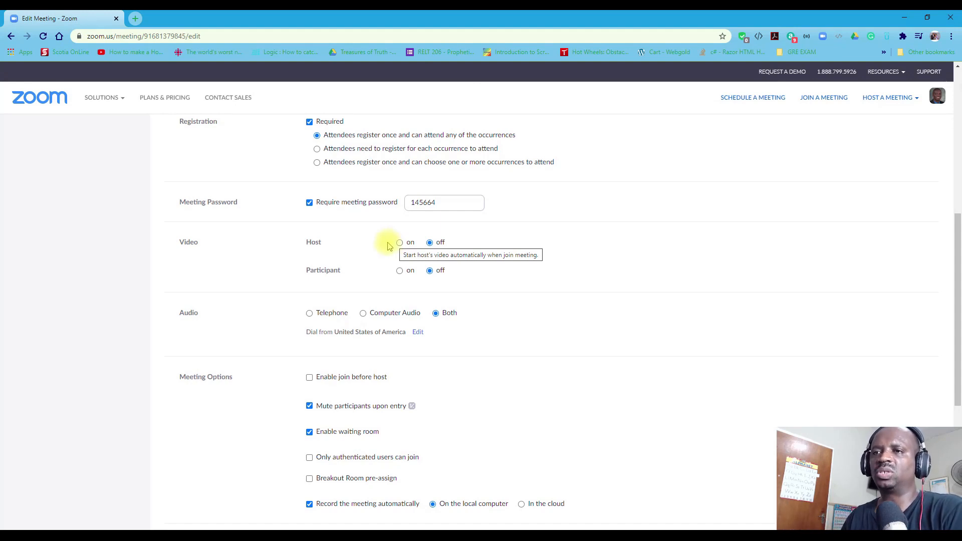
scroll(389, 246, "down", 2)
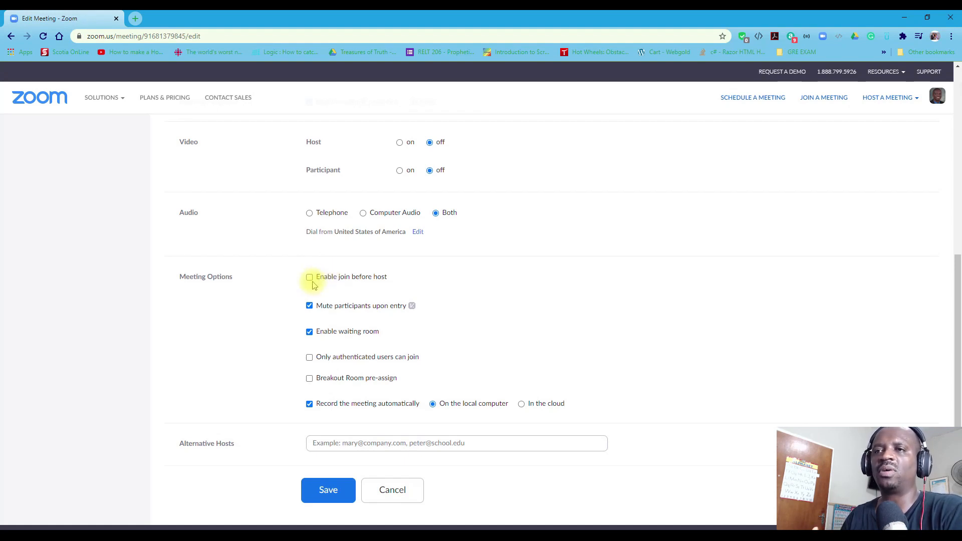
scroll(285, 293, "down", 1)
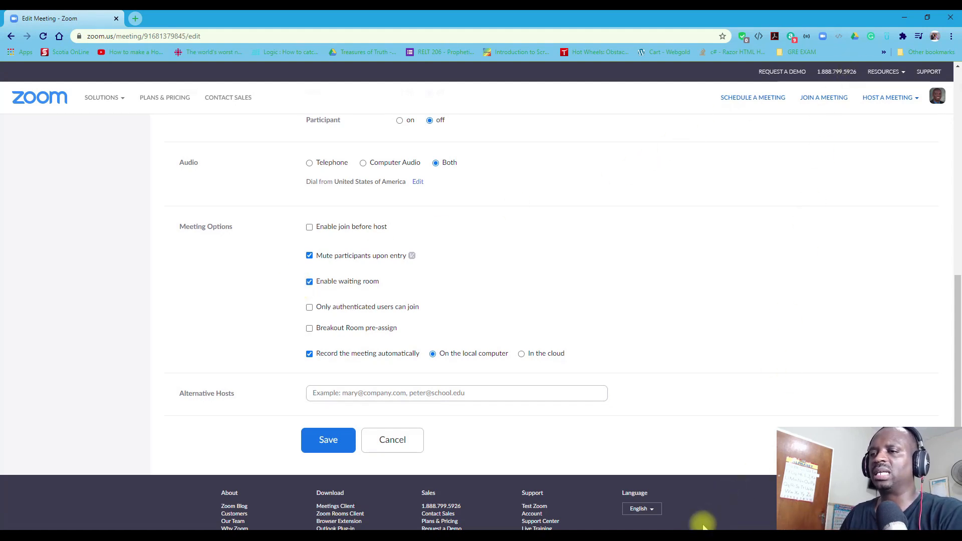
Switch to the running Zoom meeting and admit the person in the waiting room
left_click(666, 536)
left_click(681, 519)
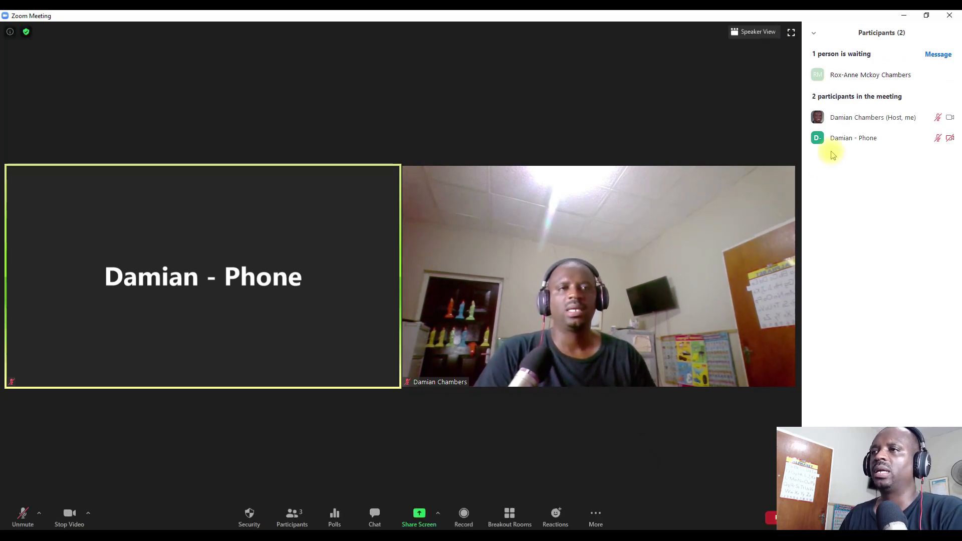
mouse_move(833, 73)
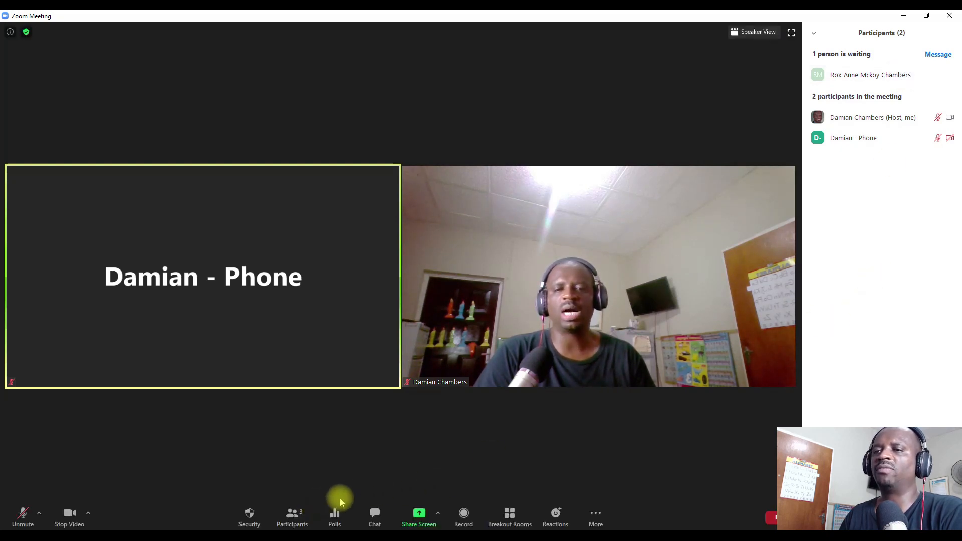
mouse_move(887, 77)
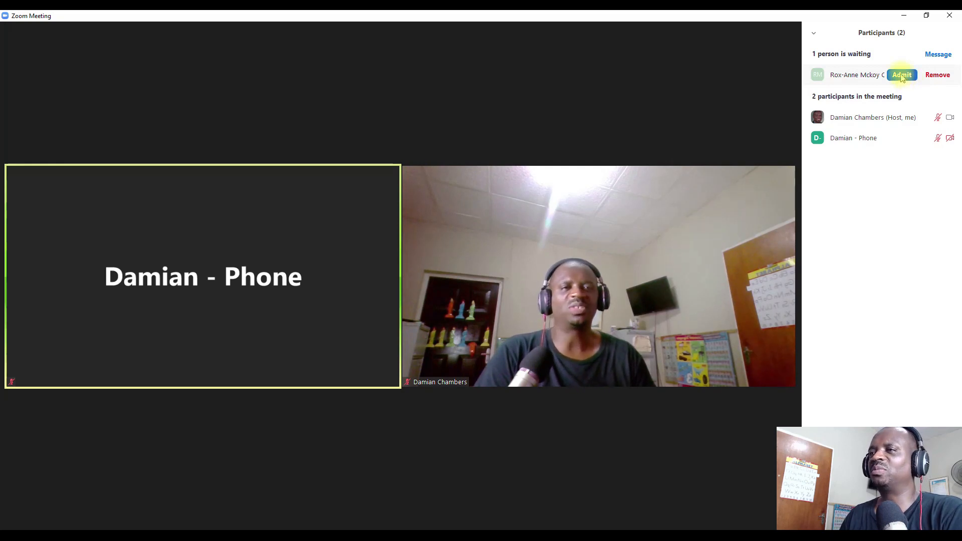
left_click(903, 75)
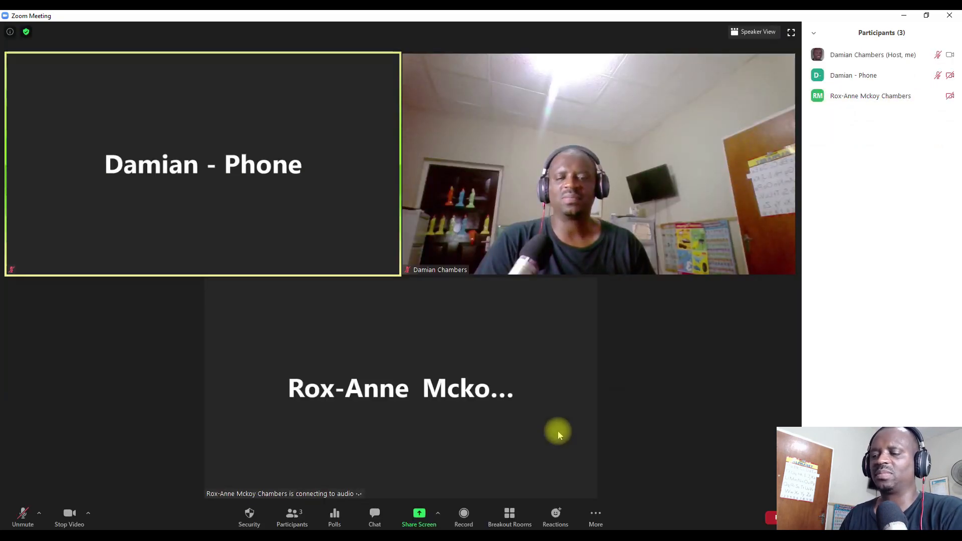
mouse_move(555, 358)
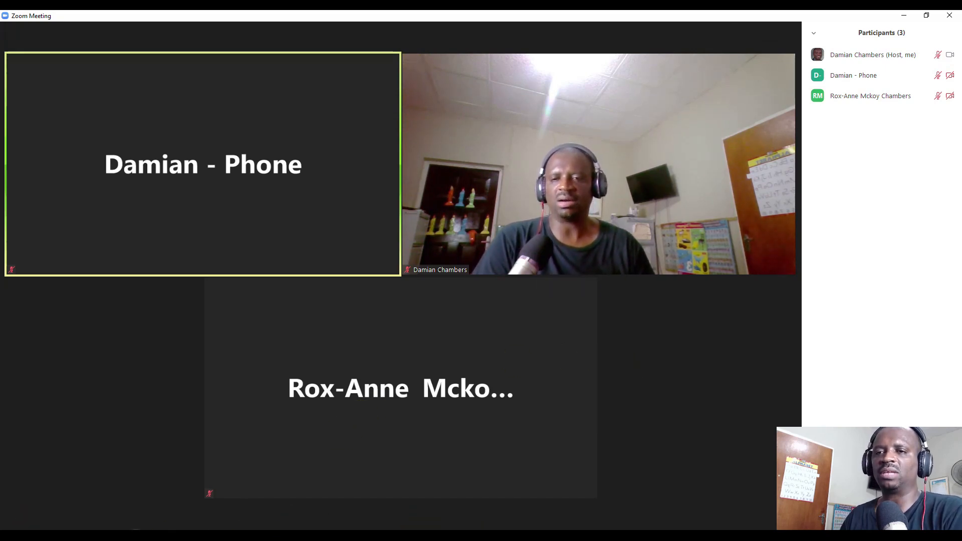
Switch back to the Church Service edit form in the browser and review its meeting options, recurrence and registration choices
left_click(378, 510)
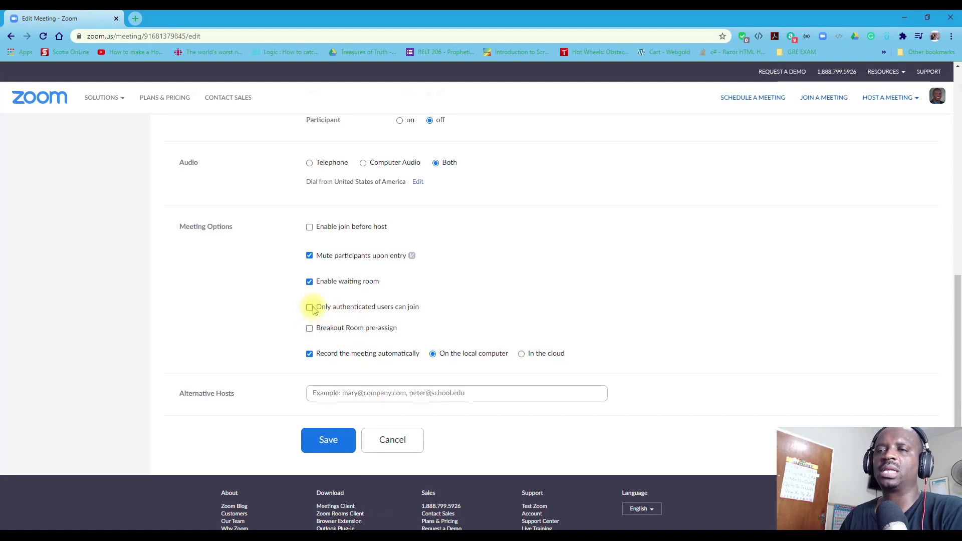
scroll(392, 226, "up", 6)
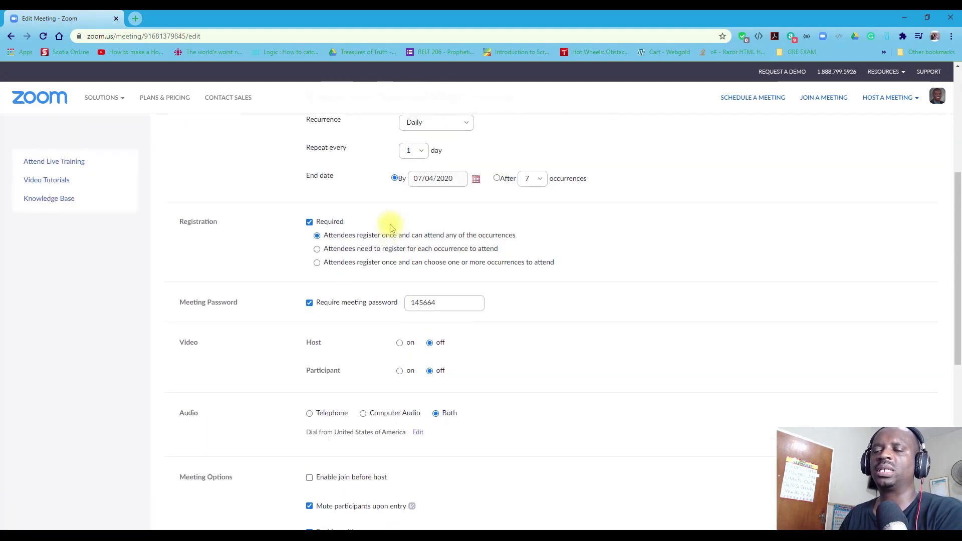
scroll(392, 228, "up", 3)
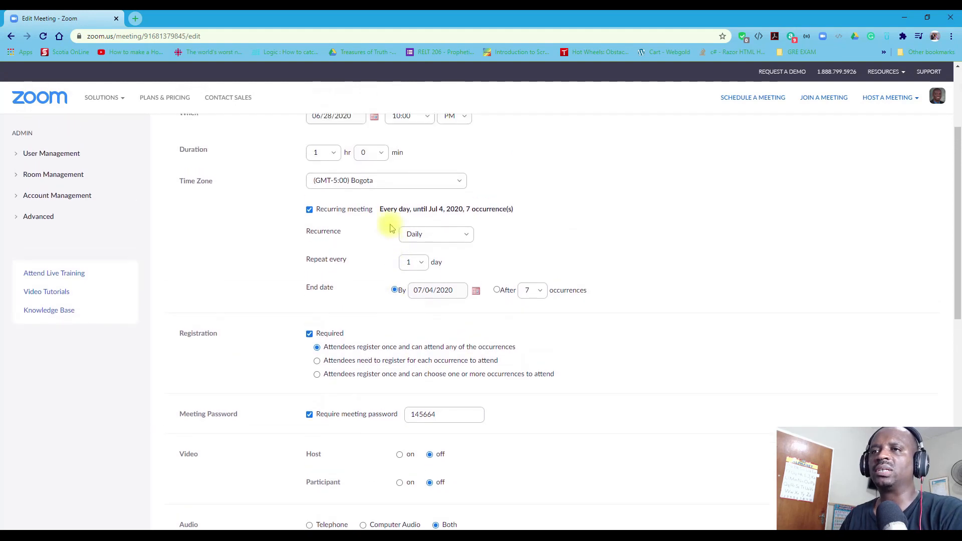
scroll(392, 228, "down", 2)
Look through the advanced in-meeting account settings and search the settings page for "chat"
scroll(393, 228, "down", 9)
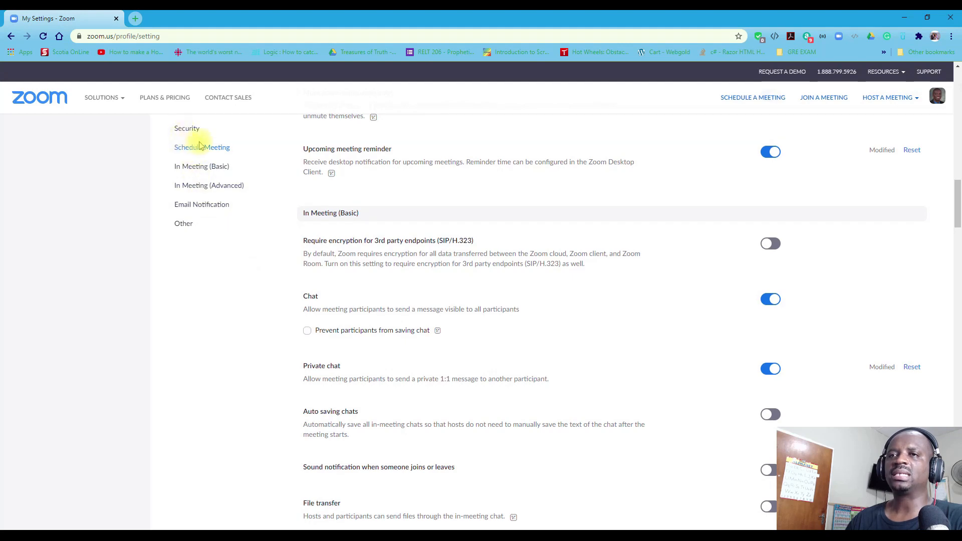
left_click(209, 189)
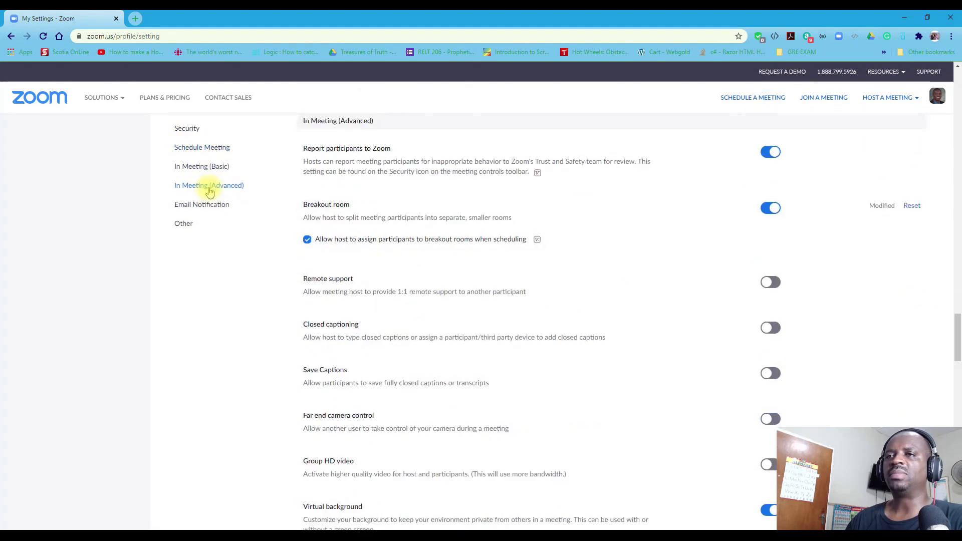
scroll(228, 369, "down", 2)
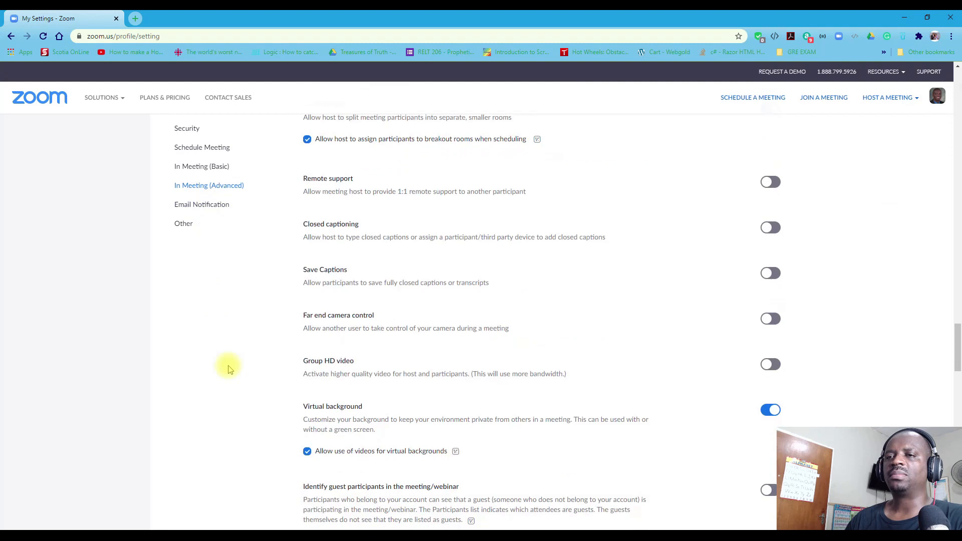
key("ctrl+f")
type("chat")
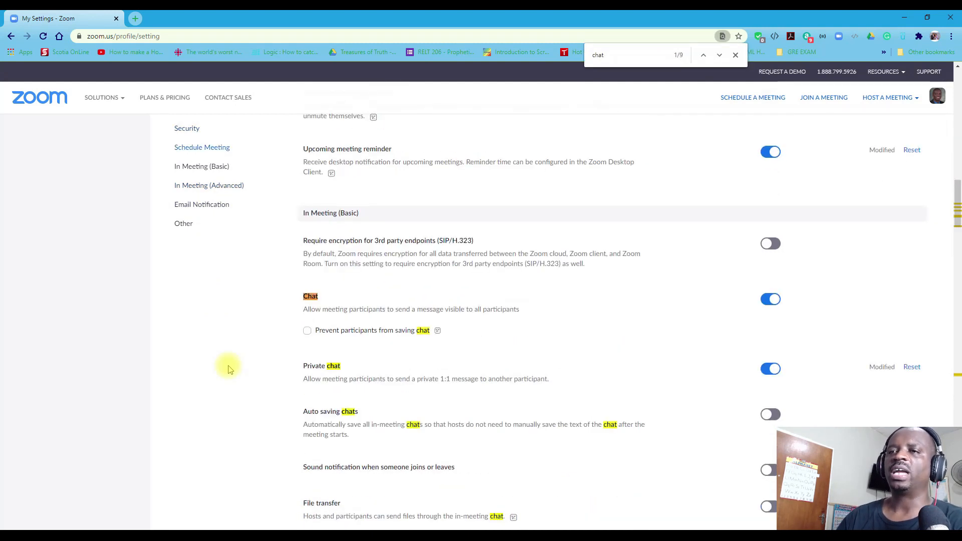
left_click(736, 54)
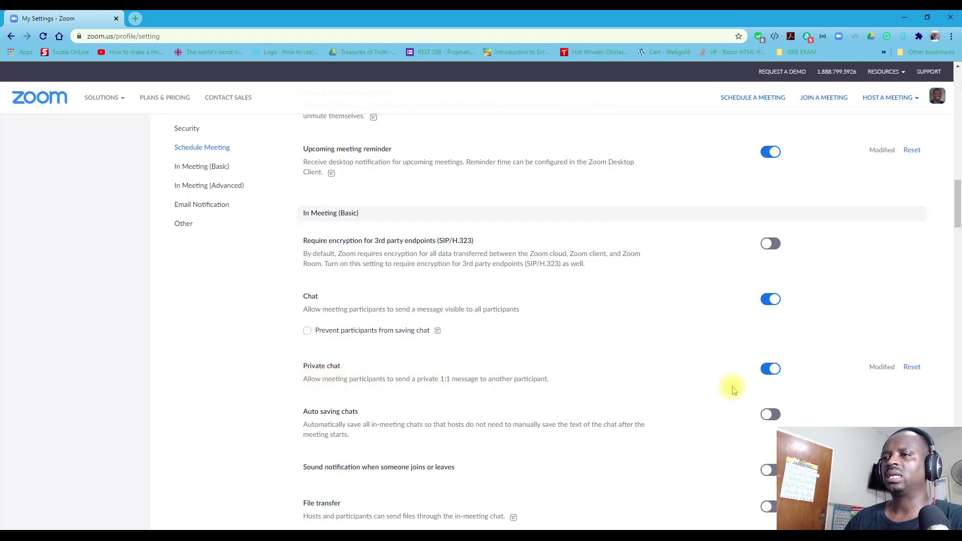
Turn the Private chat setting off and back on
left_click(771, 370)
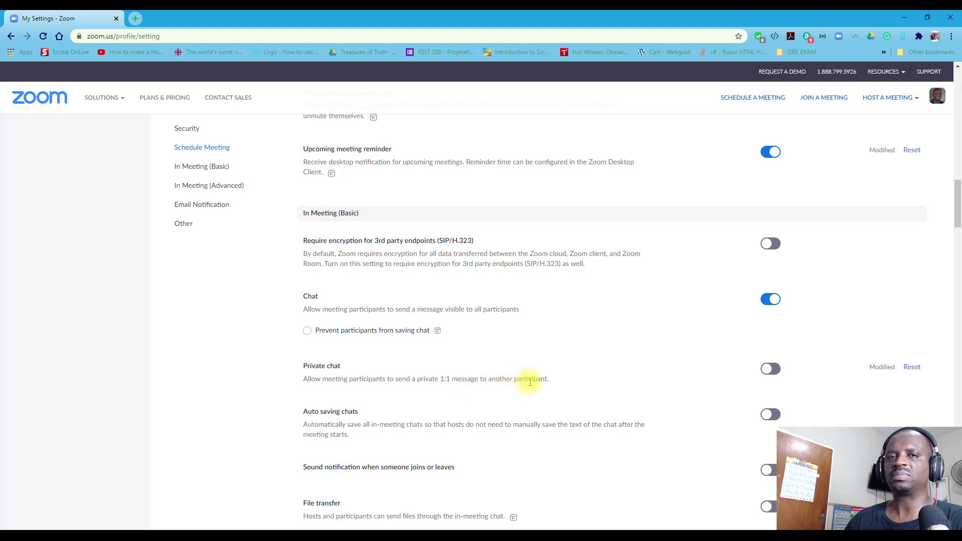
left_click(774, 370)
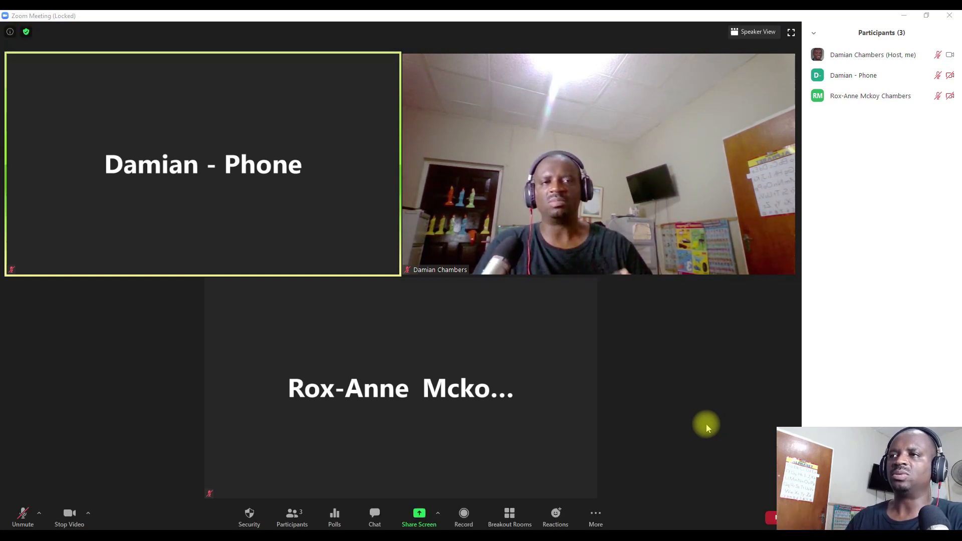
Make the phone participant a co-host of the running Zoom meeting
mouse_move(898, 76)
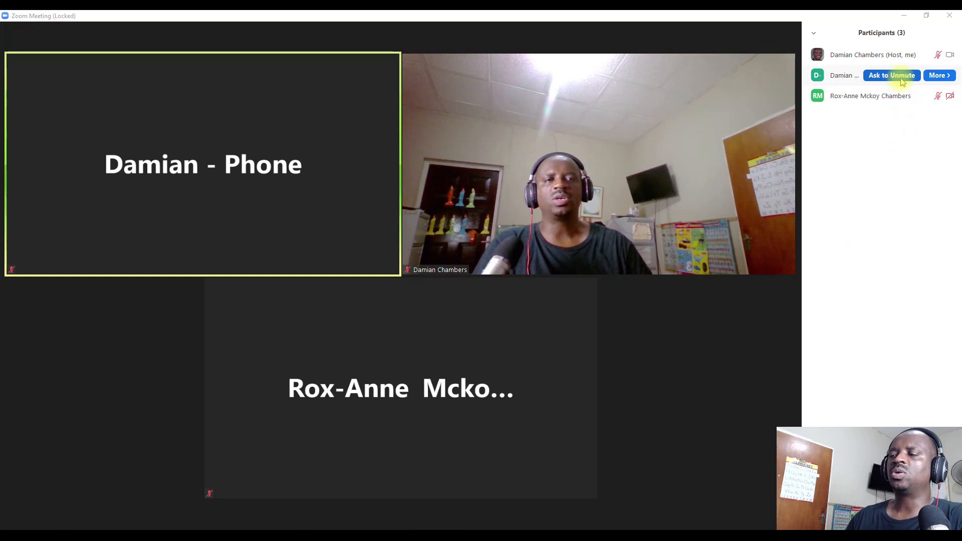
left_click(938, 77)
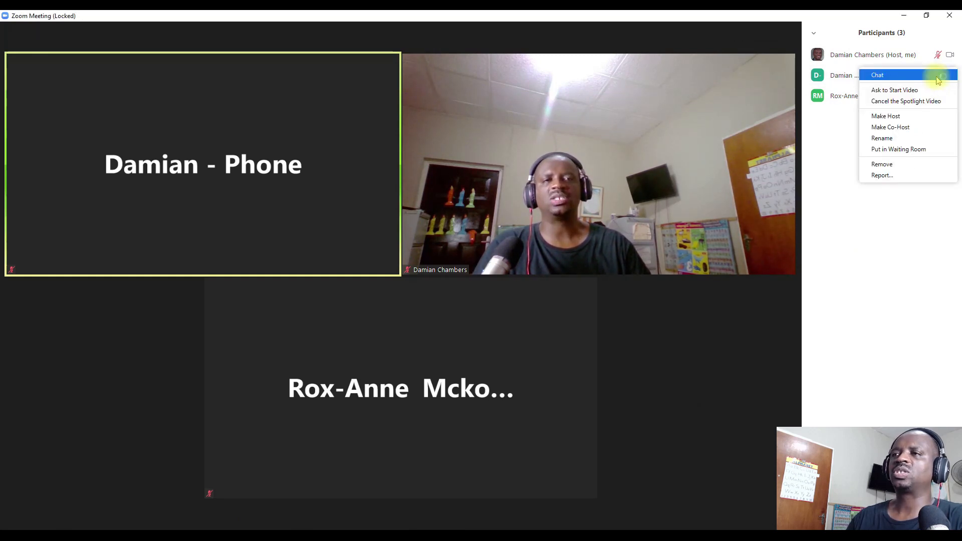
left_click(902, 128)
left_click(524, 302)
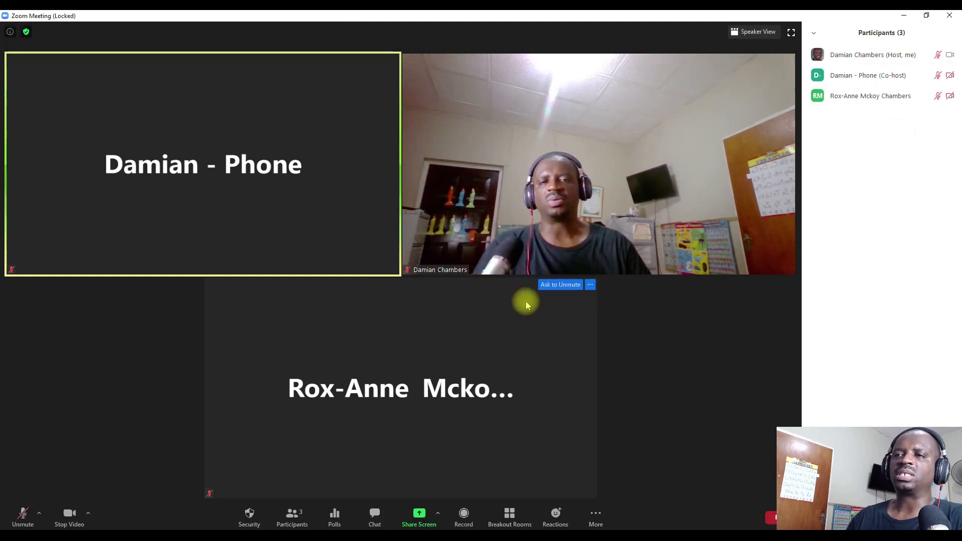
mouse_move(891, 80)
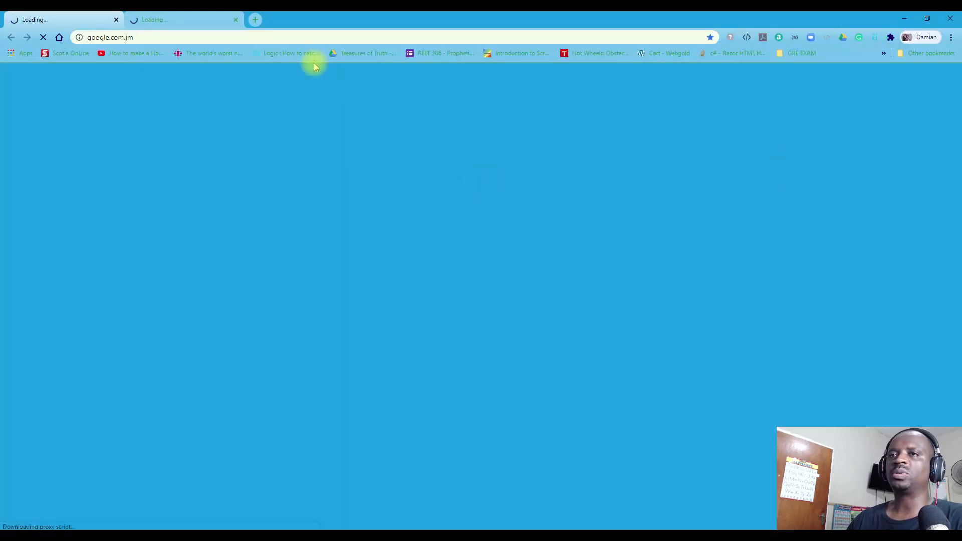
Close the extra browser tab, open zoom.us and sign in to the Zoom account
left_click(254, 36)
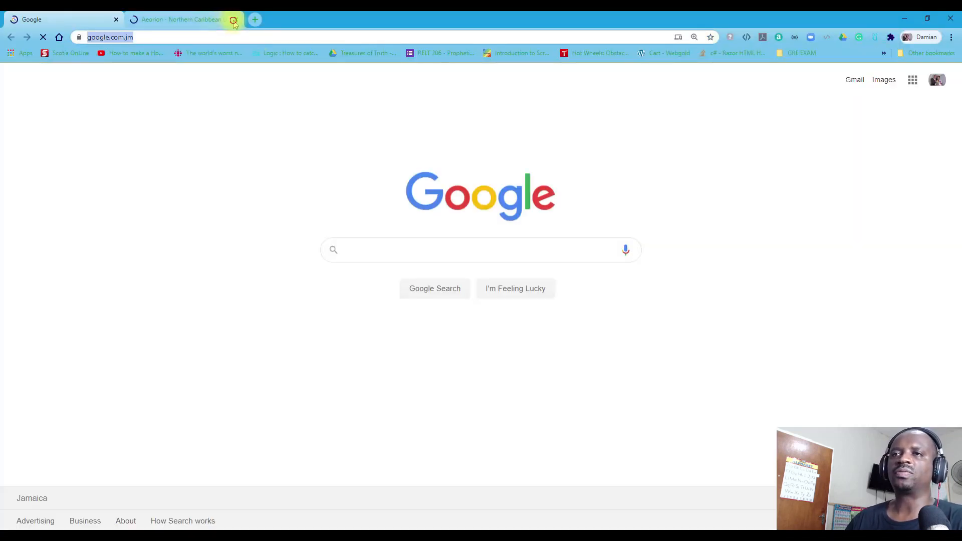
left_click(235, 19)
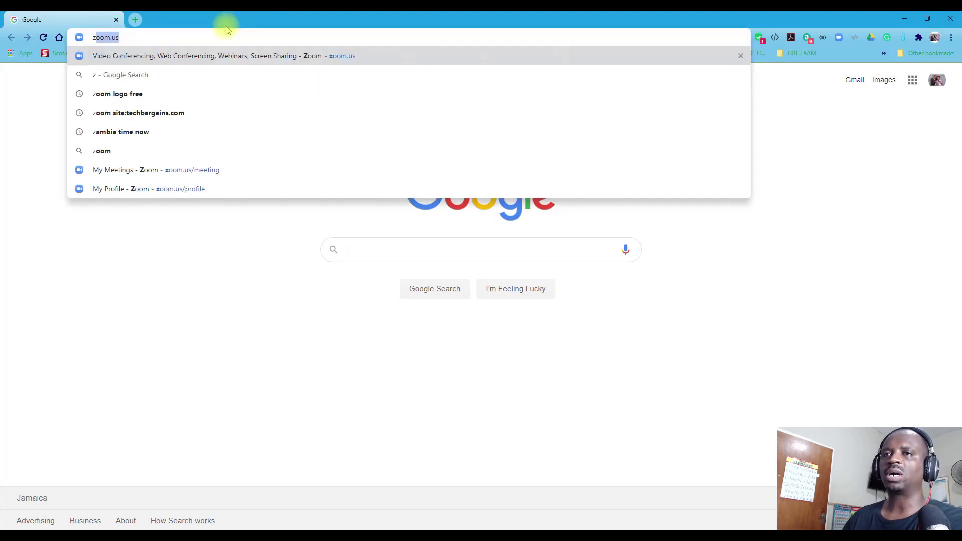
key("Return")
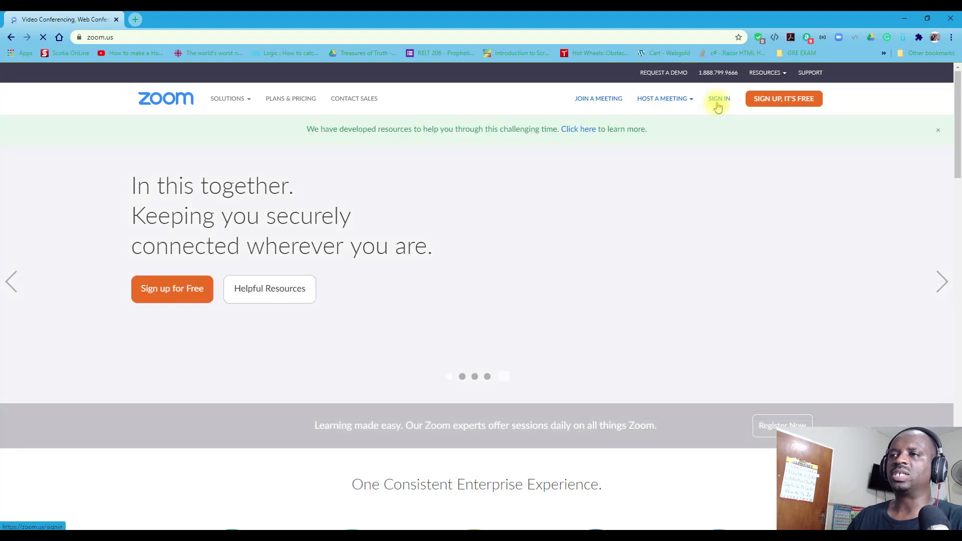
left_click(717, 100)
left_click(446, 437)
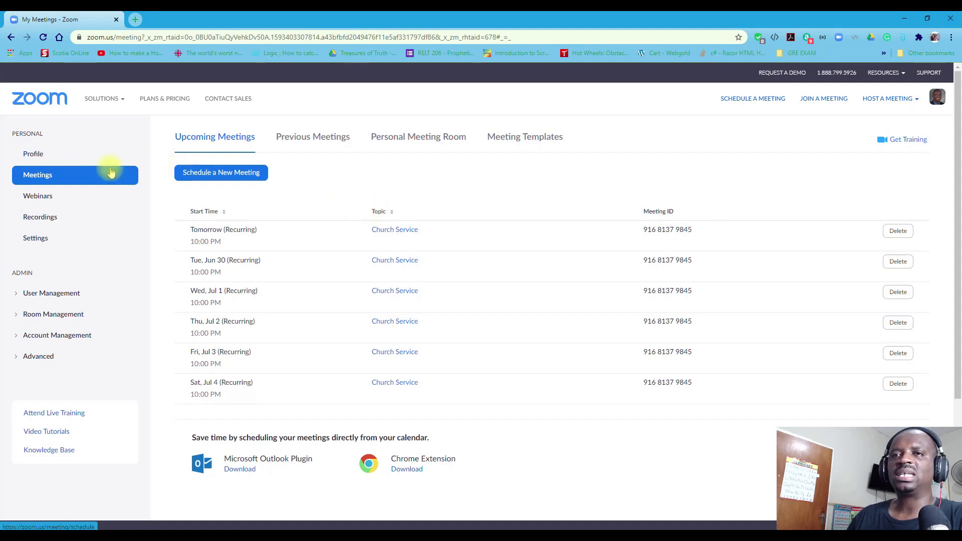
Start scheduling a meeting with the topic "test Recording" and set it to record automatically on the local computer
left_click(202, 177)
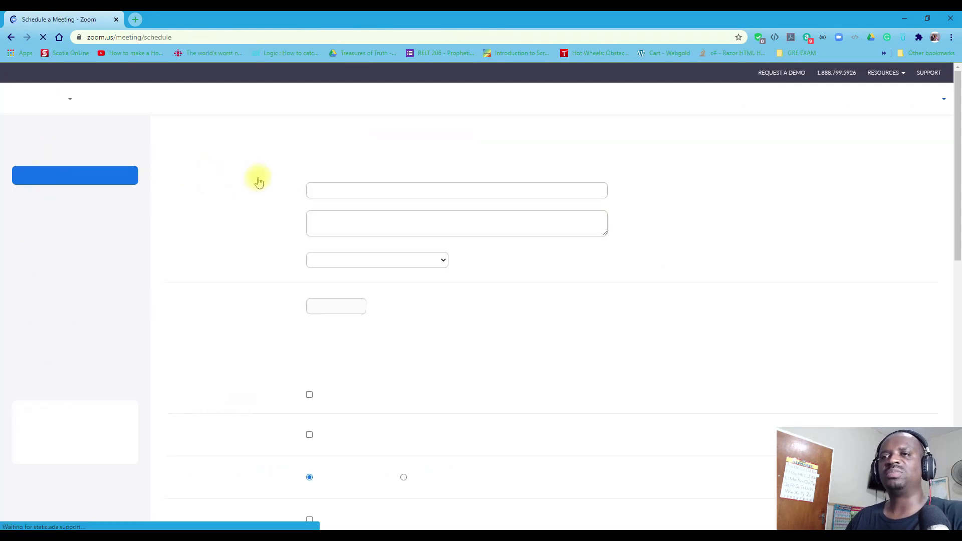
type("test Recording")
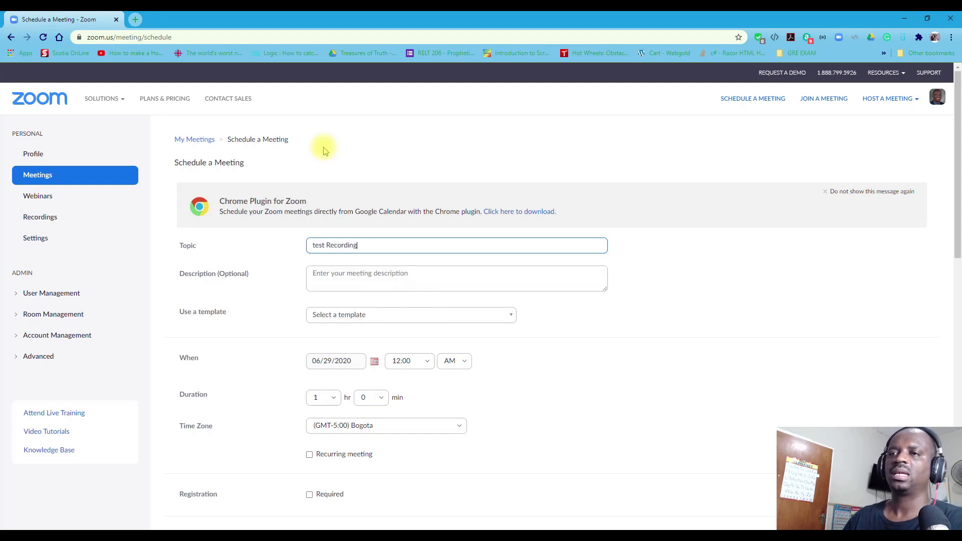
scroll(572, 333, "down", 3)
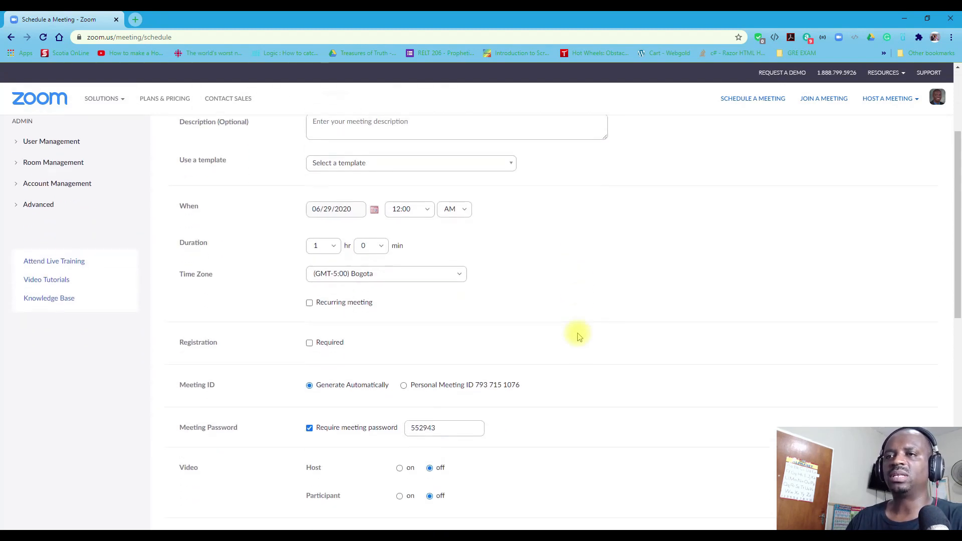
scroll(551, 331, "down", 3)
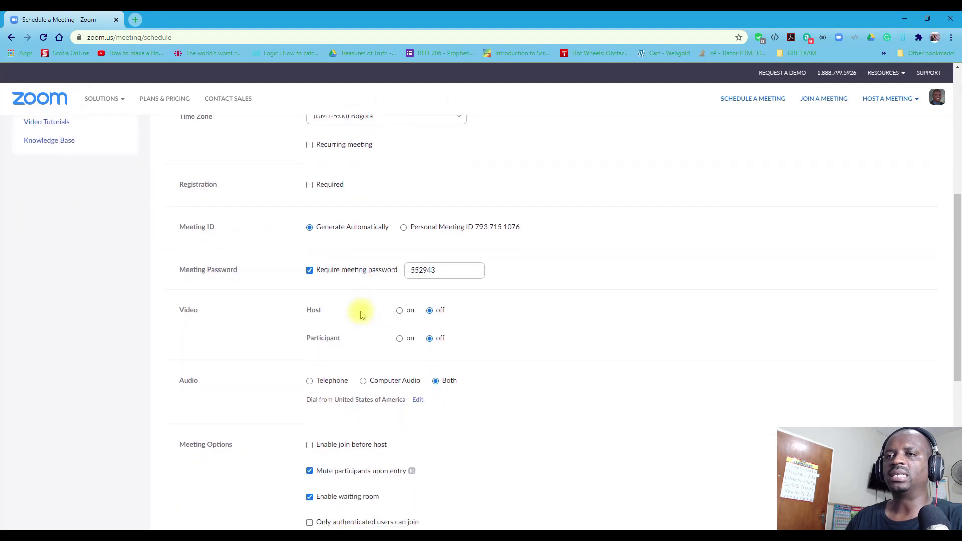
scroll(363, 314, "down", 2)
scroll(361, 311, "down", 2)
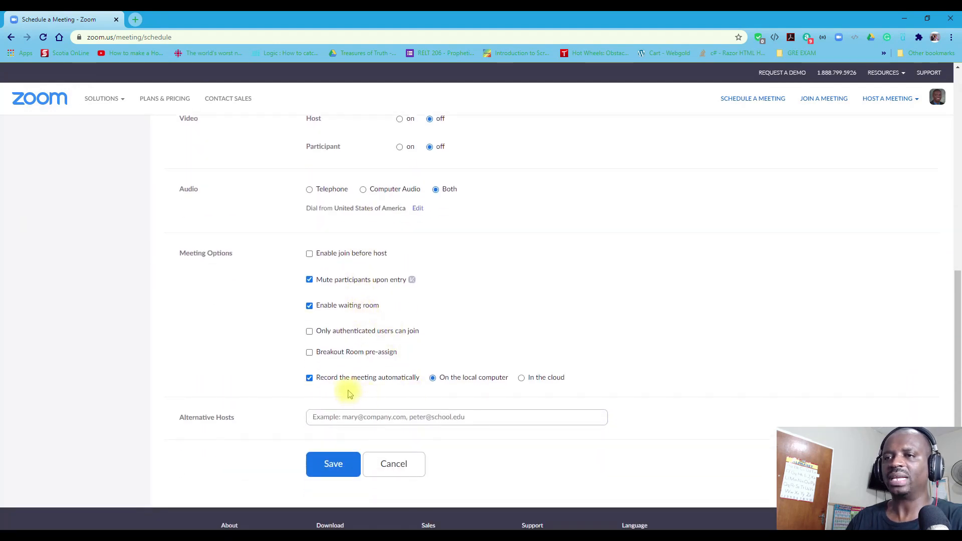
left_click(309, 379)
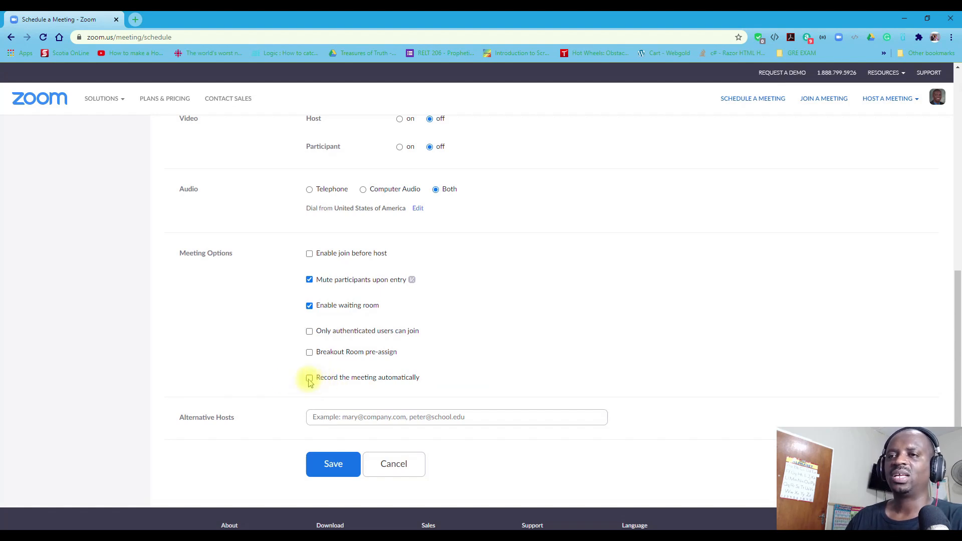
left_click(309, 380)
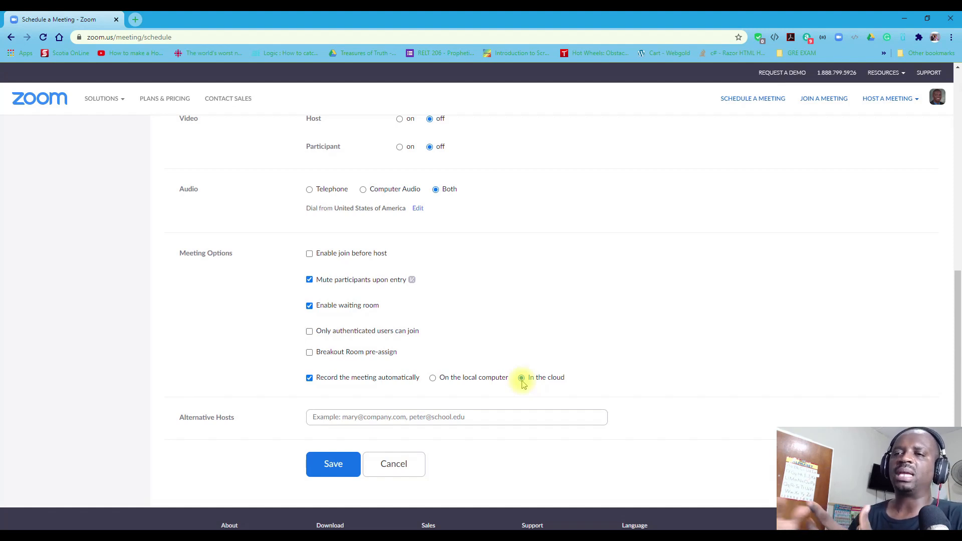
left_click(433, 381)
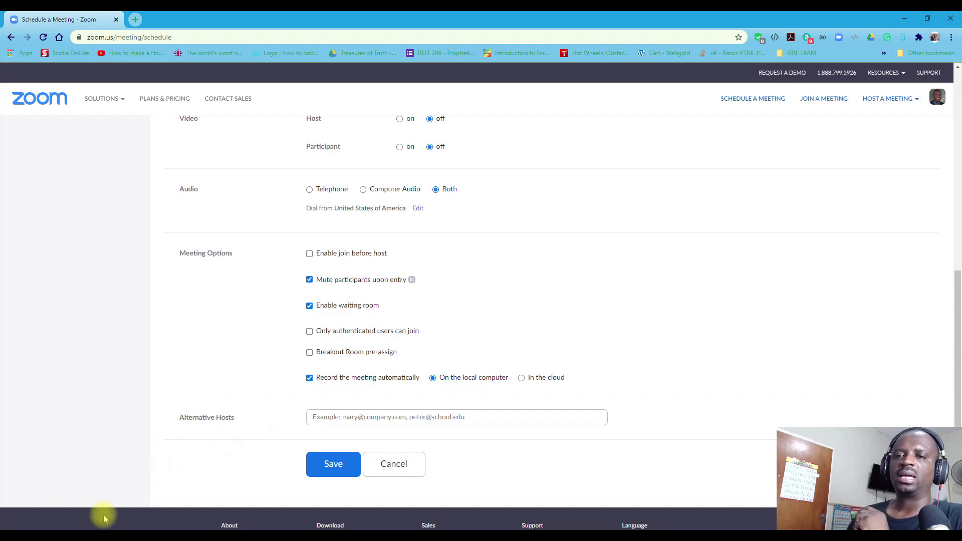
Switch to File Explorer, maximize its window and open the Zoom folder inside Documents
left_click(94, 536)
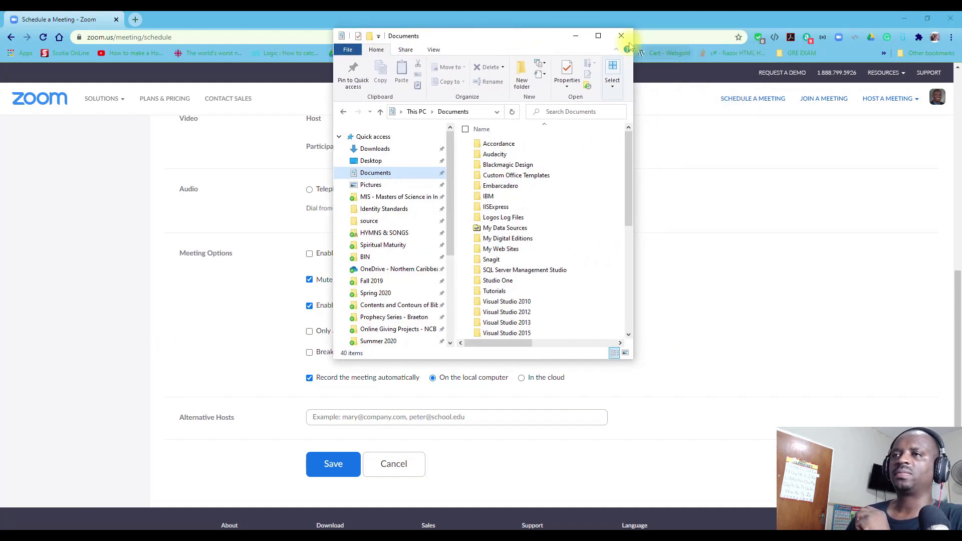
left_click(606, 32)
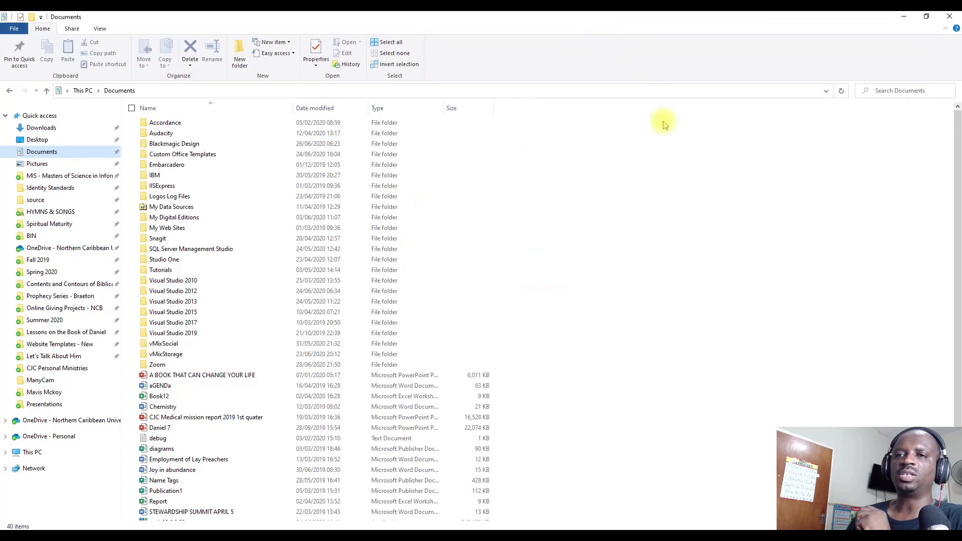
left_click(157, 366)
double_click(157, 366)
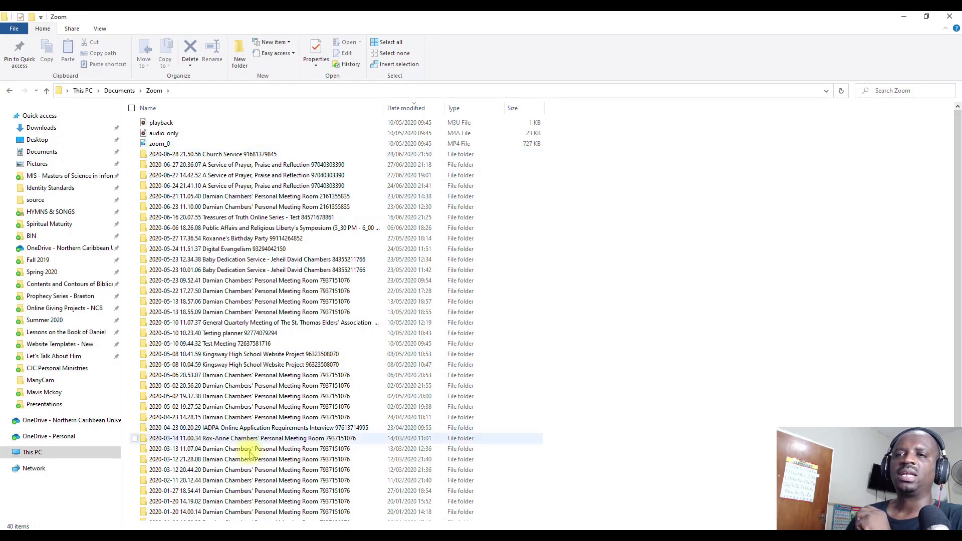
Examine the files in the 2020-06-27 20.36.07 "A Service of Prayer, Praise and Reflection" recording folder and close File Explorer
double_click(242, 169)
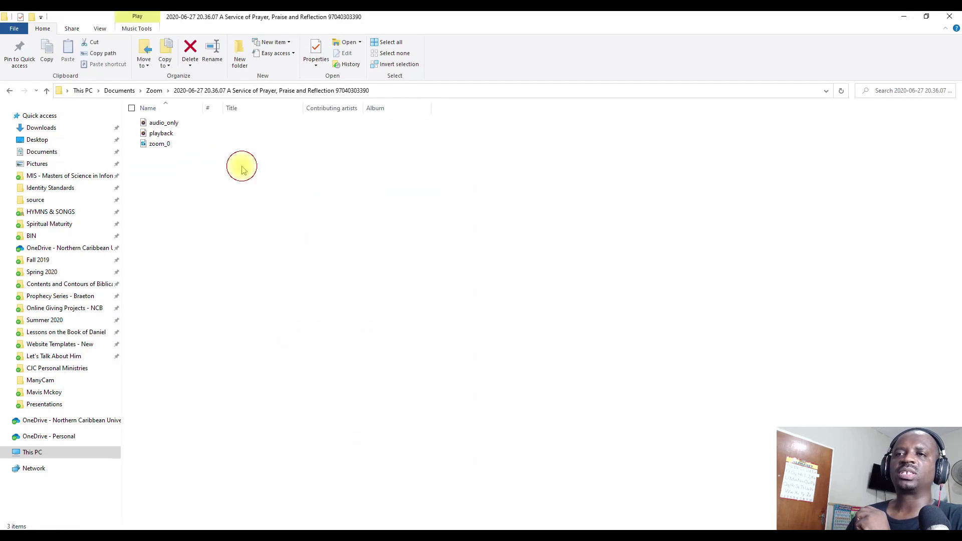
left_click(158, 147)
left_click(135, 123)
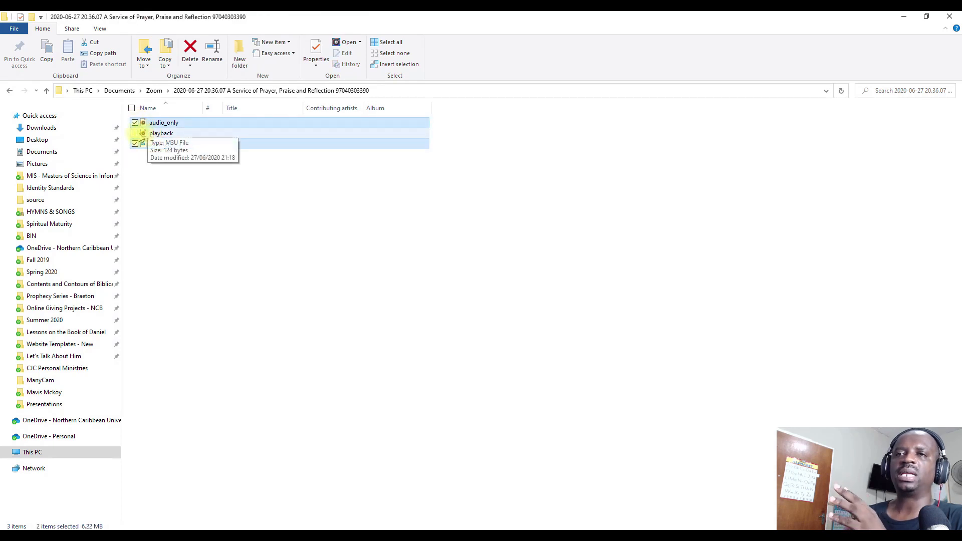
left_click(198, 212)
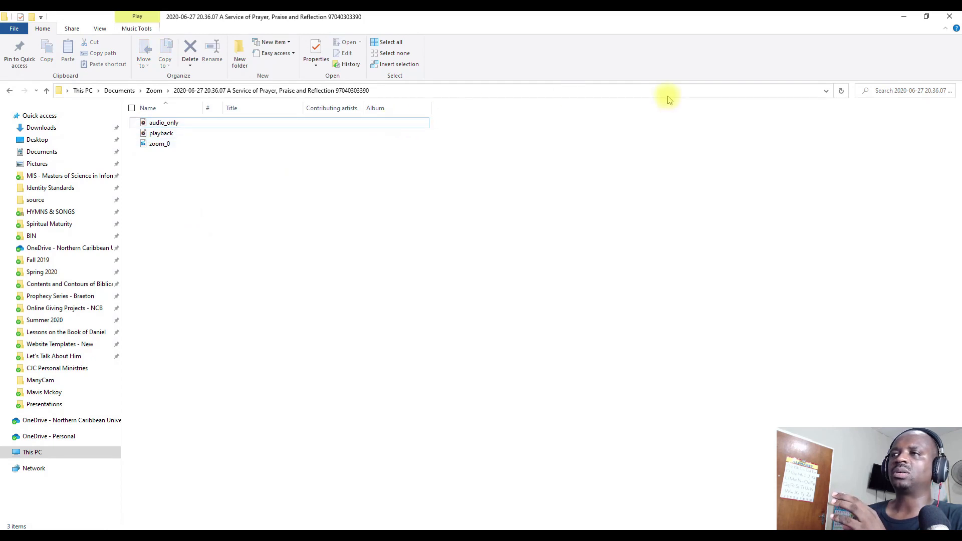
left_click(951, 16)
Find the chat options in the personal Zoom settings and turn on Auto saving chats
scroll(608, 268, "up", 10)
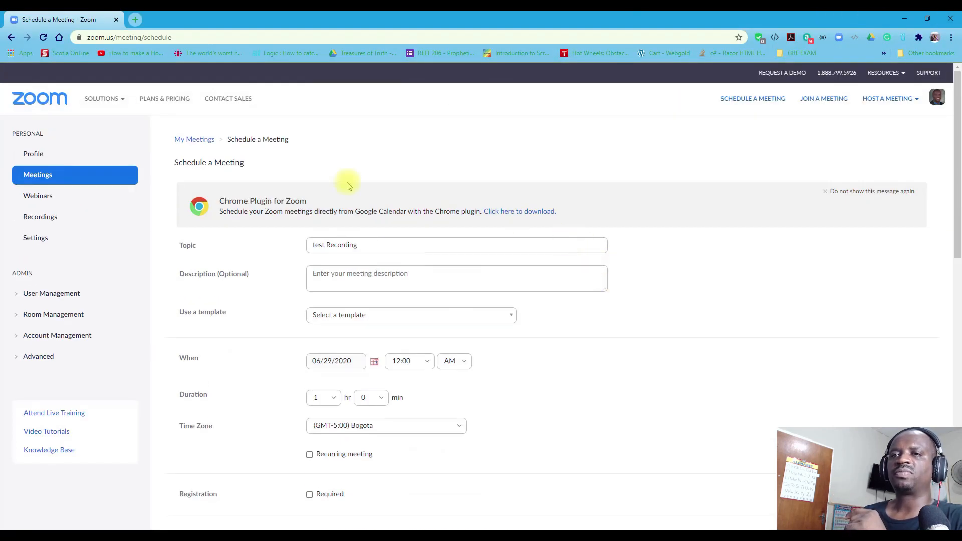
left_click(44, 241)
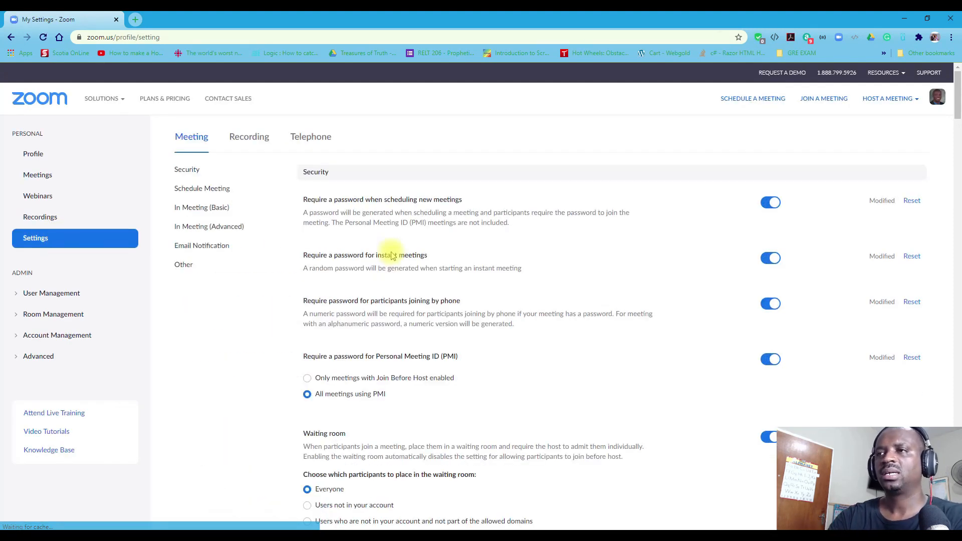
key("ctrl+f")
type("chat")
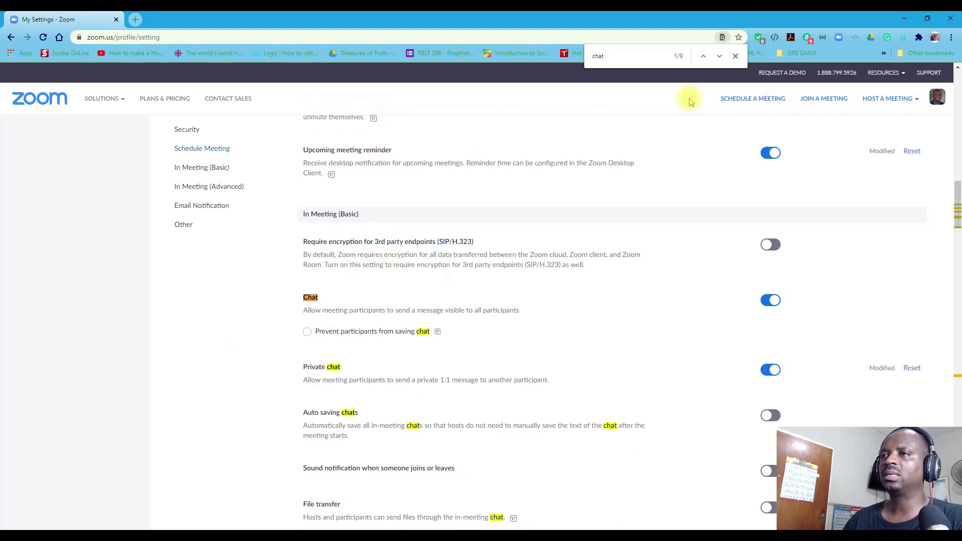
left_click(735, 58)
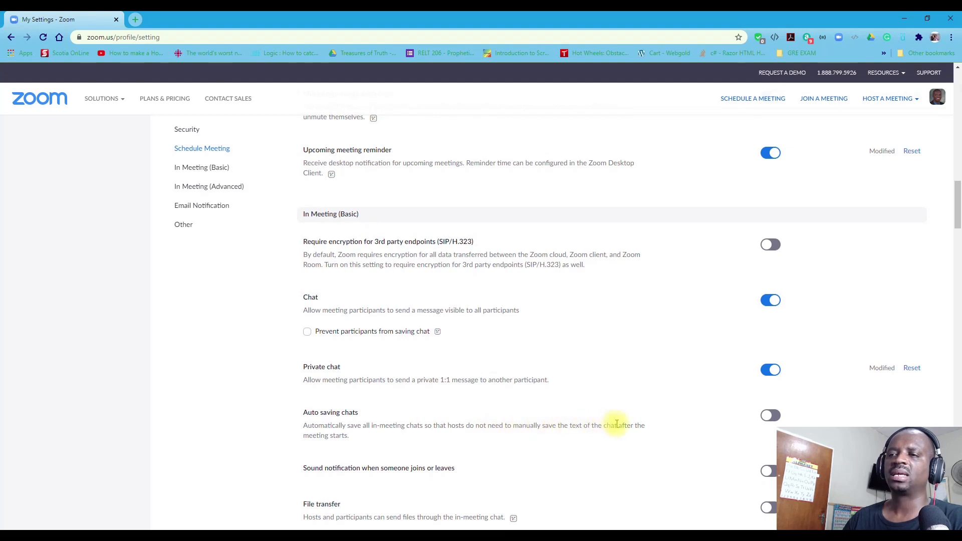
left_click(772, 414)
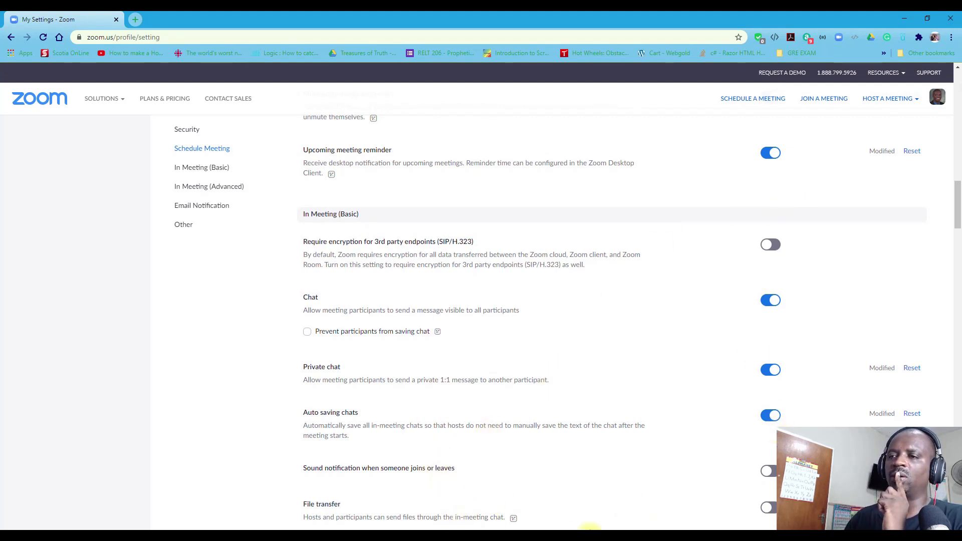
Switch to the running Zoom meeting and start recording it on this computer
mouse_move(657, 531)
left_click(701, 494)
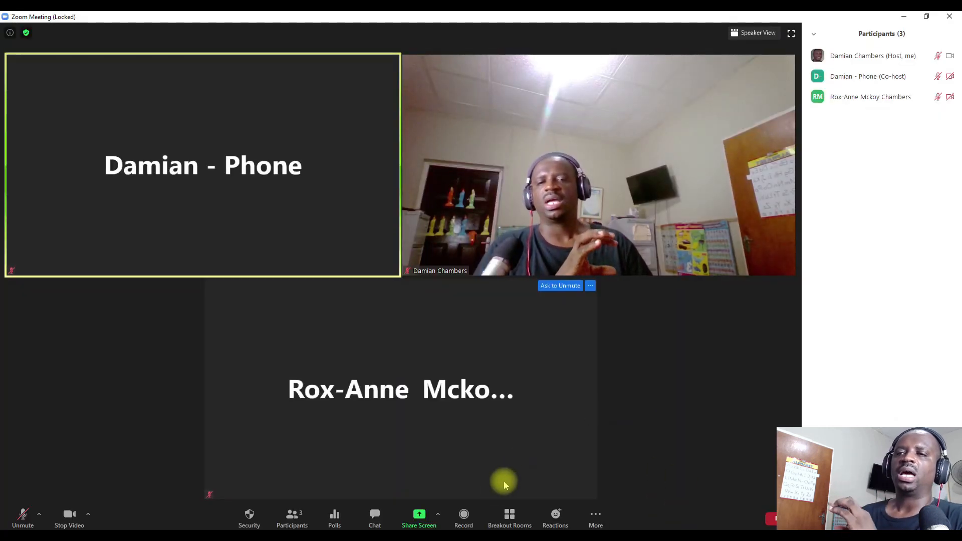
left_click(466, 523)
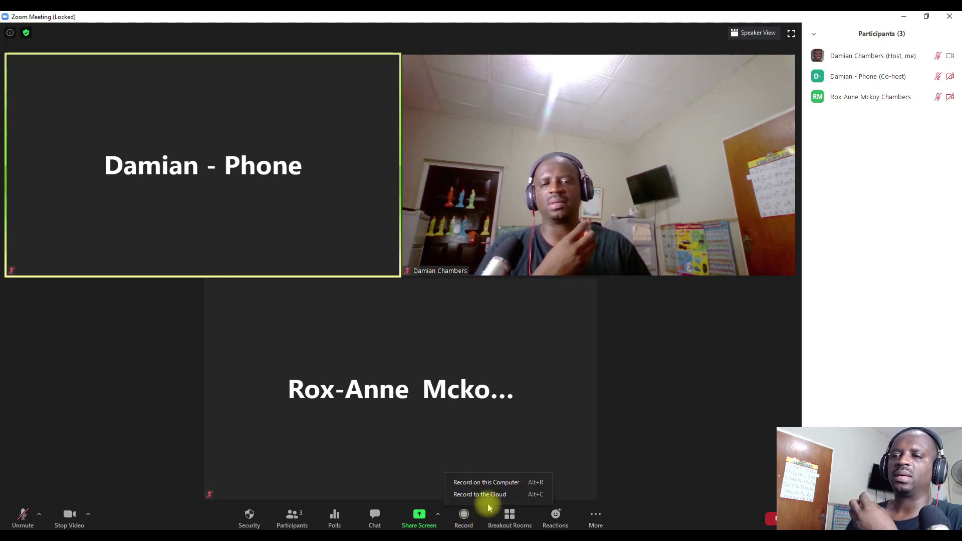
left_click(494, 486)
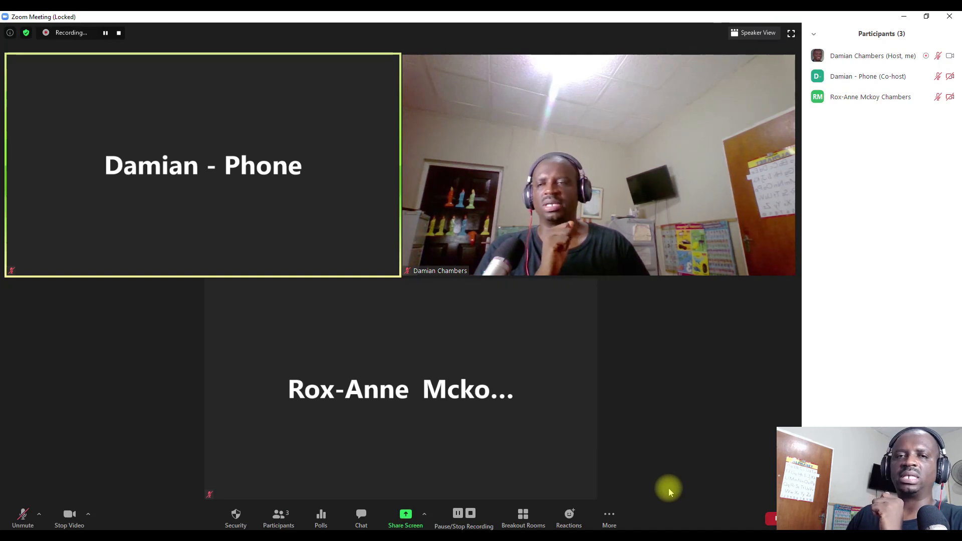
Pause the meeting recording, resume it and stop it
left_click(462, 519)
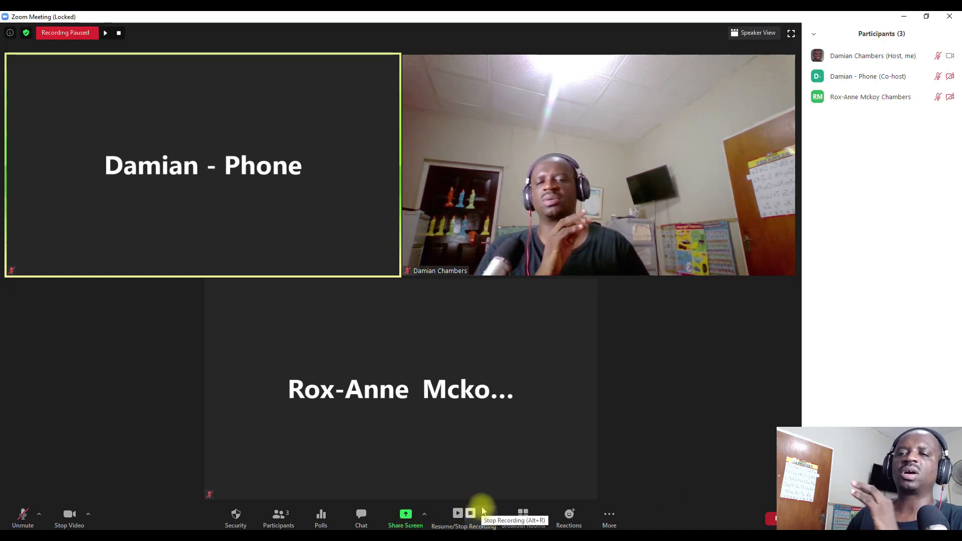
left_click(459, 516)
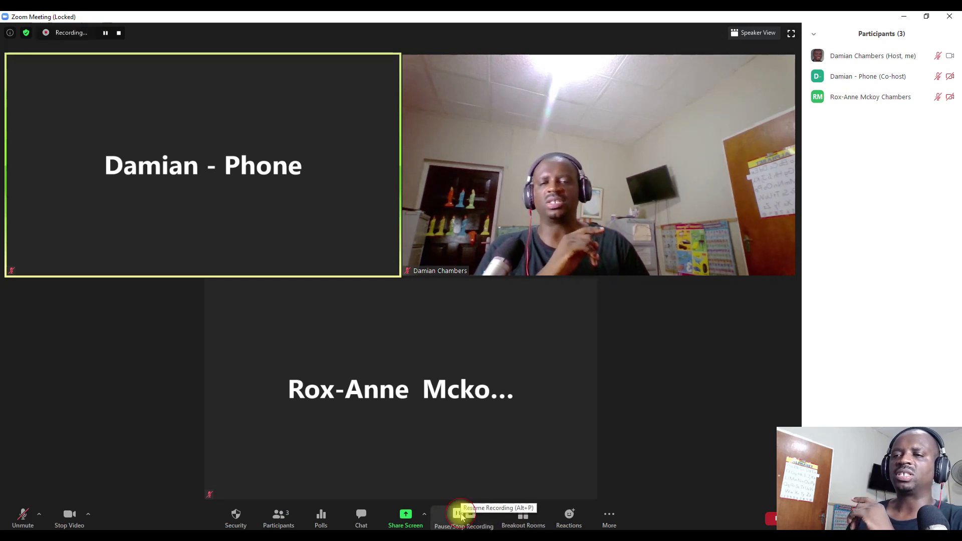
left_click(471, 514)
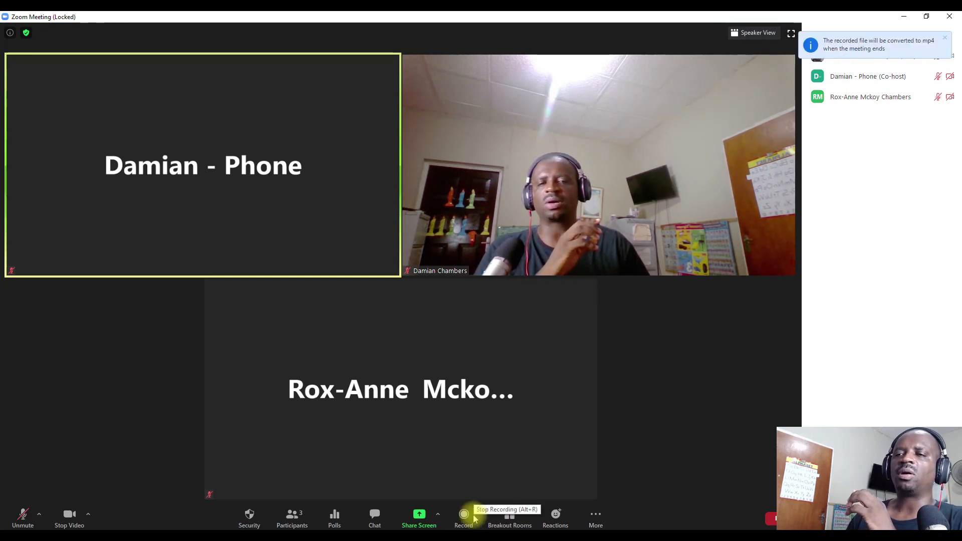